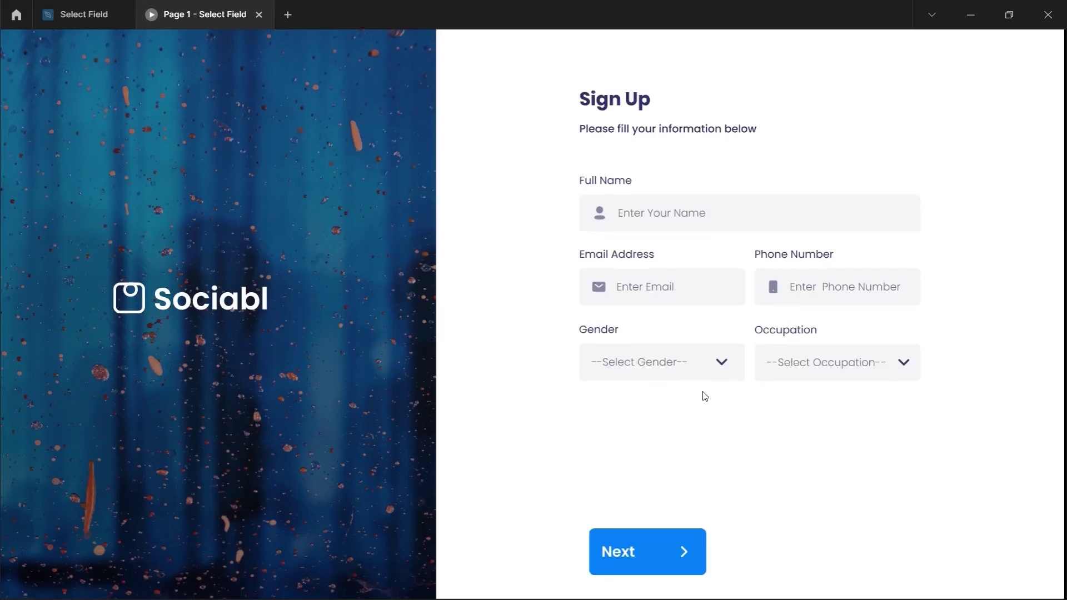
# Step: Test the prototype's Gender dropdown by choosing Male, Female and Others in turn
pyautogui.scroll(-1, 705, 395)
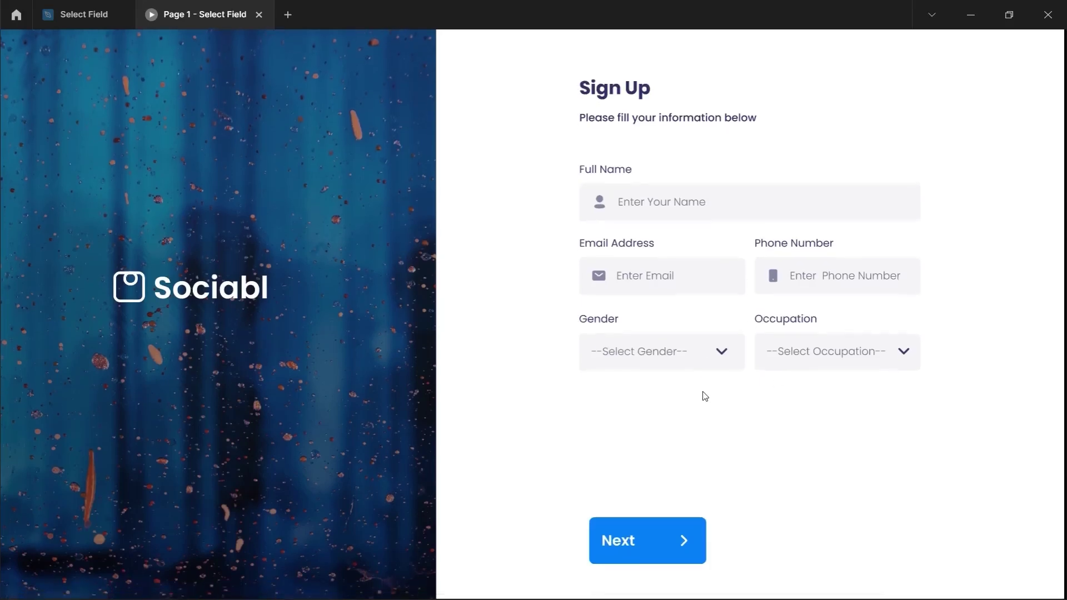
pyautogui.click(668, 344)
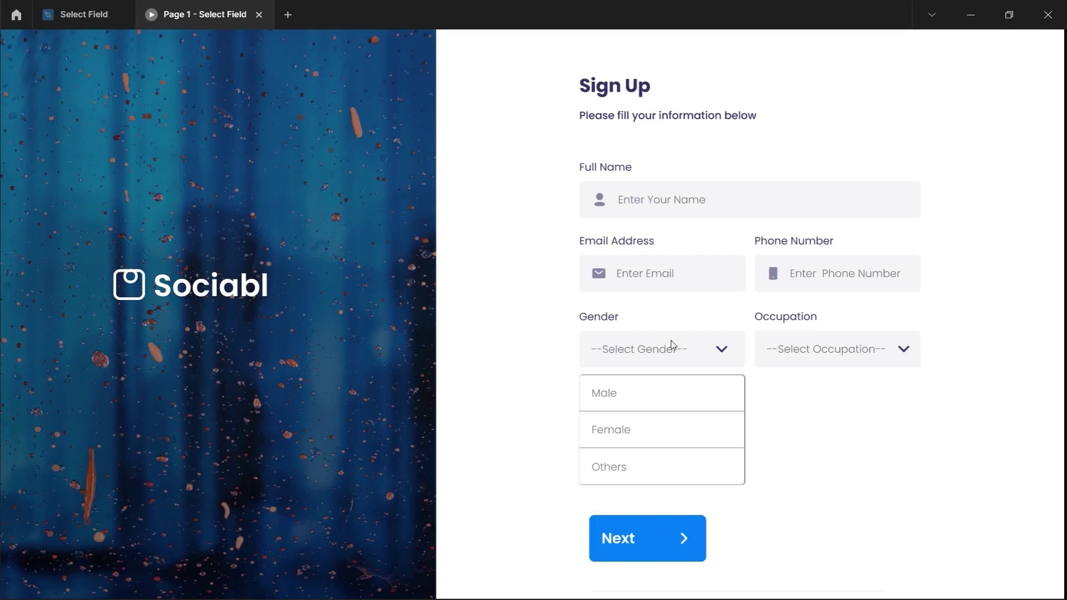
pyautogui.click(628, 405)
pyautogui.click(618, 351)
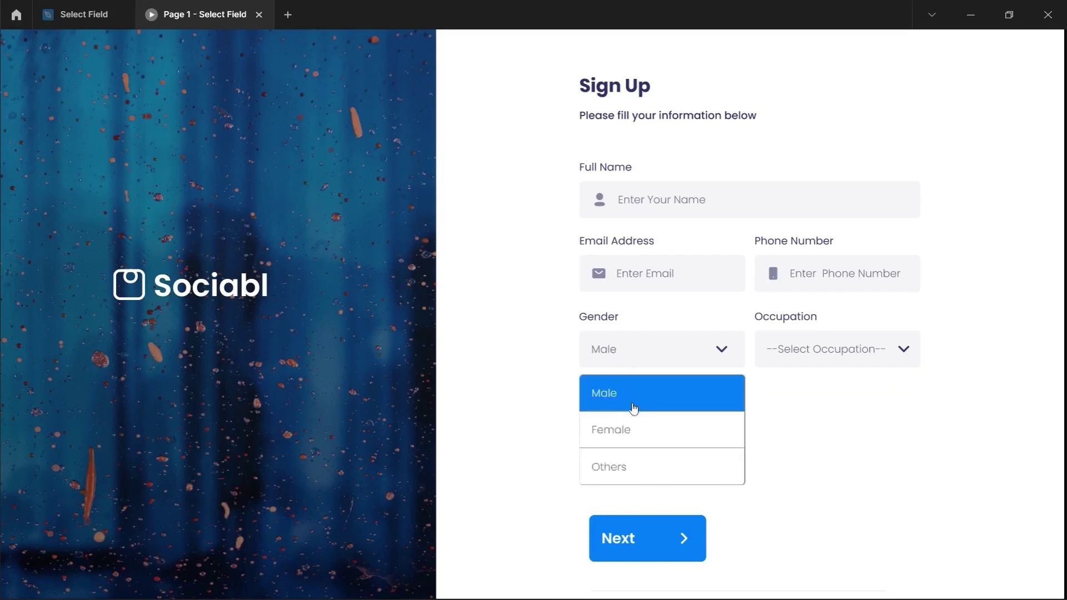
pyautogui.click(635, 426)
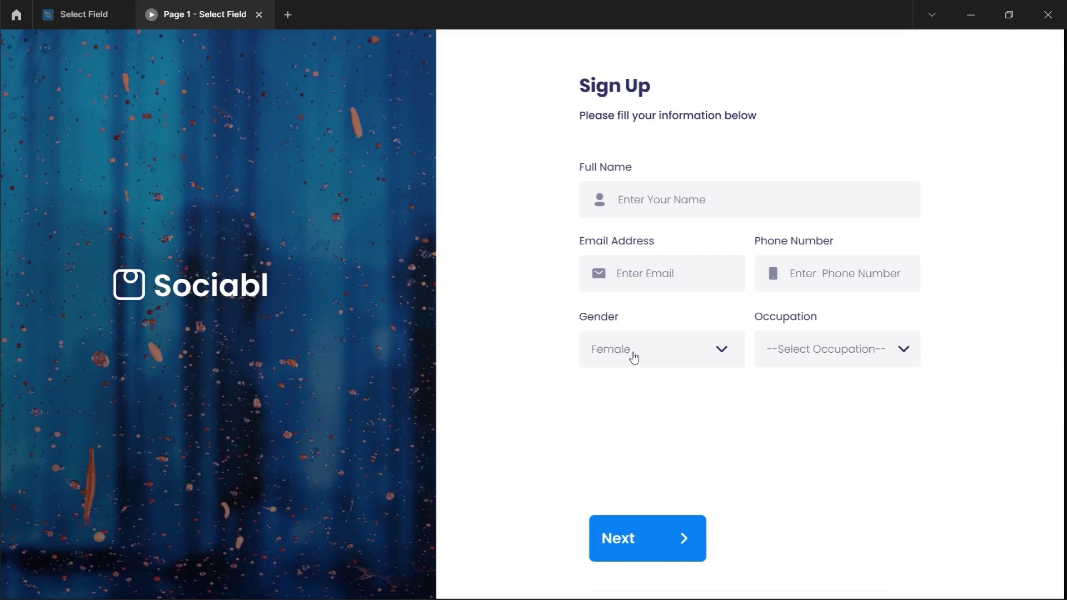
pyautogui.click(635, 470)
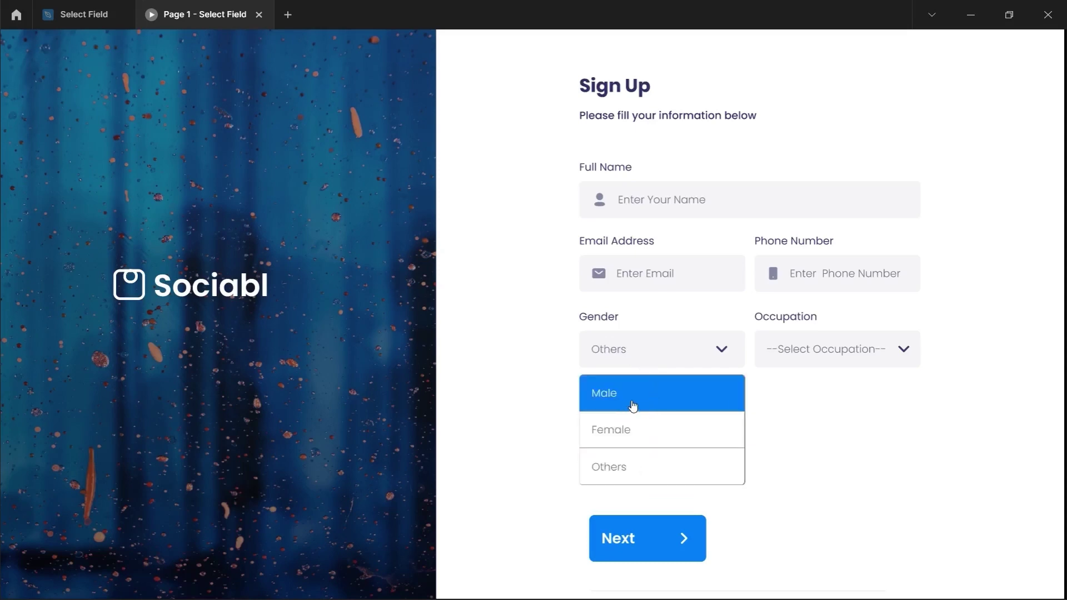
# Step: Test switching the Gender selection again through Female, Male, Female and Others
pyautogui.click(625, 425)
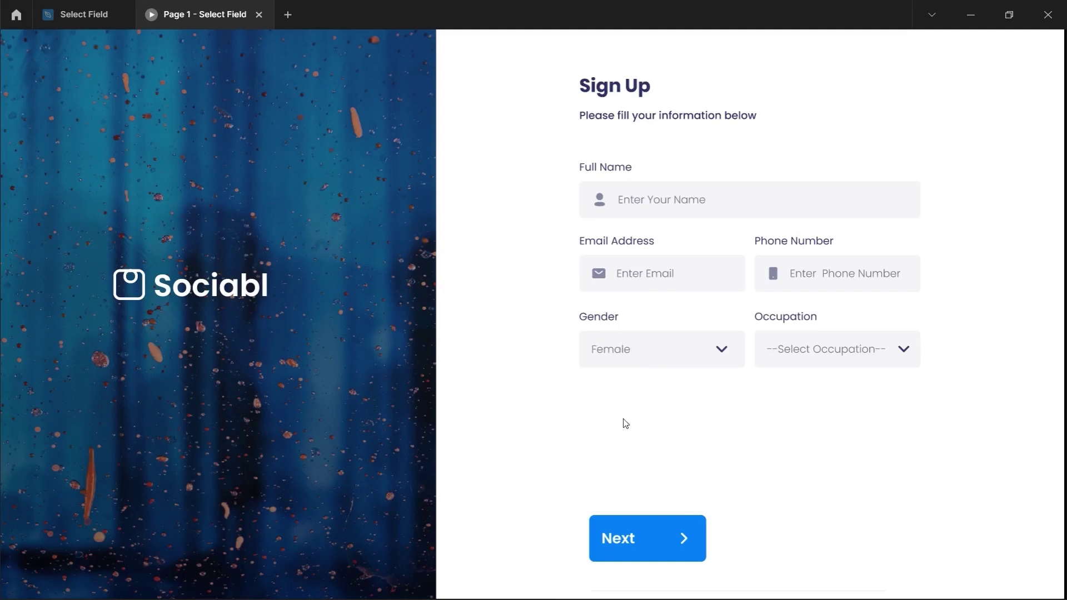
pyautogui.click(638, 366)
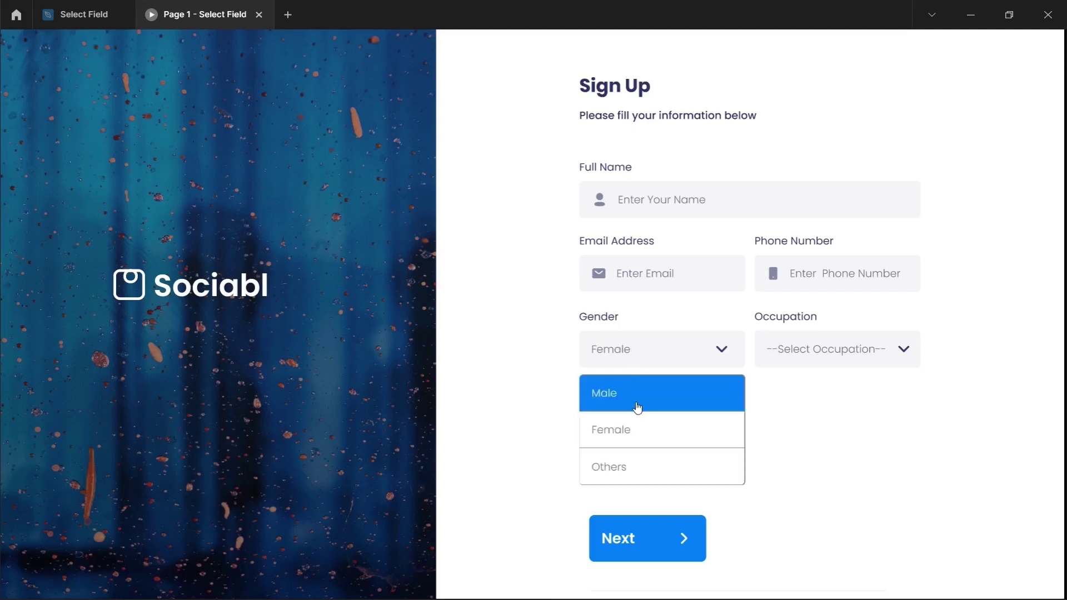
pyautogui.click(637, 408)
pyautogui.click(644, 347)
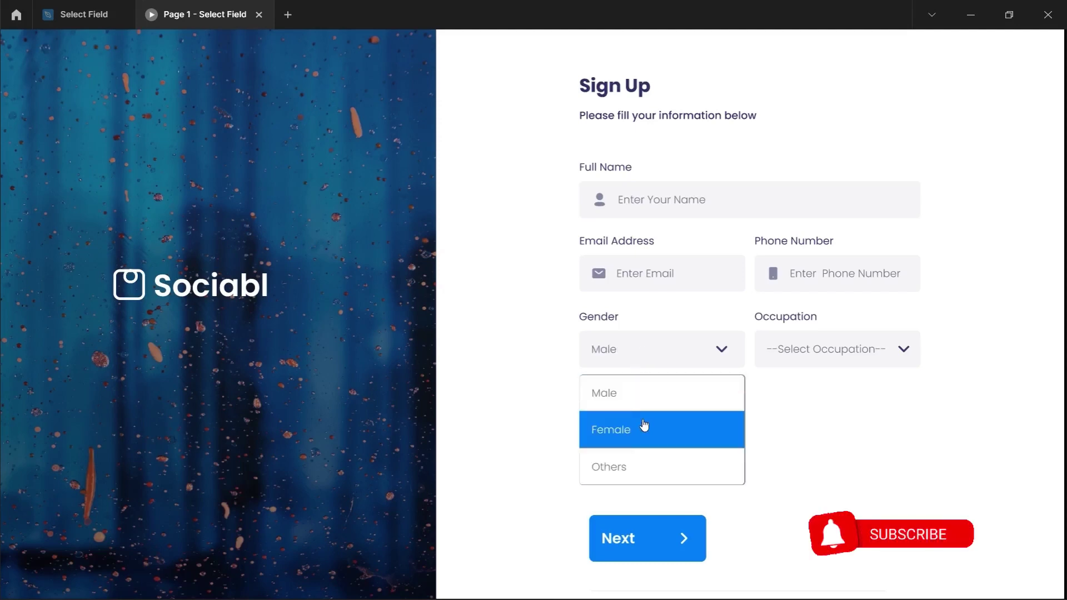
pyautogui.click(643, 428)
pyautogui.click(643, 349)
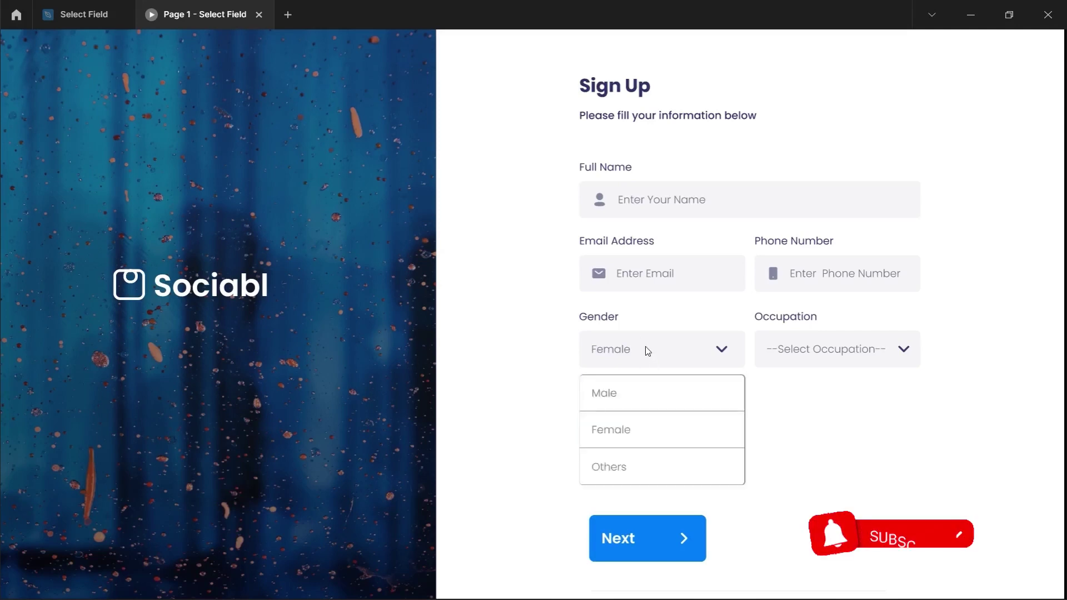
pyautogui.click(649, 461)
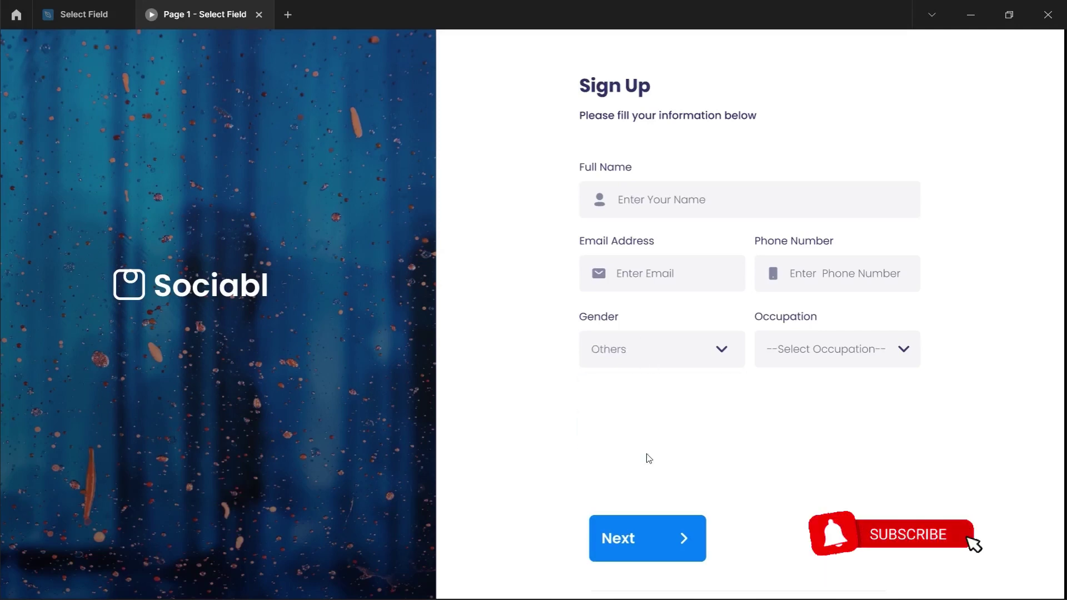
# Step: Choose Male and then Female in the Gender dropdown, and close the prototype preview
pyautogui.click(660, 362)
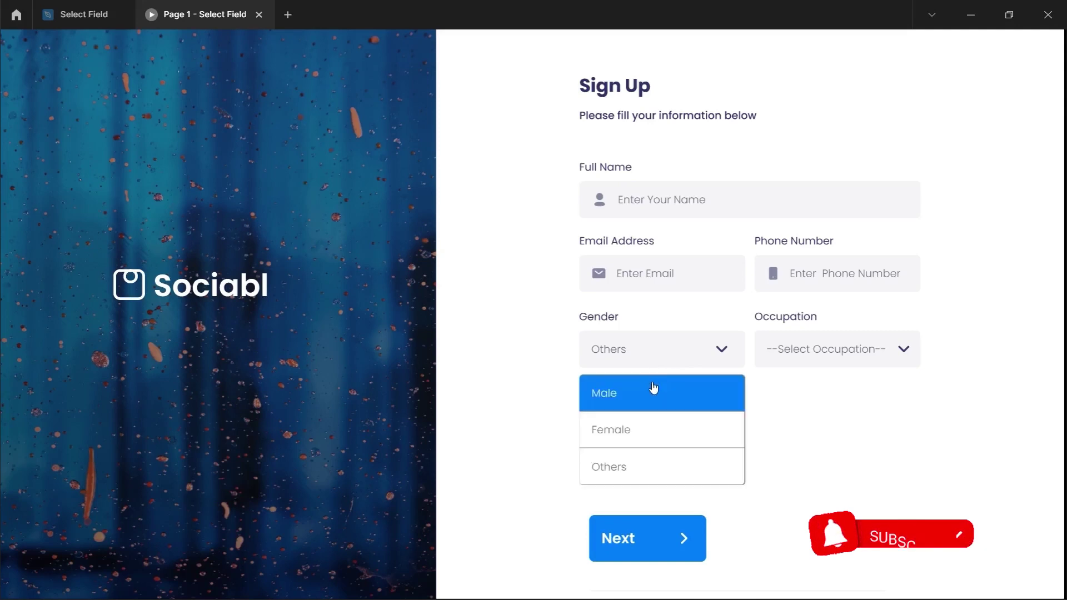
pyautogui.click(655, 388)
pyautogui.click(655, 351)
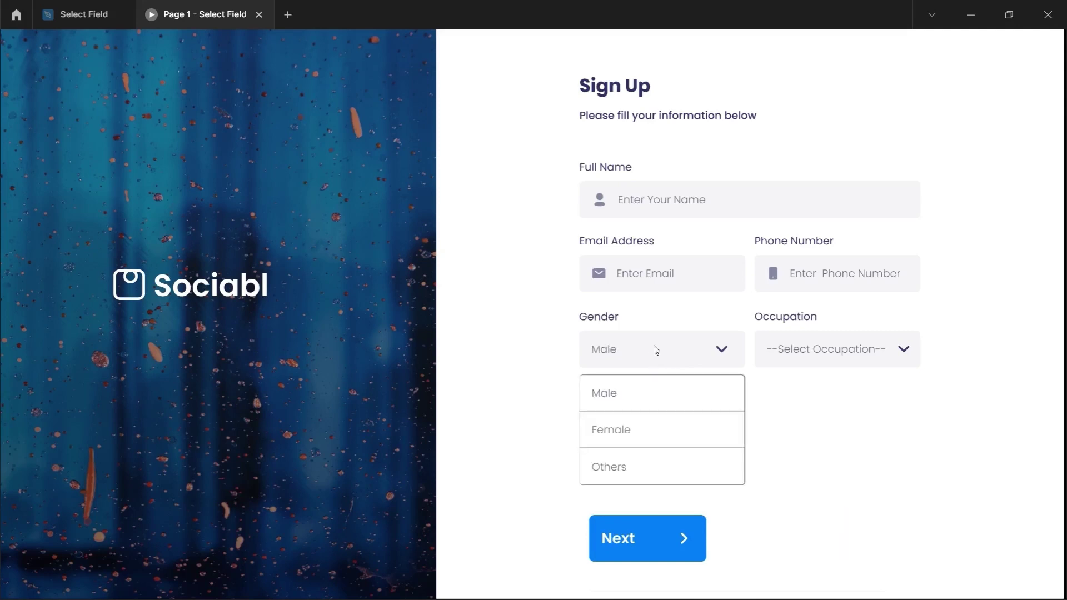
pyautogui.click(647, 426)
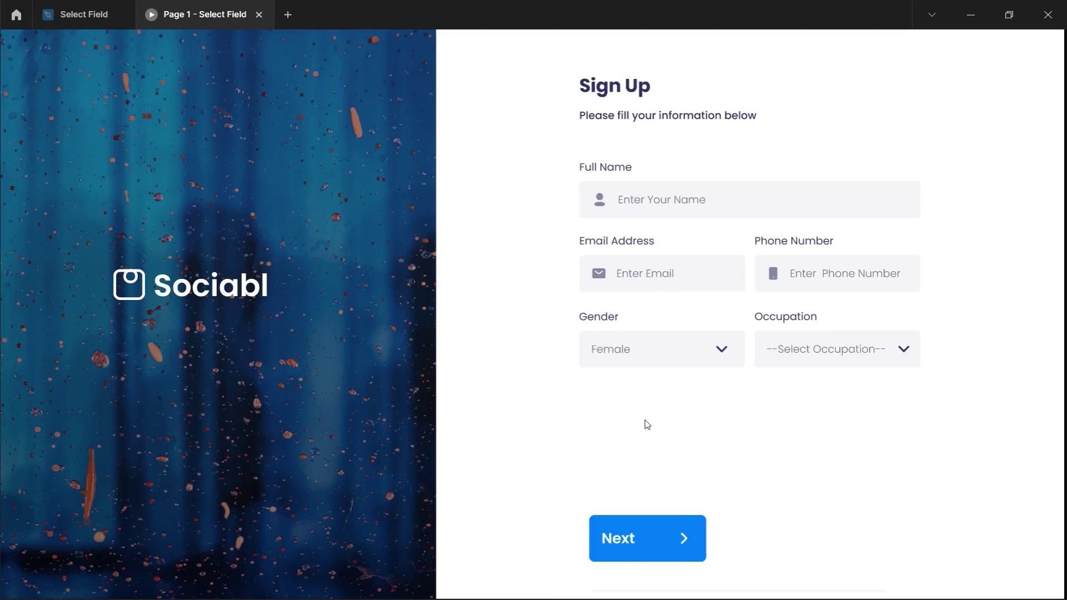
pyautogui.hotkey('ctrl', 'w')
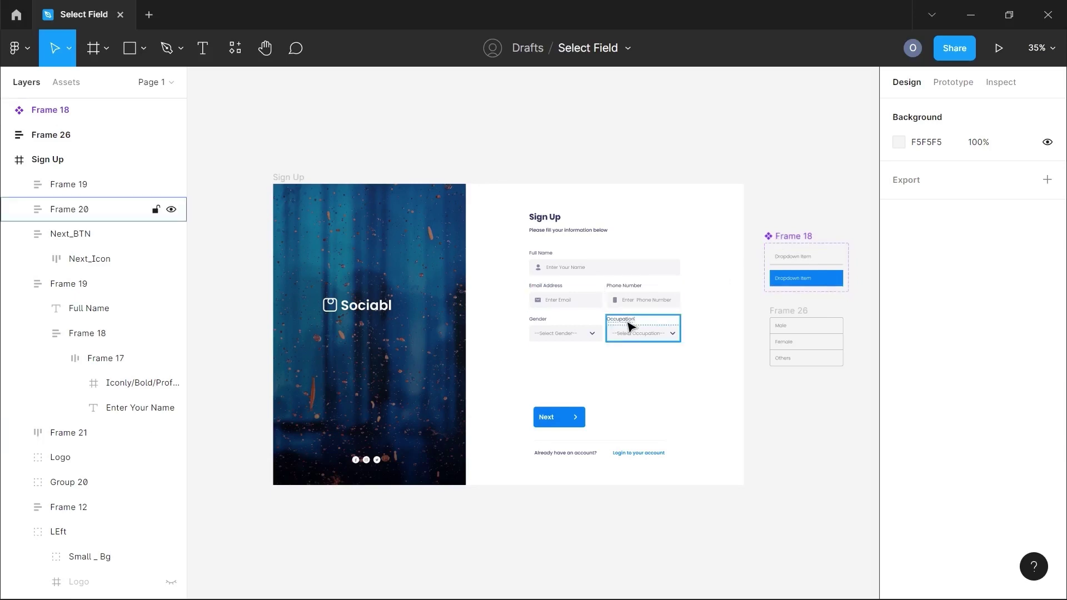
# Step: Select the Gender field's select box in the Sign Up frame to examine its layout
pyautogui.scroll(1, 628, 326)
pyautogui.scroll(5, 629, 327)
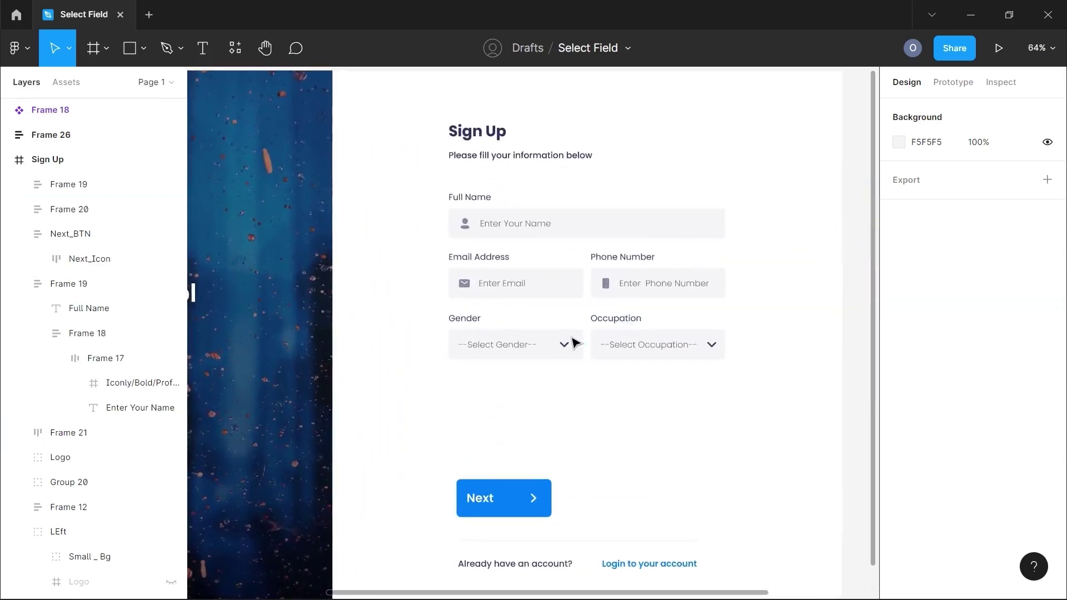
pyautogui.click(522, 349)
pyautogui.click(522, 348)
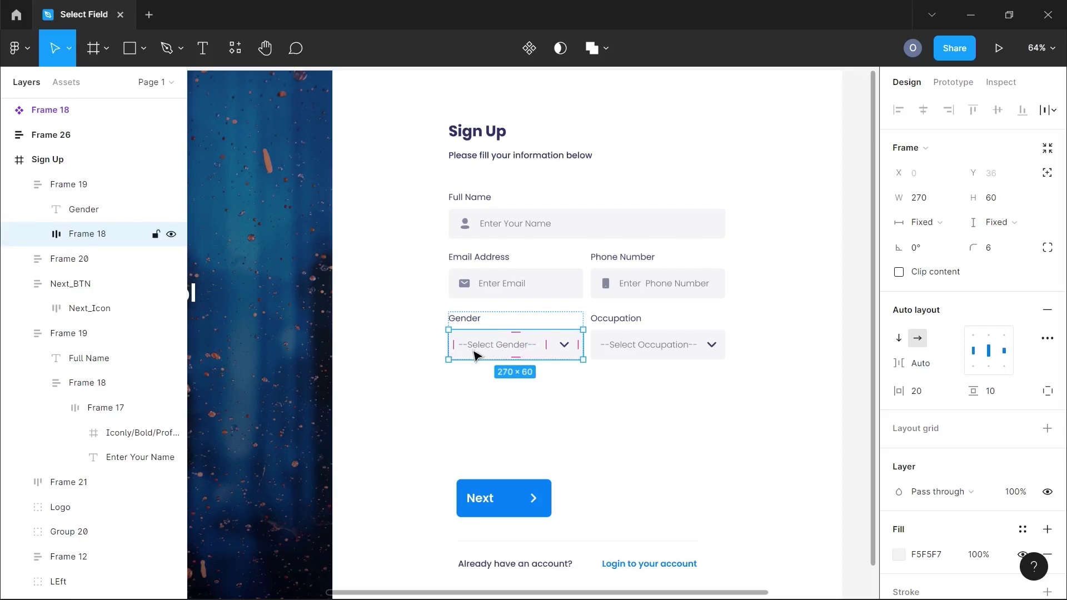
pyautogui.keyDown('ctrl'); pyautogui.scroll(-3, 474, 354); pyautogui.keyUp('ctrl')
pyautogui.hscroll(3, 476, 353)
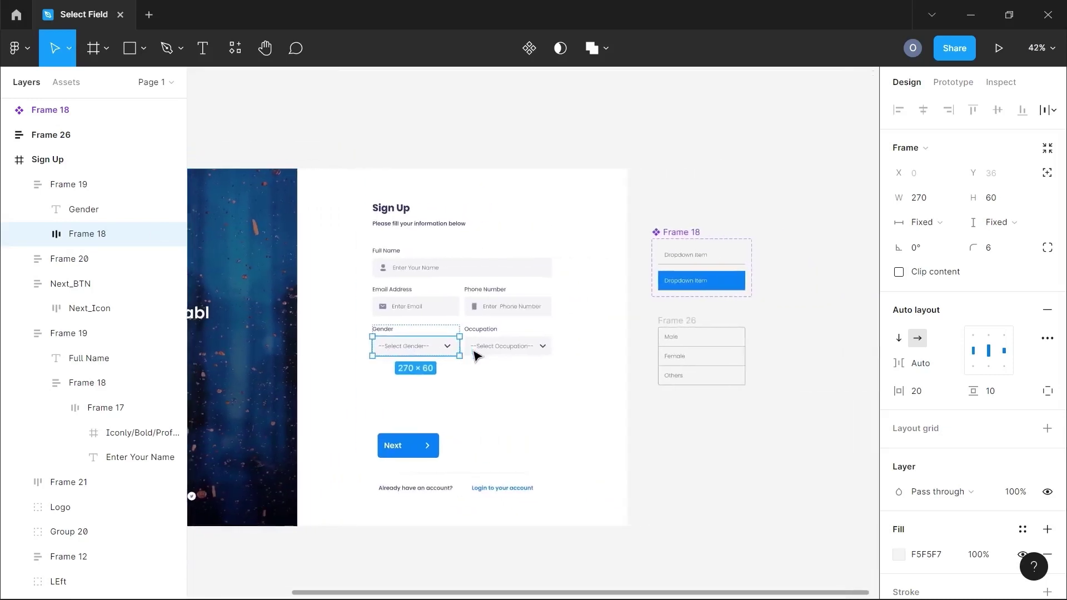
# Step: Examine the Male and Female option instances in the dropdown list beside the Sign Up frame
pyautogui.click(671, 345)
pyautogui.hscroll(3, 672, 343)
pyautogui.keyDown('ctrl'); pyautogui.scroll(5, 639, 347); pyautogui.keyUp('ctrl')
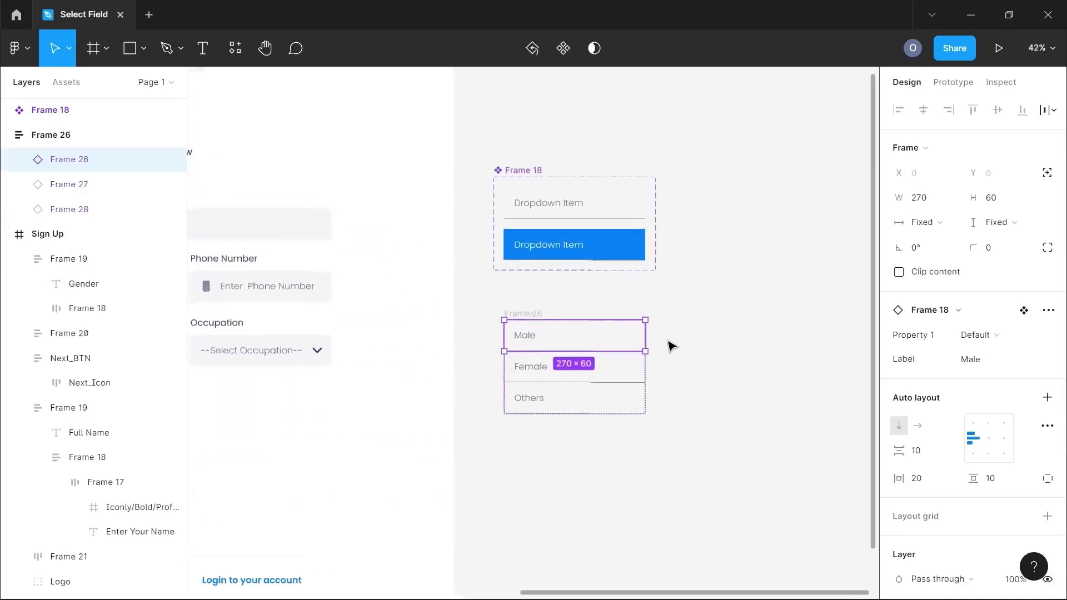
pyautogui.click(552, 378)
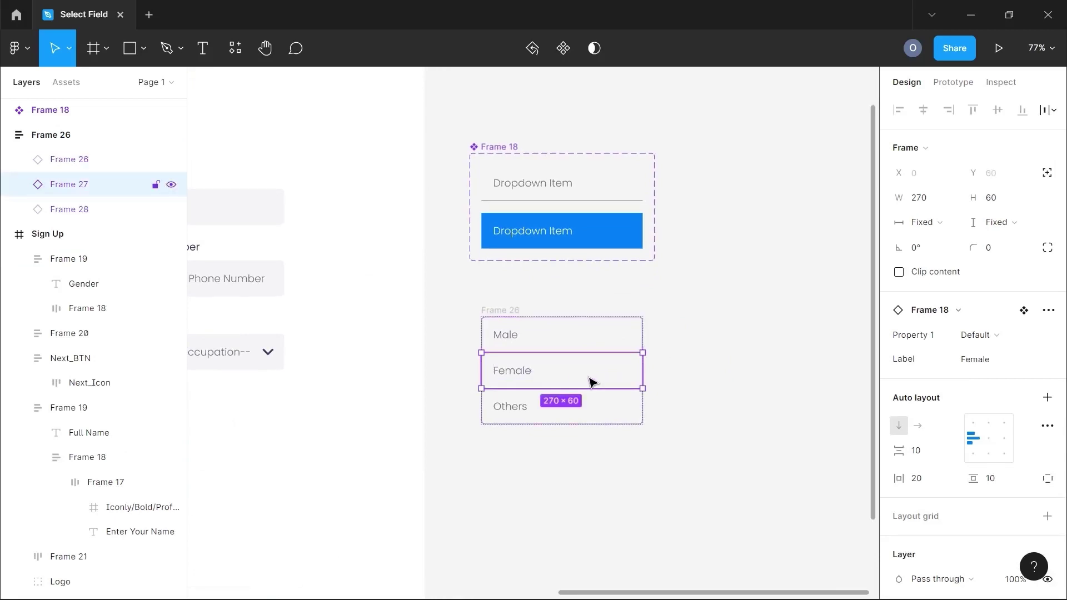
pyautogui.hscroll(-1, 503, 332)
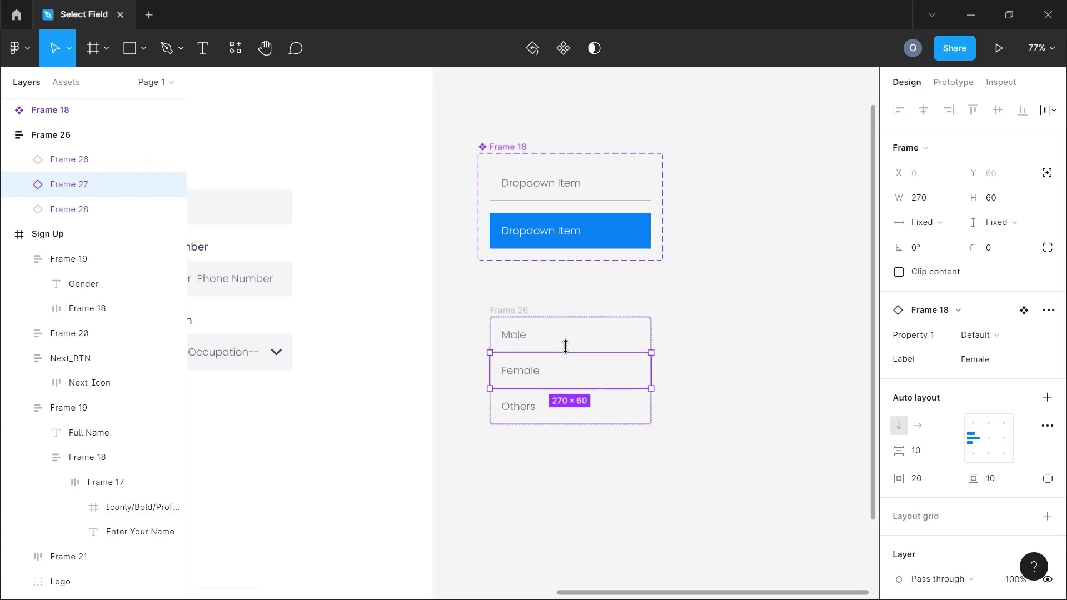
# Step: Examine the Default dropdown item variant and go to the main component of the Male option
pyautogui.click(558, 188)
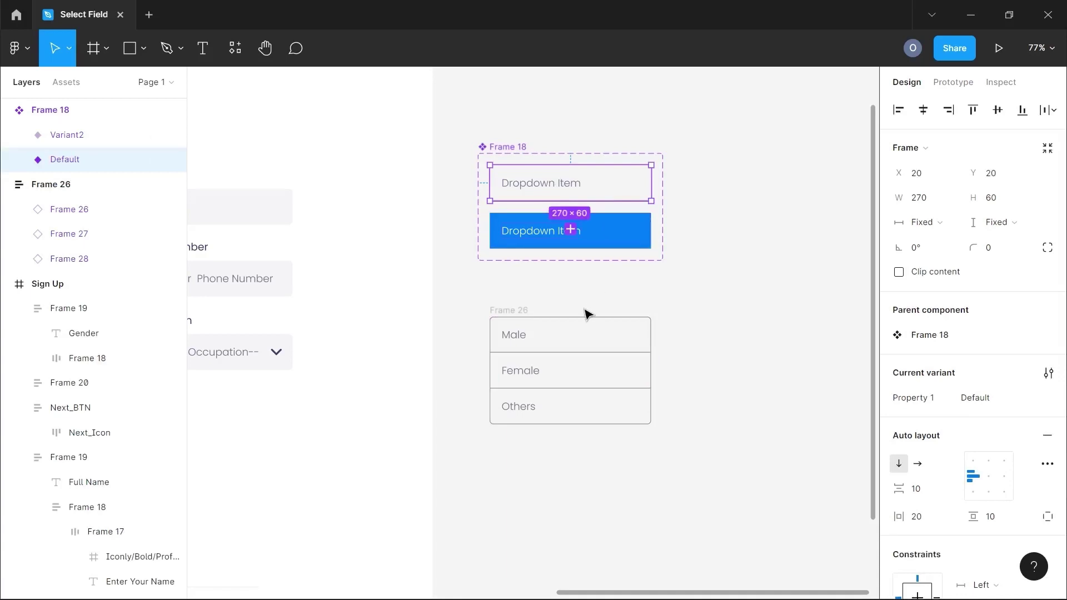
pyautogui.click(558, 337)
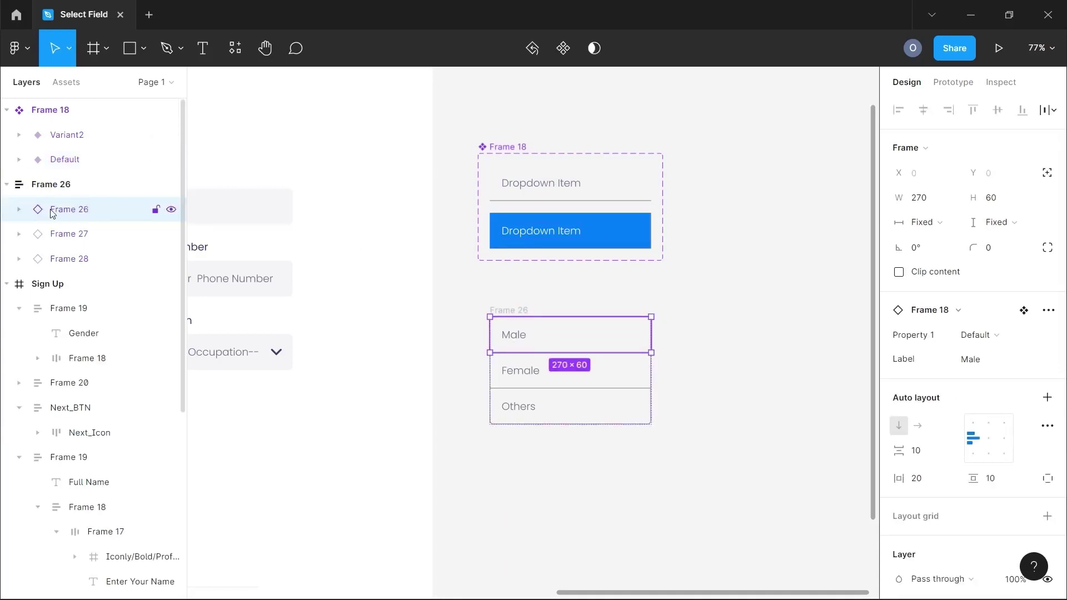
pyautogui.click(1025, 312)
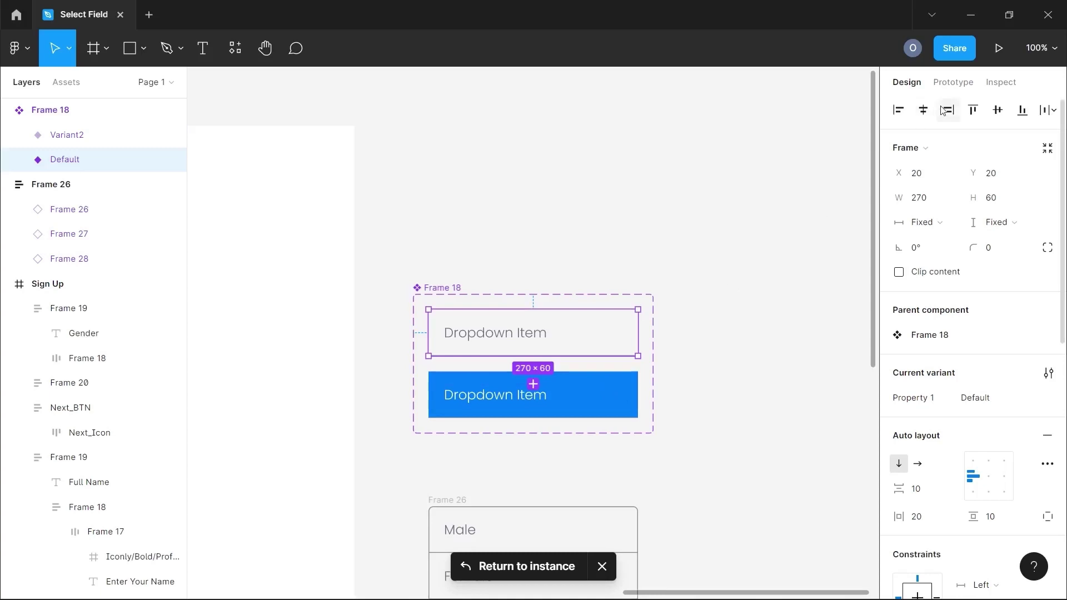
# Step: Examine the interaction details of the Default dropdown item's hover change to Variant2
pyautogui.click(953, 82)
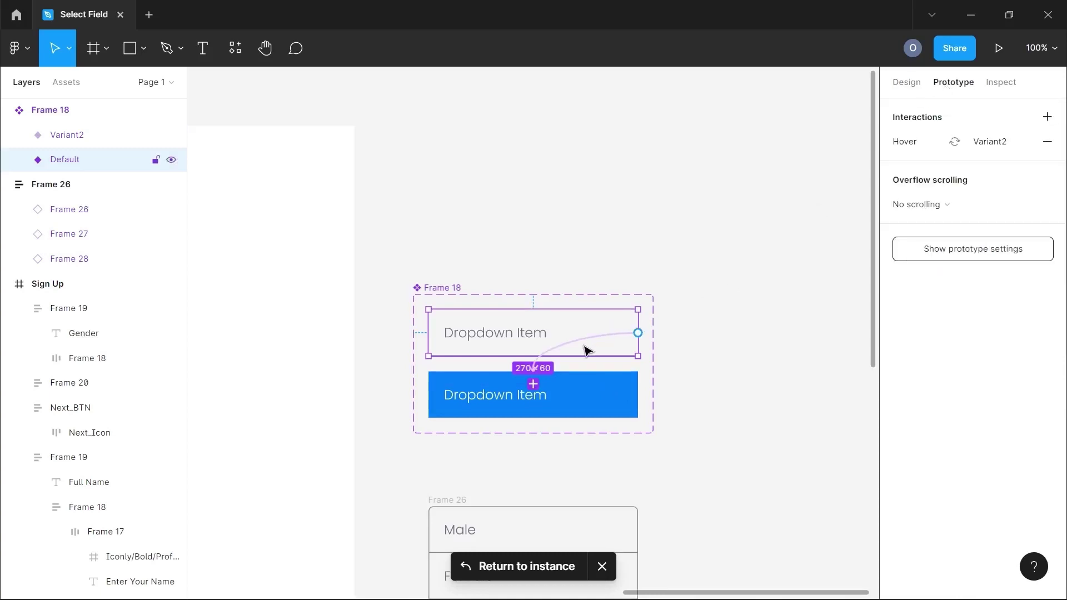
pyautogui.click(573, 343)
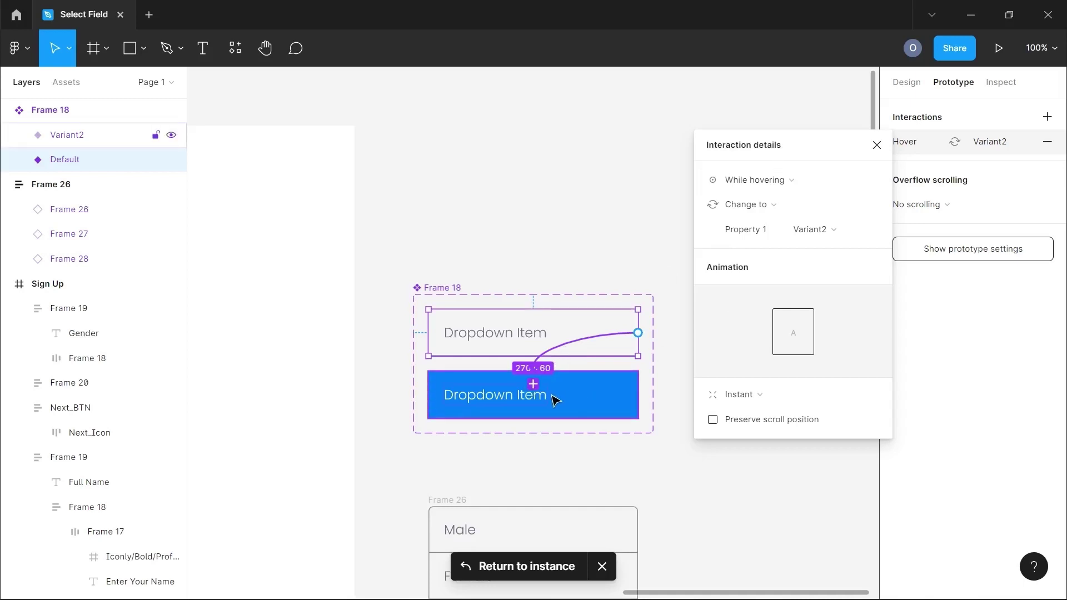
pyautogui.click(549, 275)
pyautogui.click(557, 326)
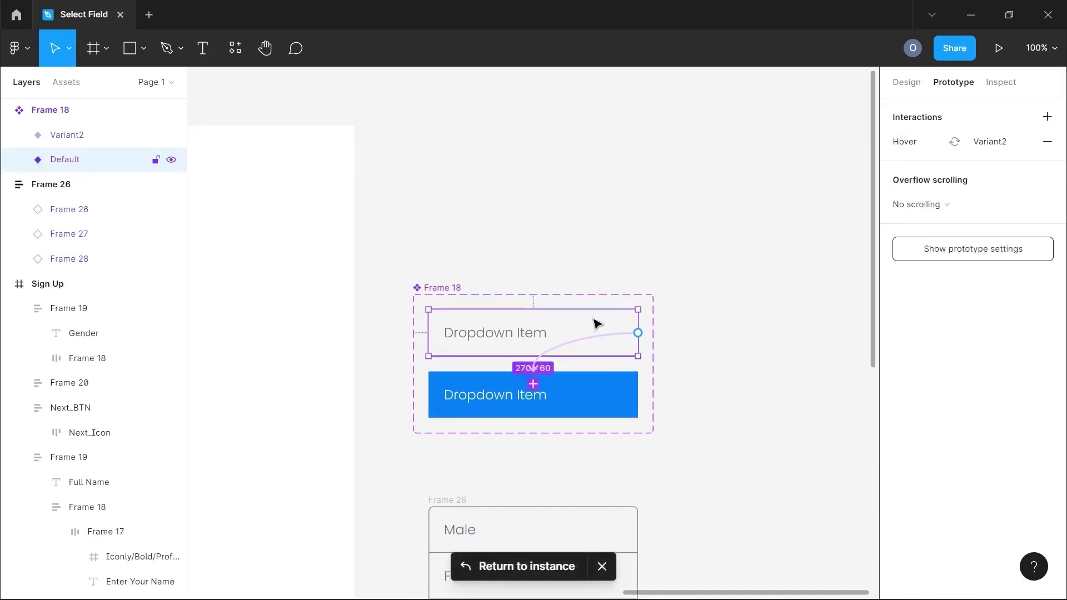
# Step: Examine the Label text property of the Male, Female and Others option instances
pyautogui.click(907, 87)
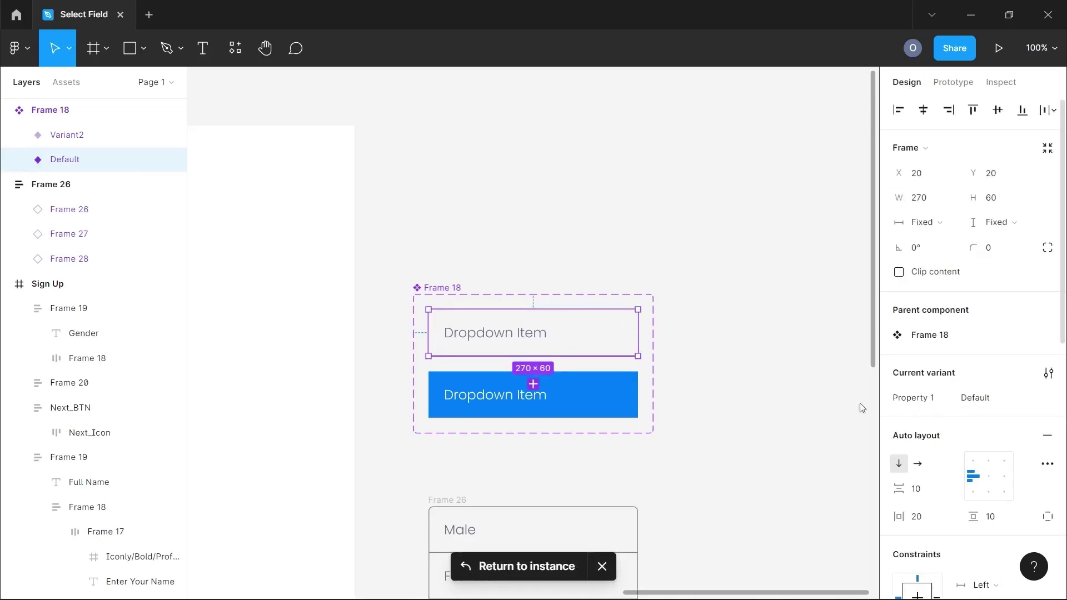
pyautogui.scroll(-5, 715, 393)
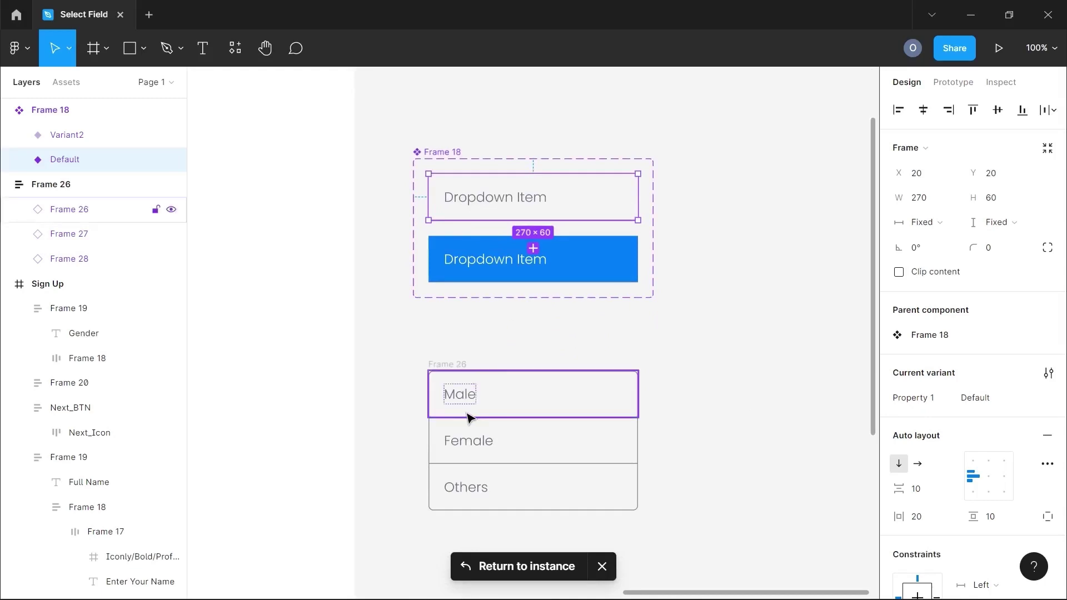
pyautogui.click(515, 399)
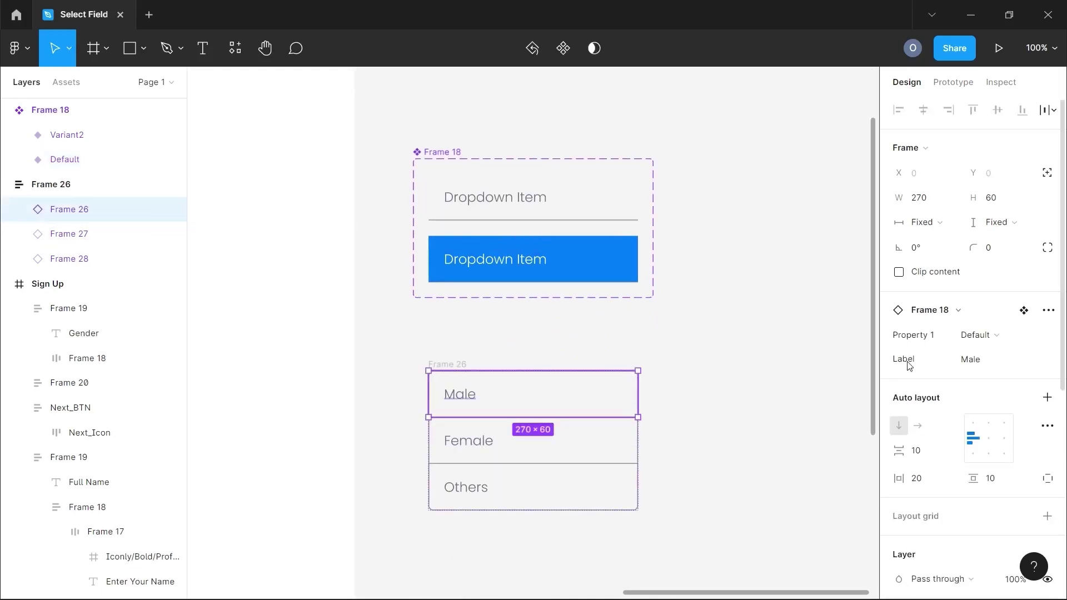
pyautogui.click(972, 360)
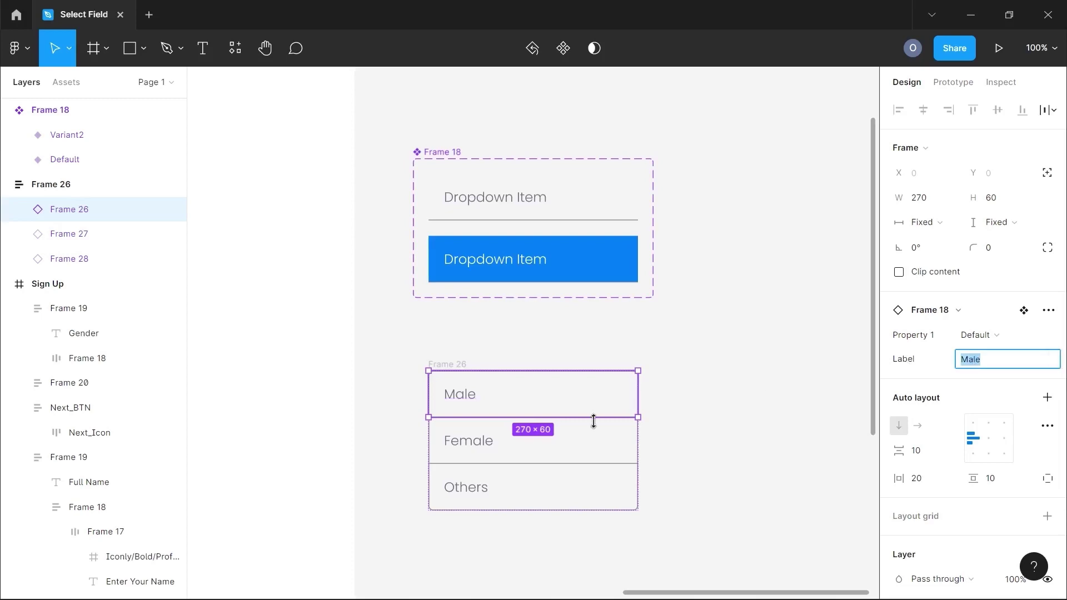
pyautogui.click(600, 438)
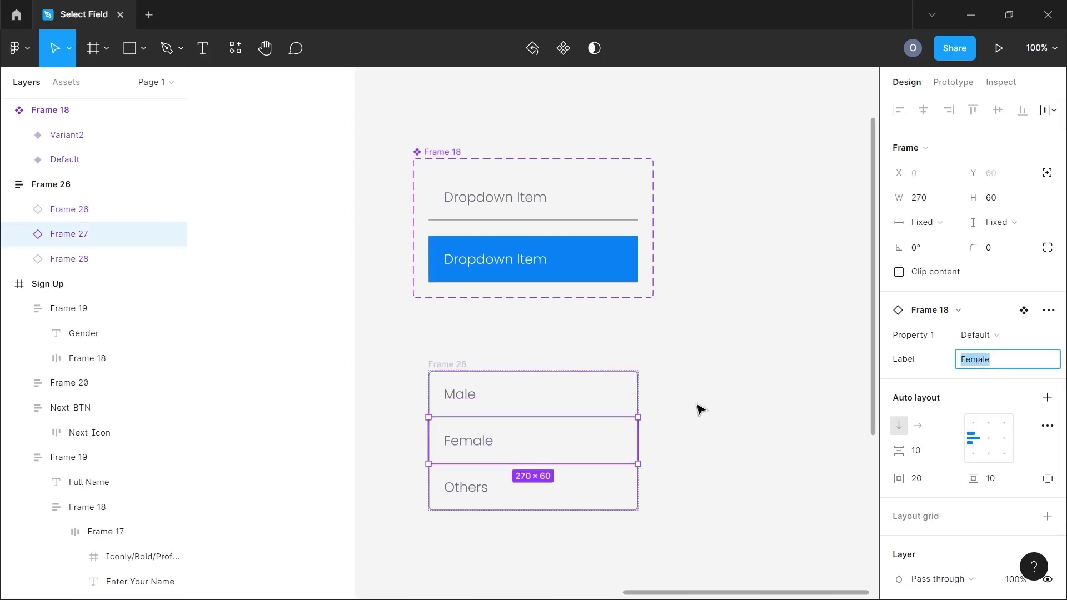
pyautogui.click(594, 486)
# Step: Move the Frame 26 options list into the Sign Up frame, directly below the Gender field
pyautogui.scroll(-5, 593, 486)
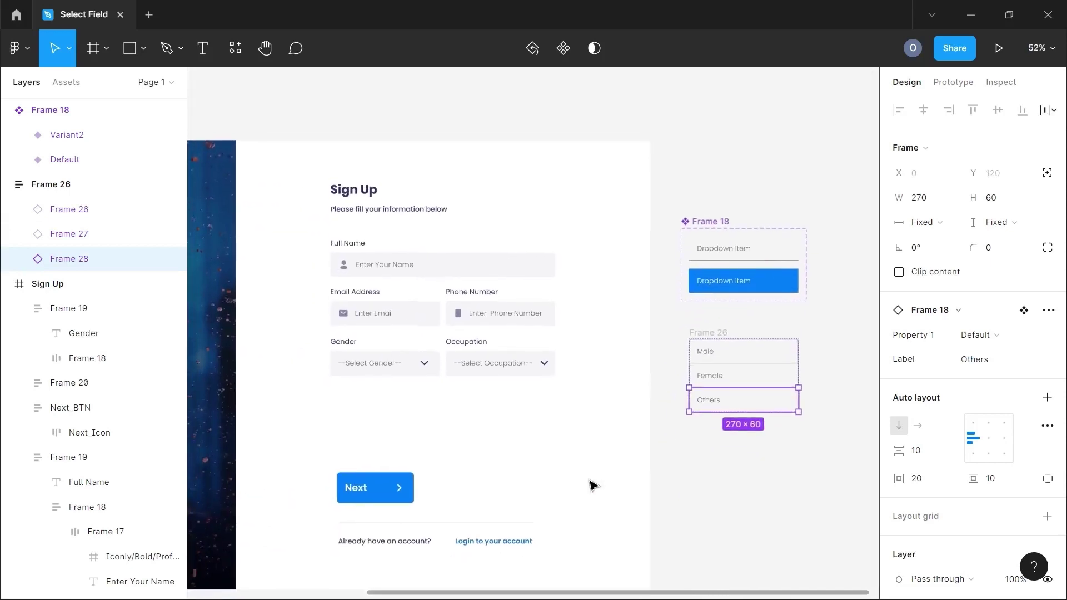
pyautogui.scroll(-1, 752, 364)
pyautogui.click(702, 325)
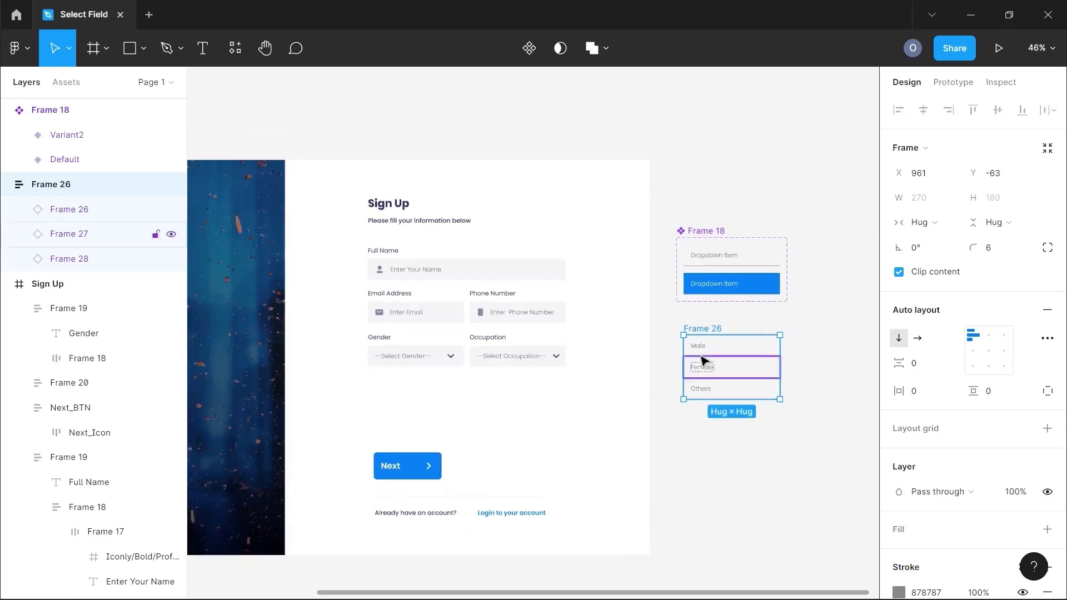
pyautogui.scroll(2, 660, 369)
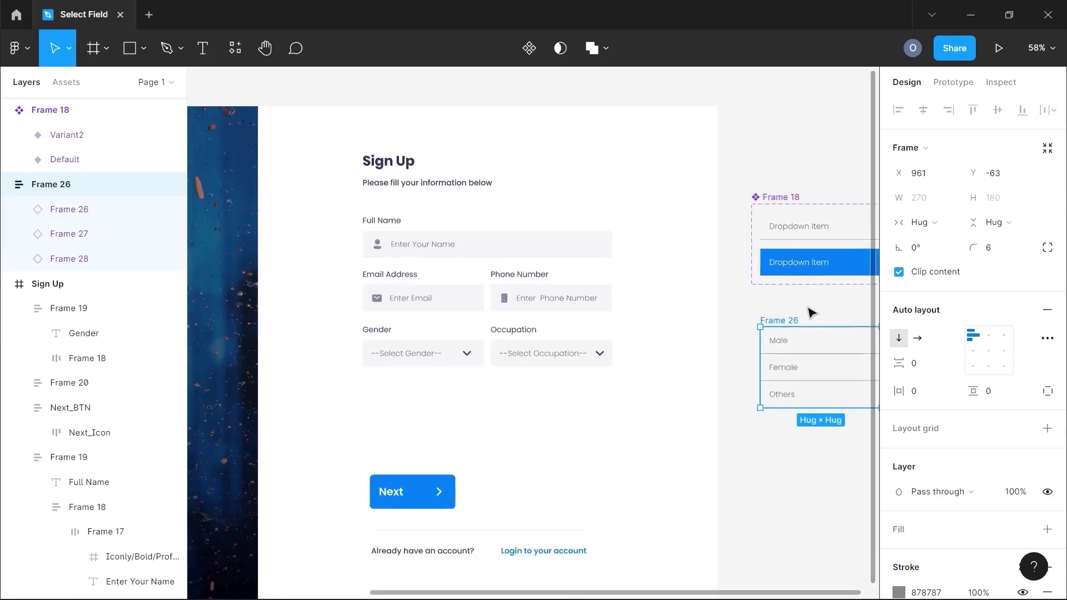
pyautogui.moveTo(786, 324); pyautogui.dragTo(410, 392)
pyautogui.scroll(5, 410, 393)
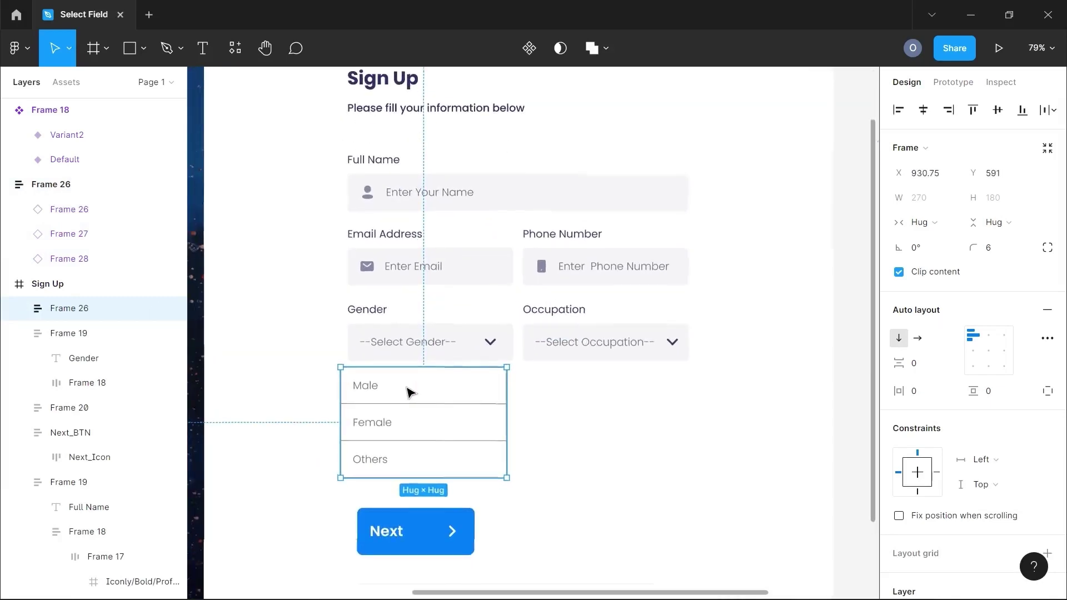
# Step: Align the horizontal centers of the Gender field and the options list below it
pyautogui.scroll(3, 409, 393)
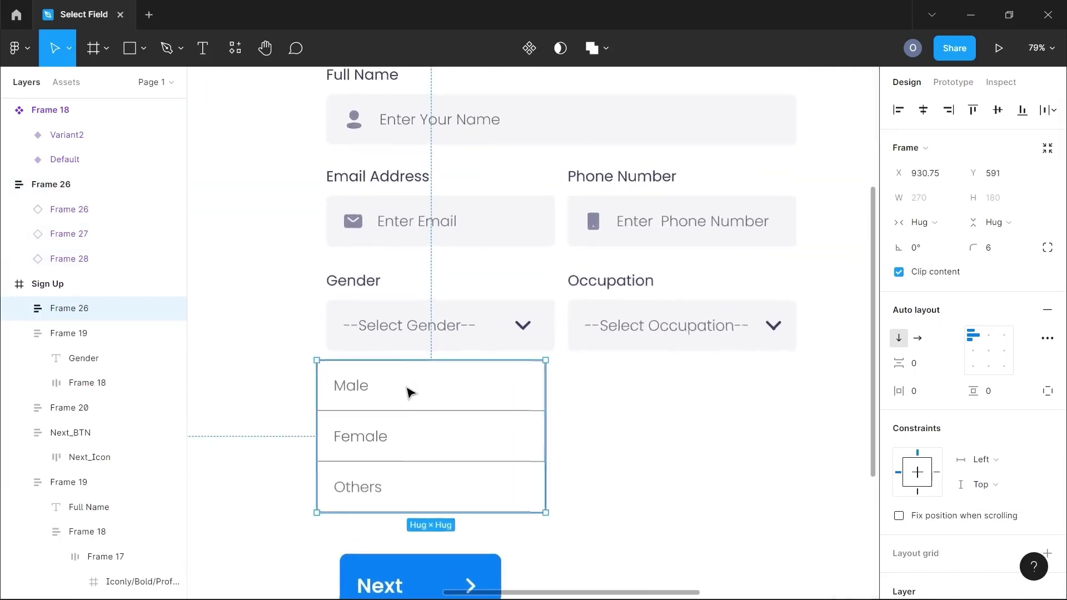
pyautogui.keyDown('shift'); pyautogui.click(384, 285); pyautogui.keyUp('shift')
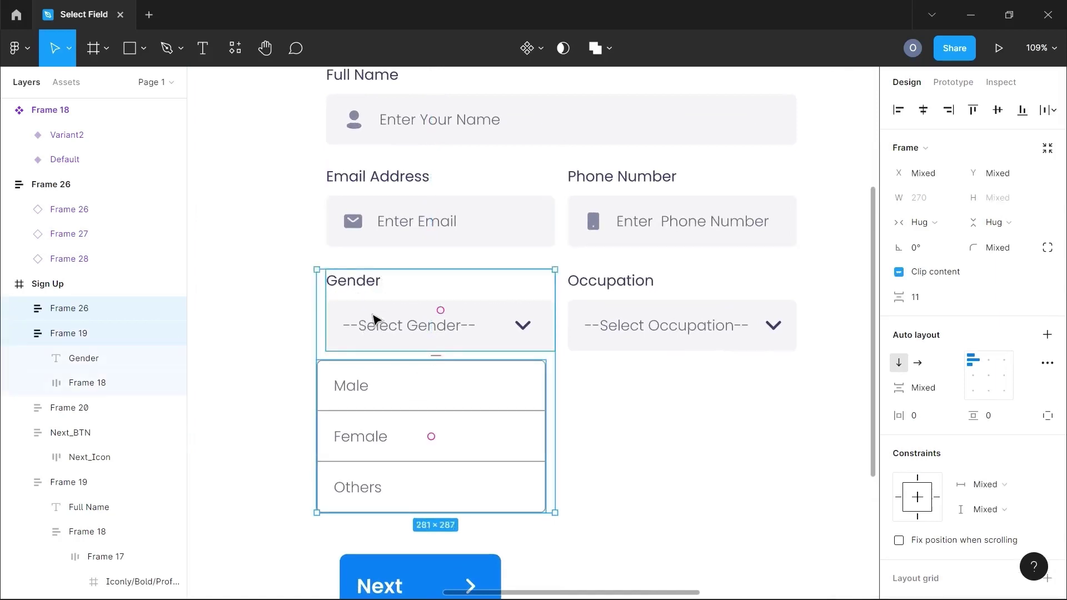
pyautogui.click(923, 112)
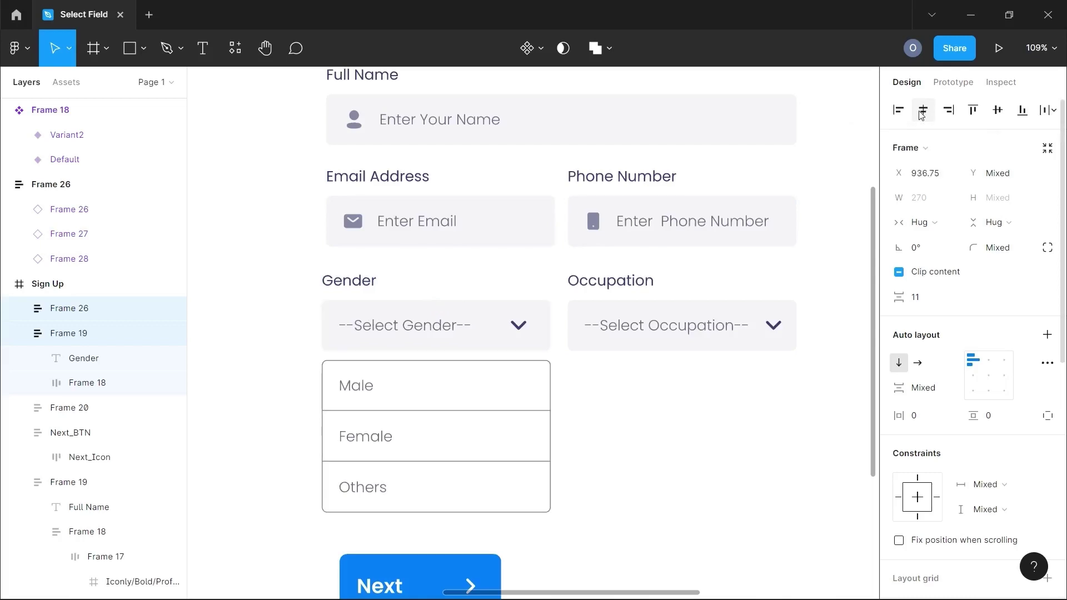
# Step: Nudge the Gender field and options list horizontally to X 941.75, in line with the Email Address field above
pyautogui.press('Right')
pyautogui.press('Right')
pyautogui.press('Right')
pyautogui.press('Right')
pyautogui.press('Right')
pyautogui.press('Right')
pyautogui.press('Right')
pyautogui.press('Right')
pyautogui.press('Right')
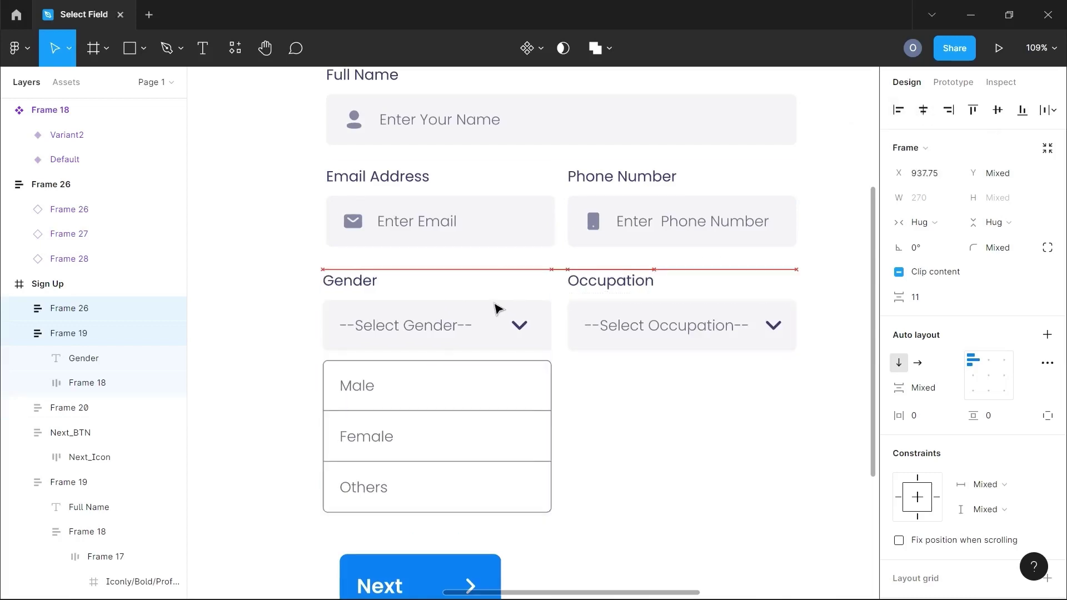
pyautogui.press('Left')
pyautogui.press('Left')
pyautogui.press('Left')
pyautogui.press('Left')
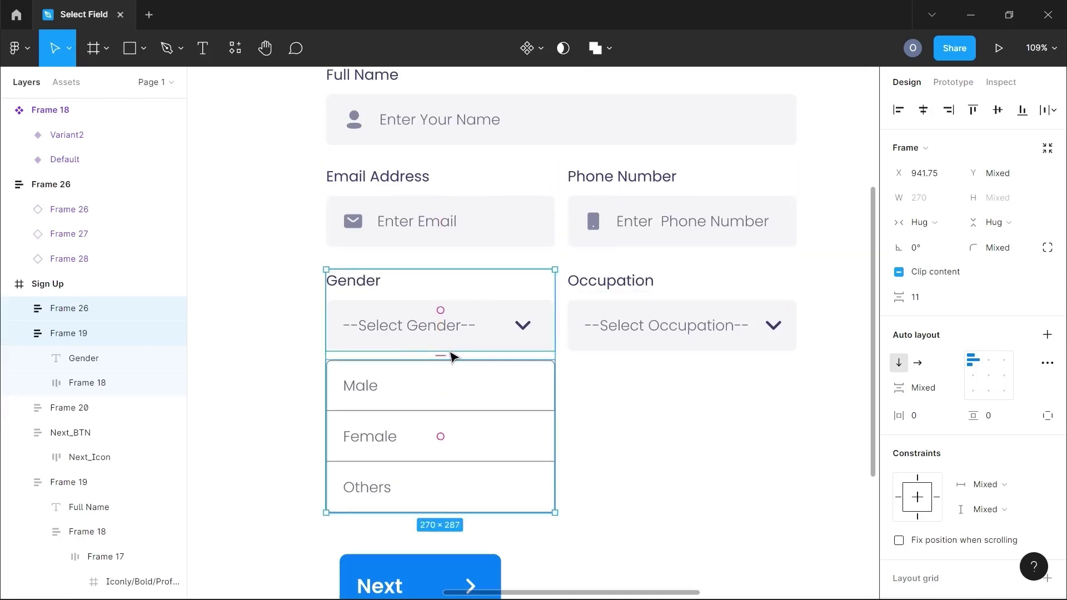
# Step: Group the Gender field with its options list and place a copy of the group on the canvas beside the Frame 18 component
pyautogui.hotkey('ctrl', 'g')
pyautogui.scroll(-5, 451, 356)
pyautogui.hscroll(5, 453, 356)
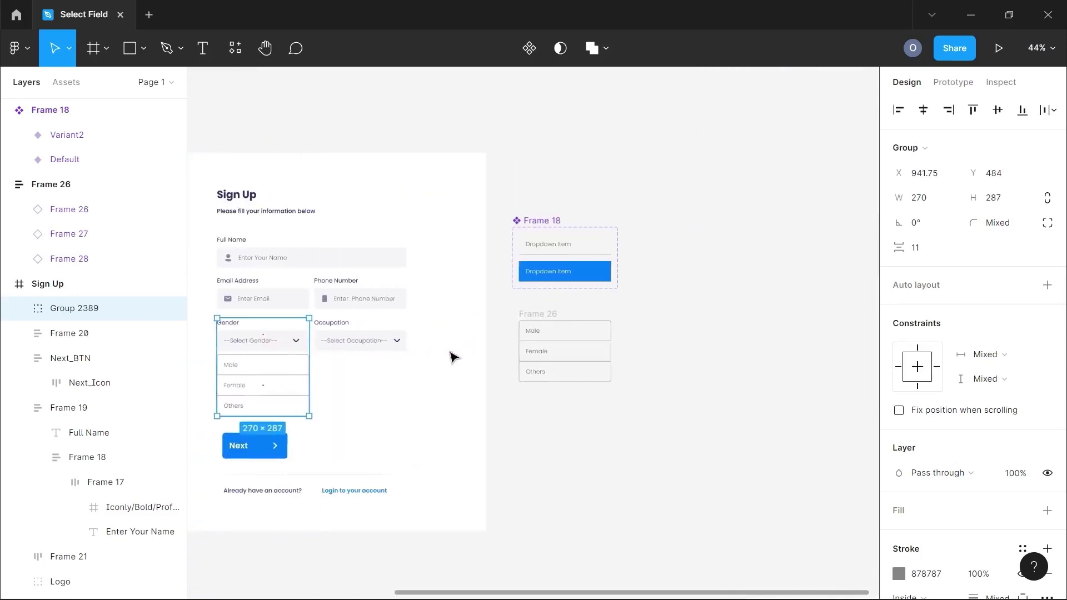
pyautogui.hscroll(2, 453, 357)
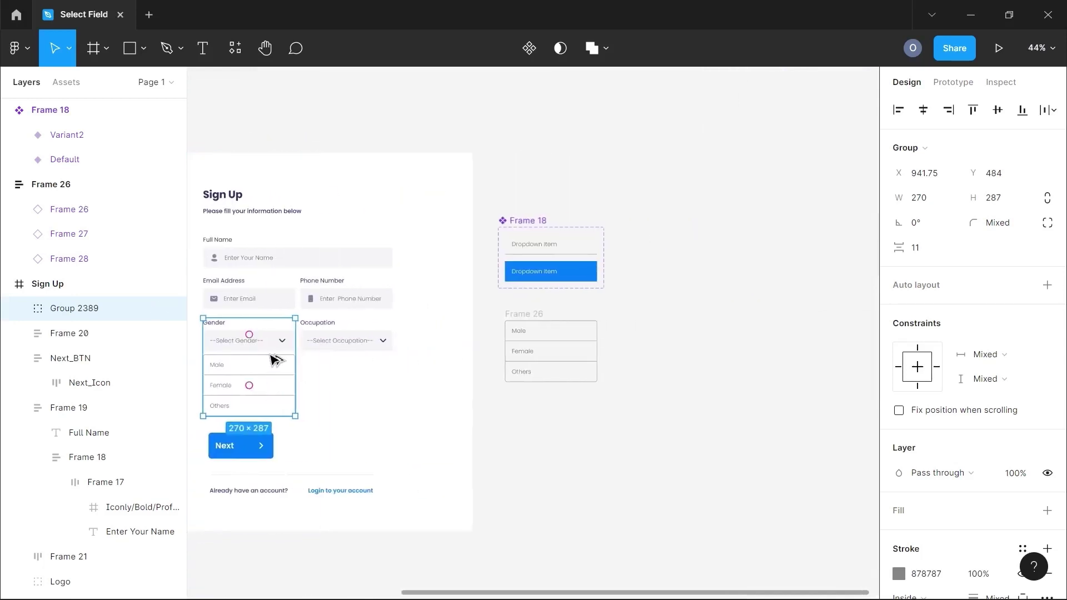
pyautogui.moveTo(275, 360); pyautogui.dragTo(793, 228)
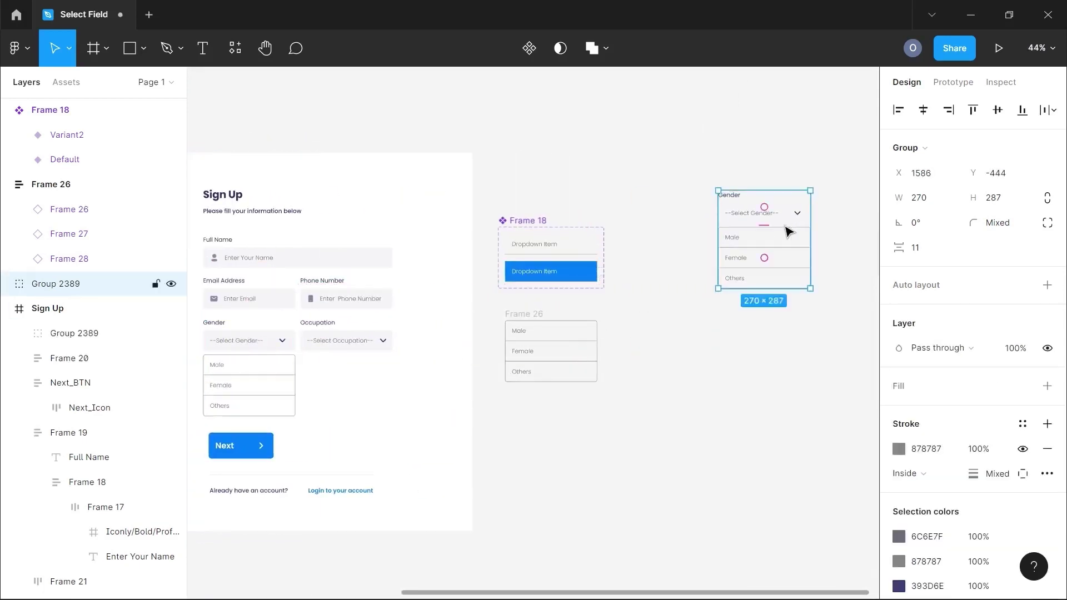
pyautogui.hscroll(4, 789, 232)
pyautogui.scroll(5, 789, 232)
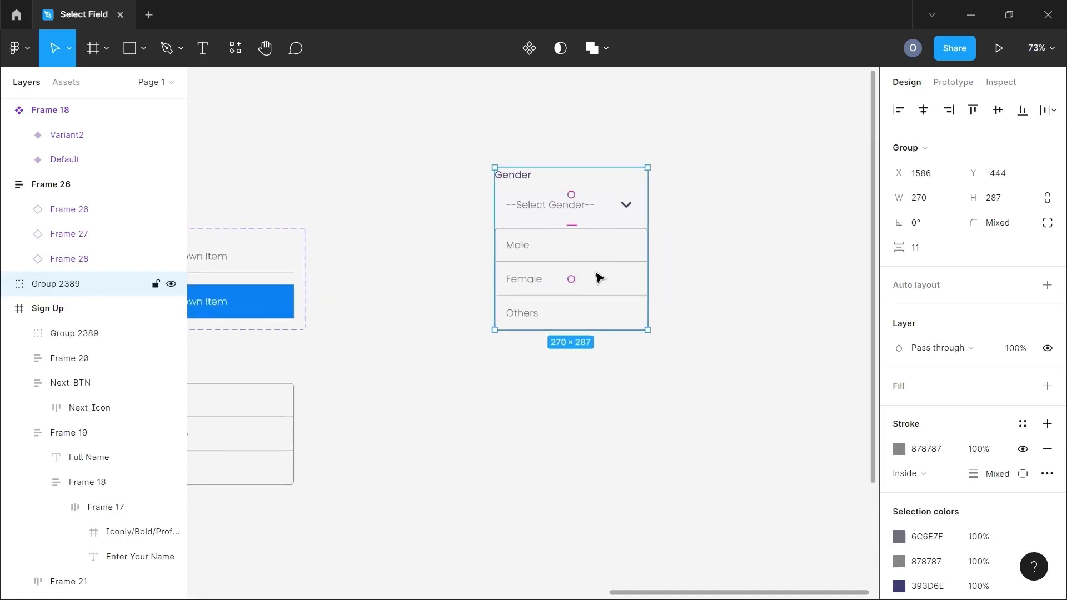
# Step: Turn the copied Gender group into a component and add a second variant to it
pyautogui.scroll(-1, 596, 253)
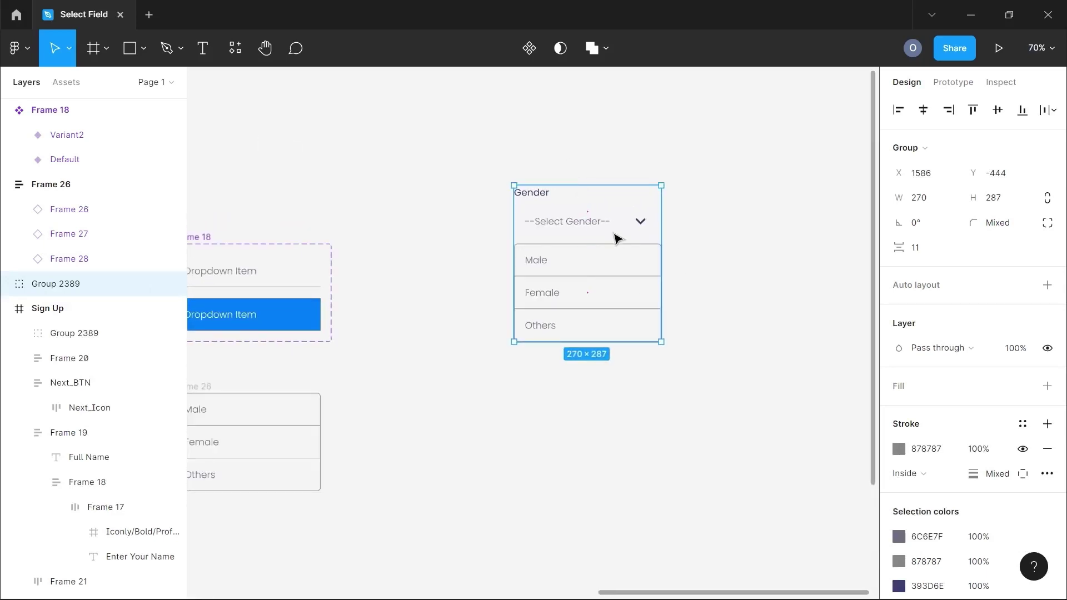
pyautogui.click(529, 48)
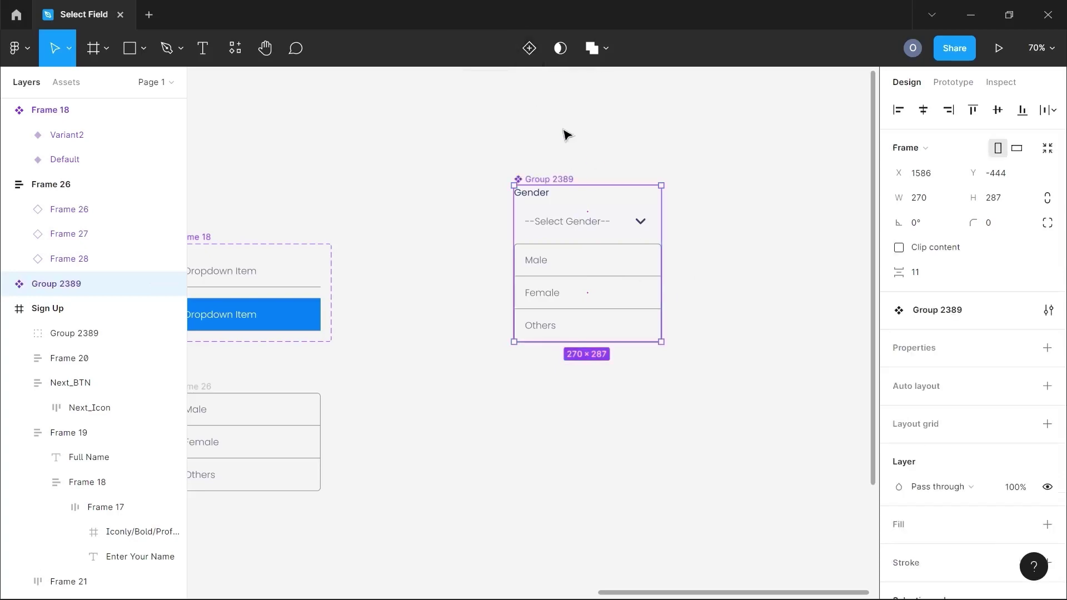
pyautogui.click(534, 53)
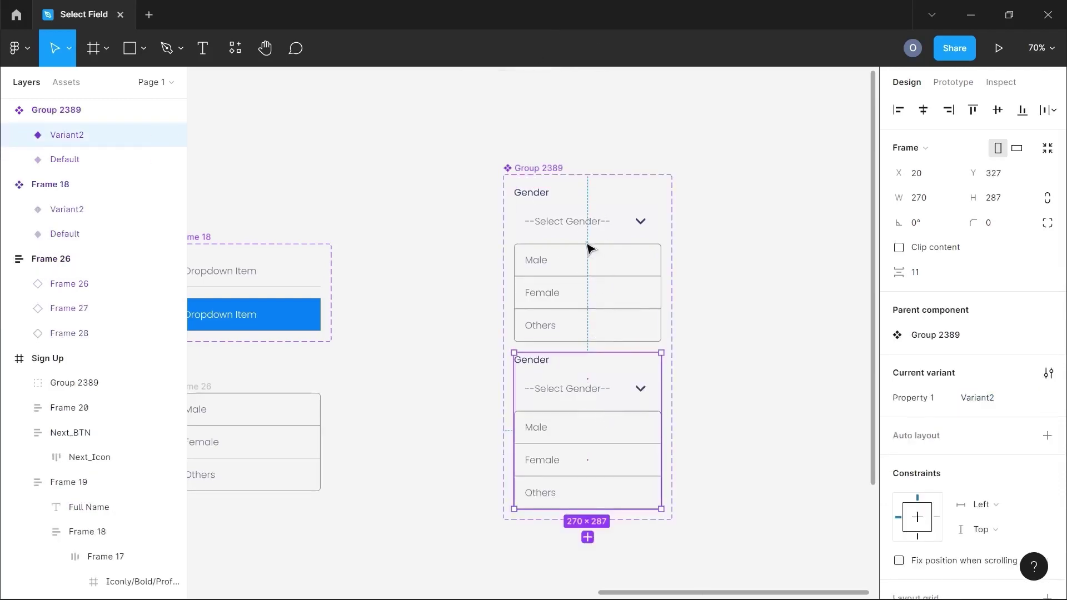
# Step: Switch the options list in the Default variant to fixed height and collapse it to a height of 1
pyautogui.click(583, 282)
pyautogui.doubleClick(578, 277)
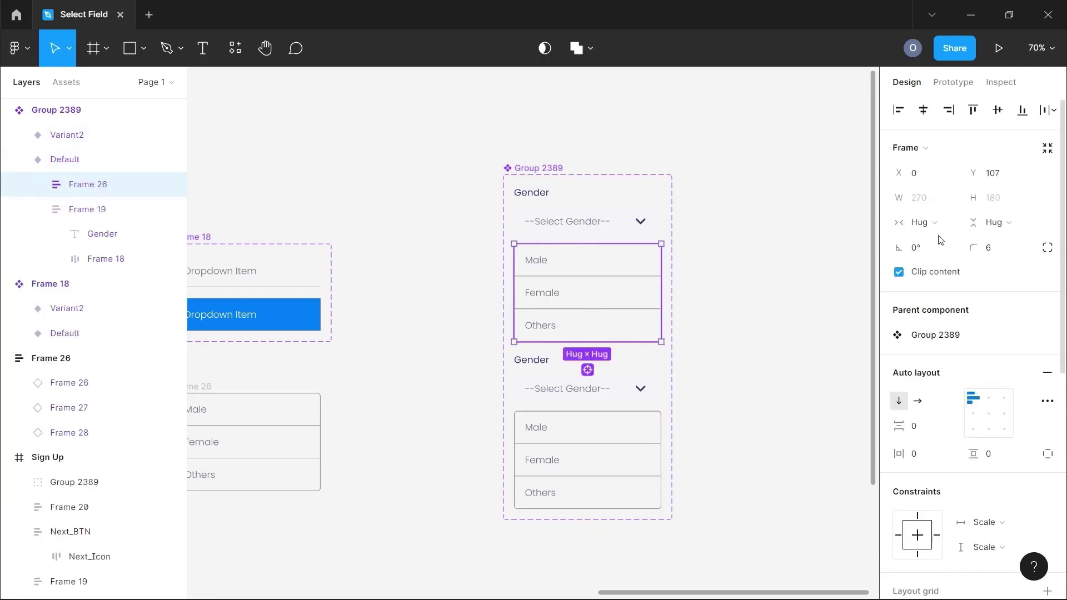
pyautogui.click(993, 223)
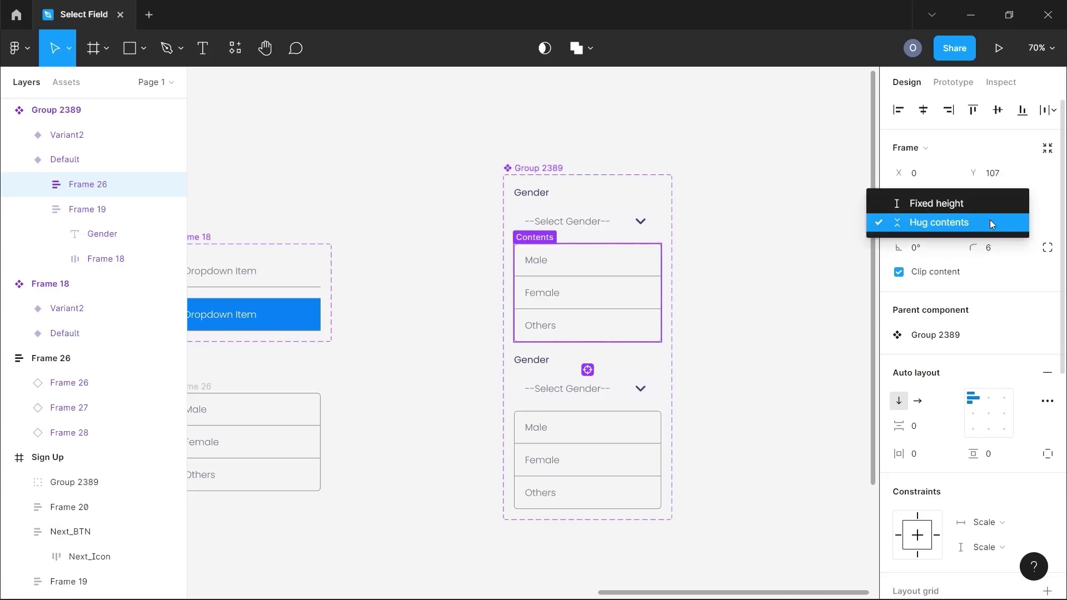
pyautogui.click(915, 204)
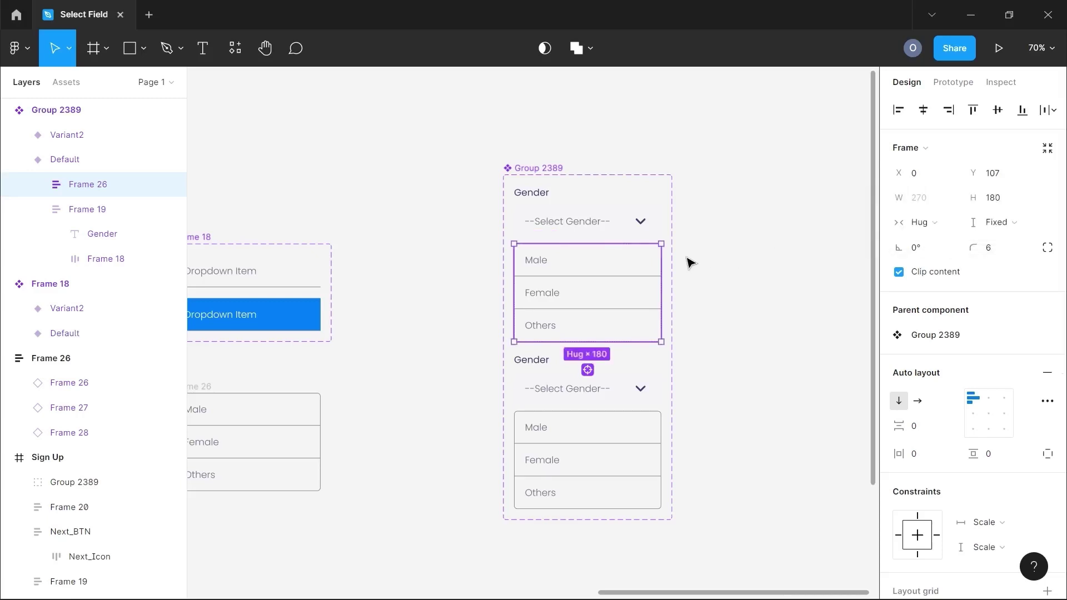
pyautogui.click(996, 204)
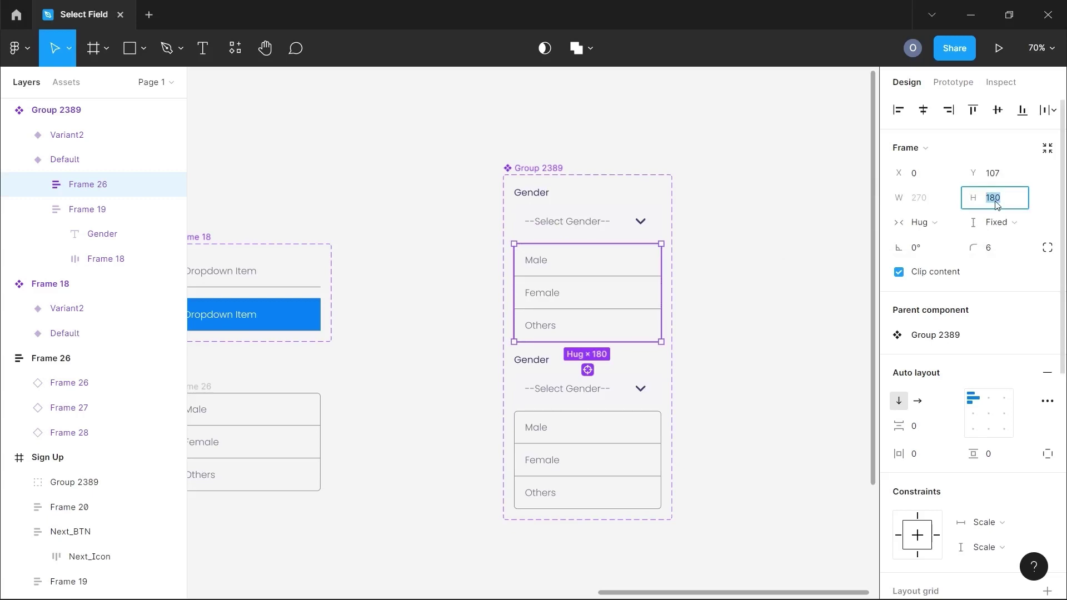
pyautogui.write('0')
pyautogui.press('Return')
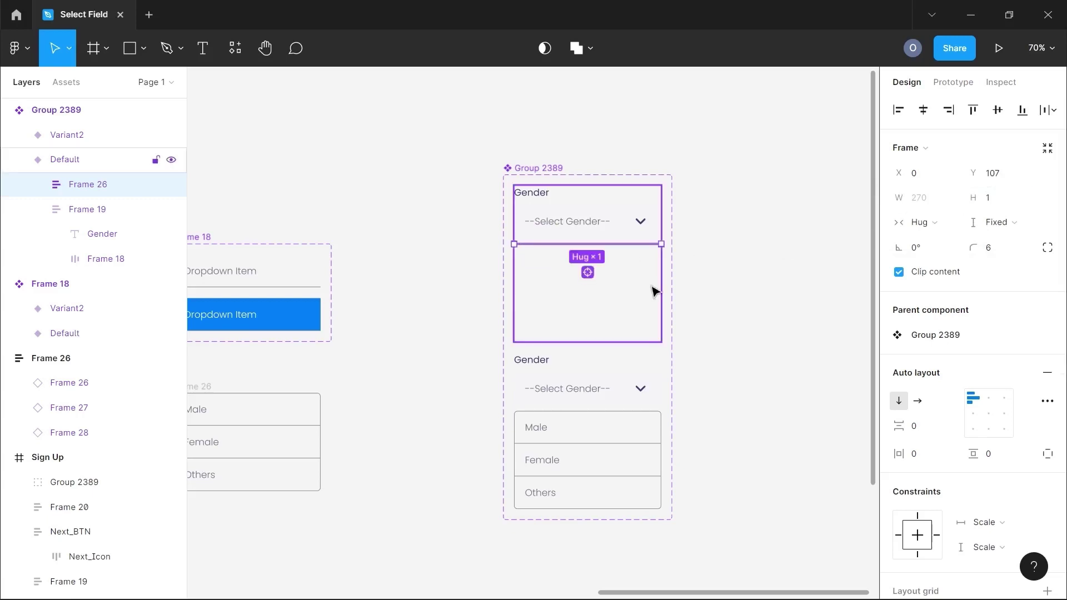
# Step: Set the layer opacity of the collapsed options list in the Default variant to 0%
pyautogui.scroll(-3, 941, 346)
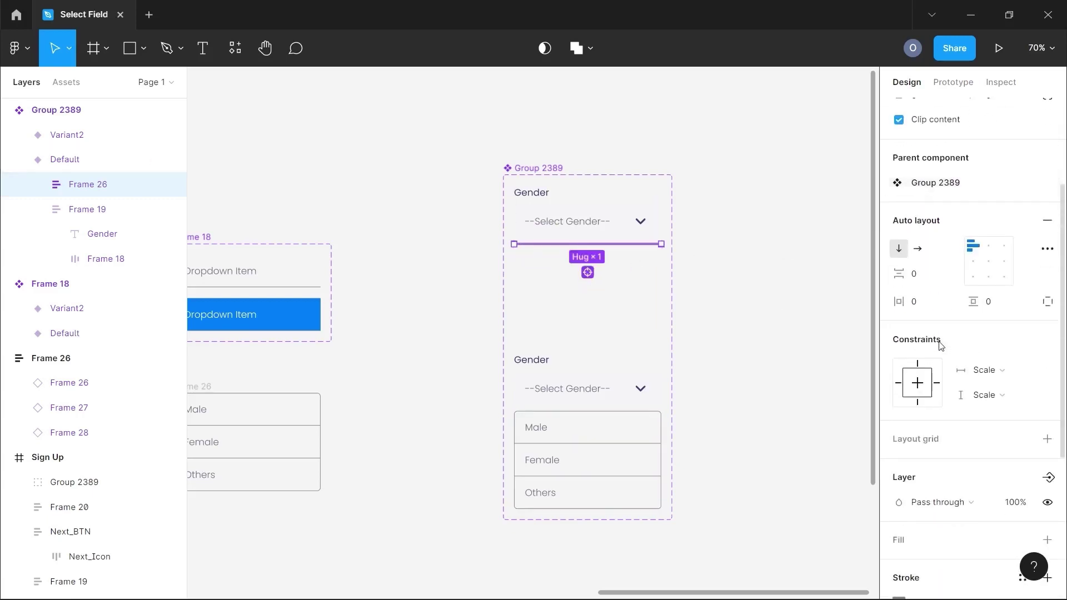
pyautogui.scroll(-2, 977, 459)
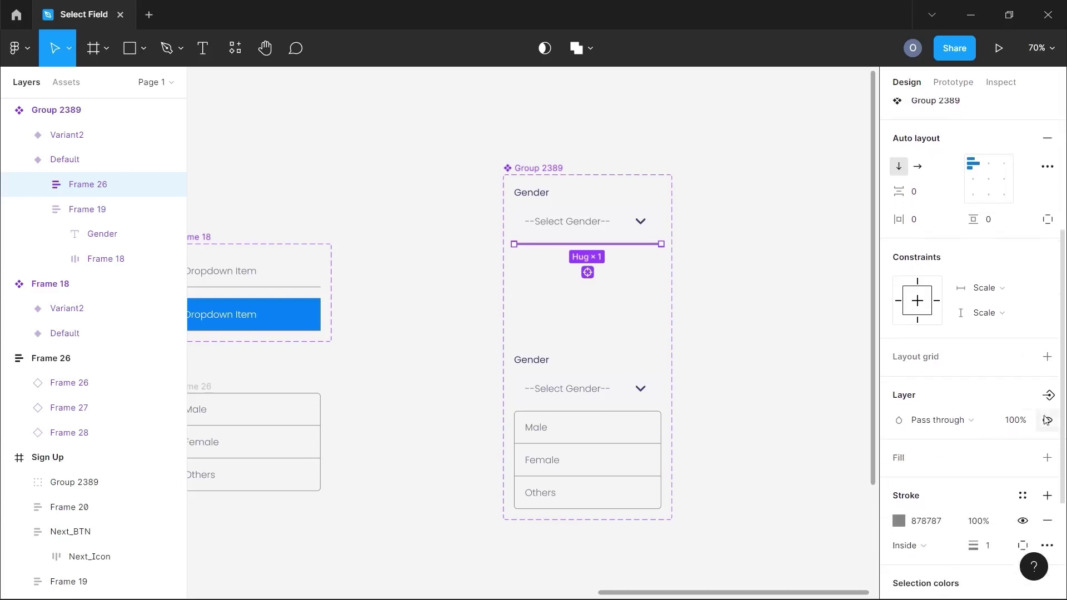
pyautogui.click(1013, 427)
pyautogui.write('0')
pyautogui.press('Return')
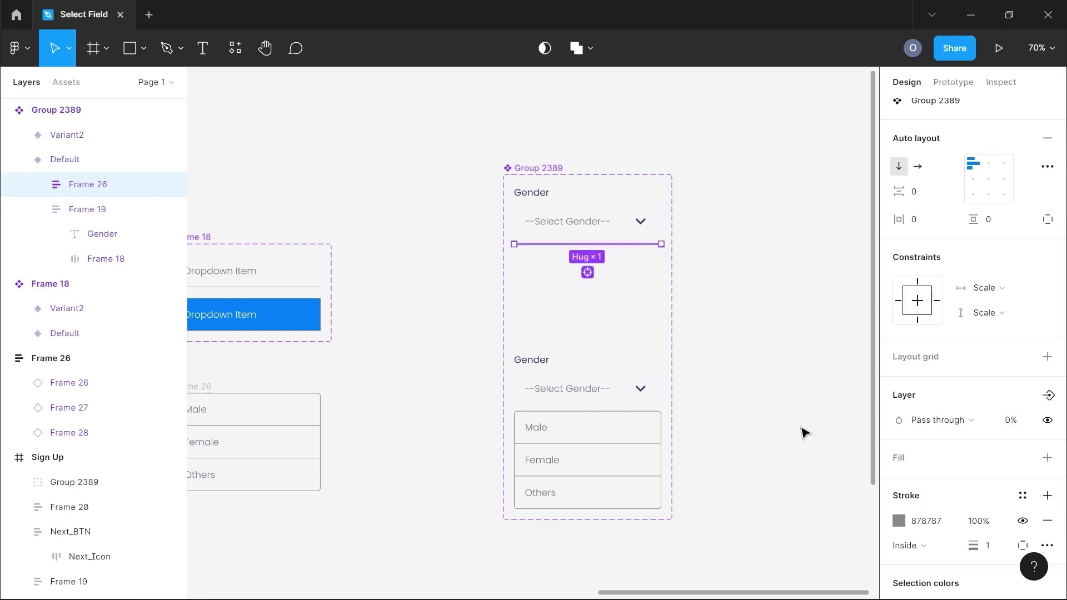
pyautogui.click(732, 313)
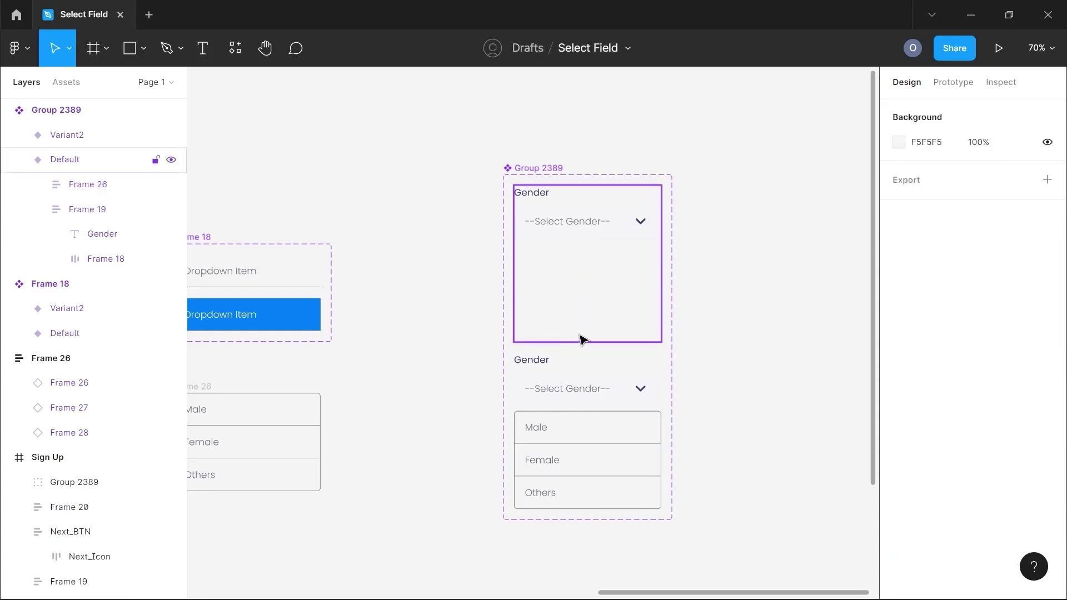
pyautogui.click(579, 280)
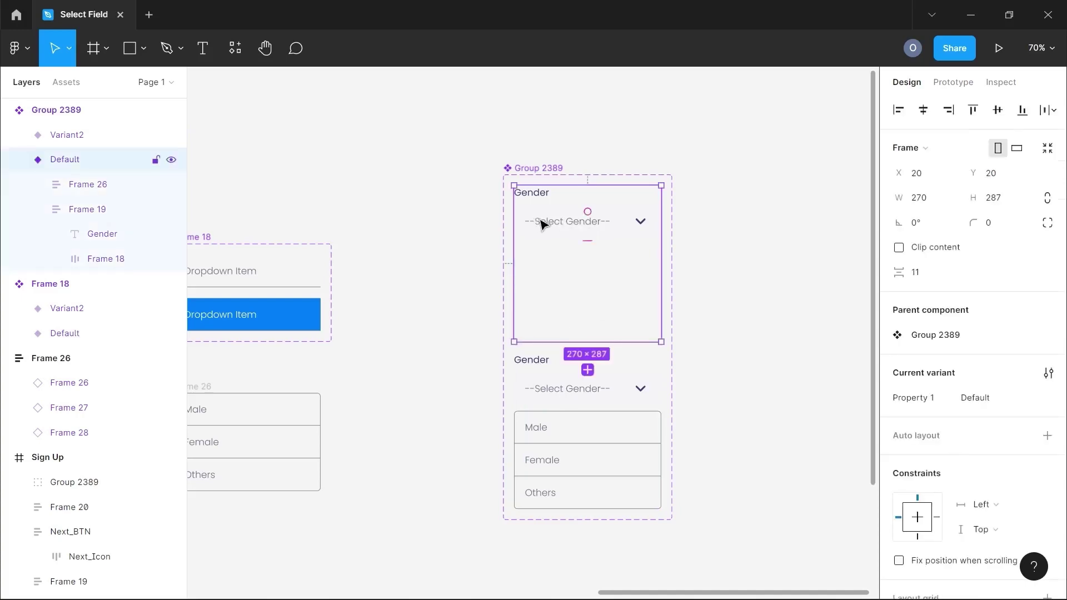
pyautogui.doubleClick(557, 225)
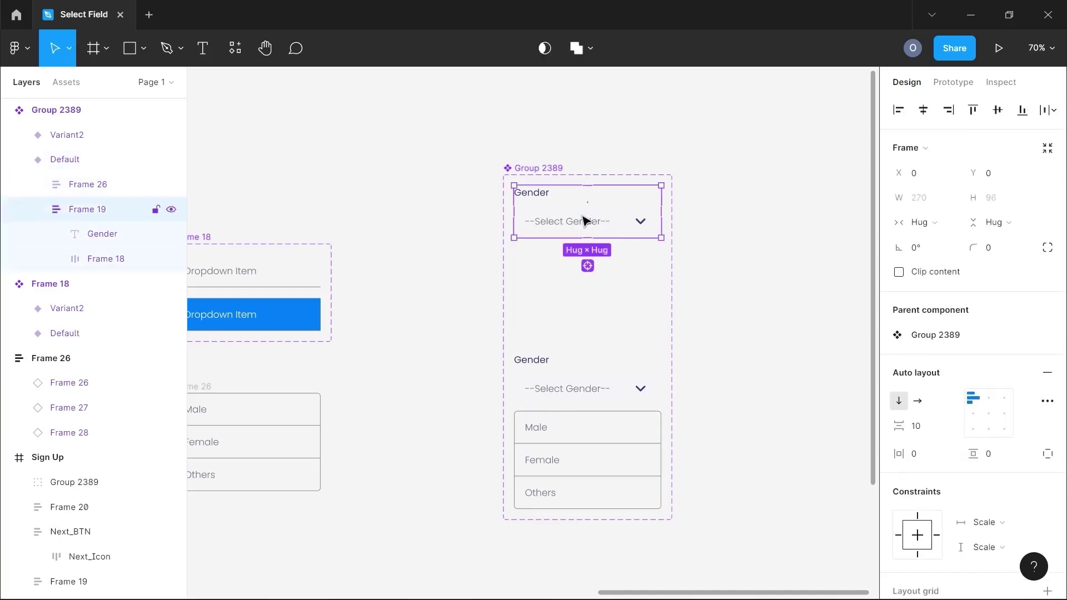
pyautogui.click(567, 411)
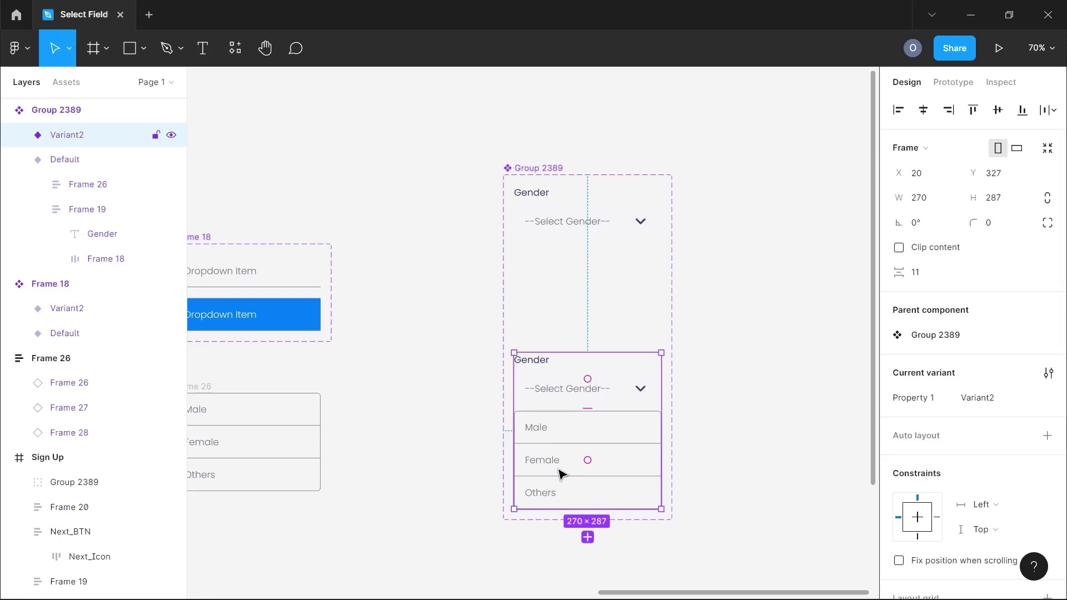
# Step: Add a third variant to the Gender component, based on the collapsed Default variant
pyautogui.click(600, 286)
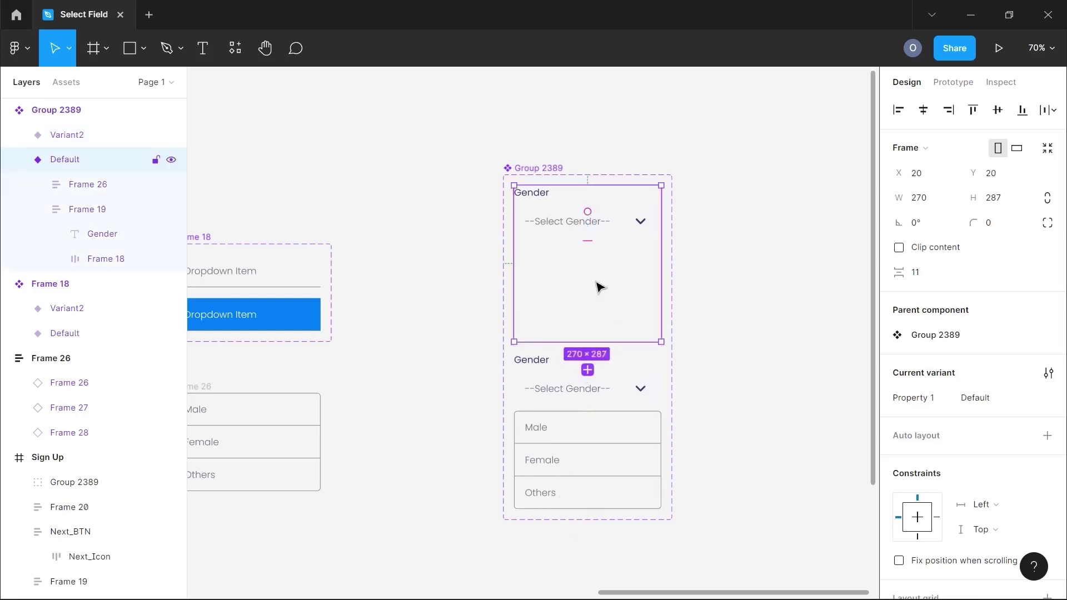
pyautogui.click(587, 369)
pyautogui.scroll(-5, 589, 428)
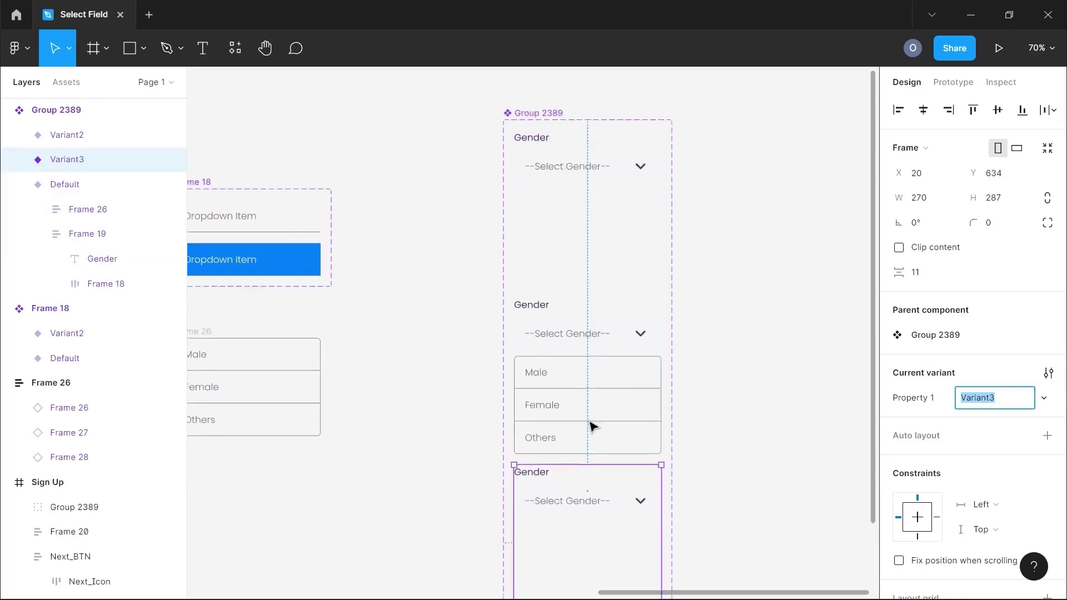
# Step: Replace the --Select Gender-- placeholder text in Variant3 with Male
pyautogui.scroll(3, 584, 417)
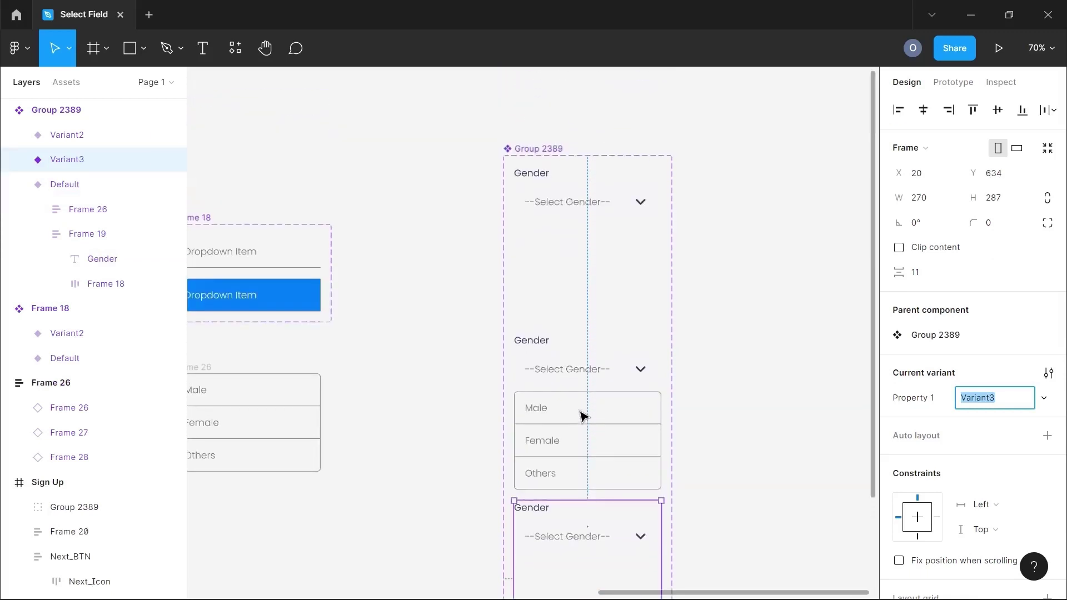
pyautogui.scroll(-2, 599, 428)
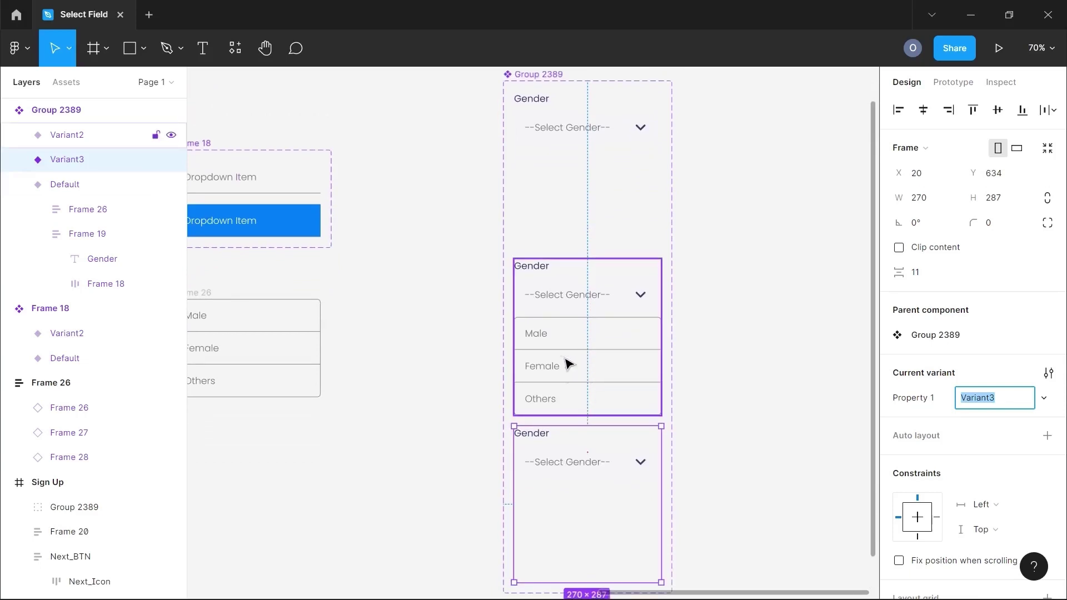
pyautogui.doubleClick(561, 465)
pyautogui.doubleClick(560, 463)
pyautogui.doubleClick(559, 462)
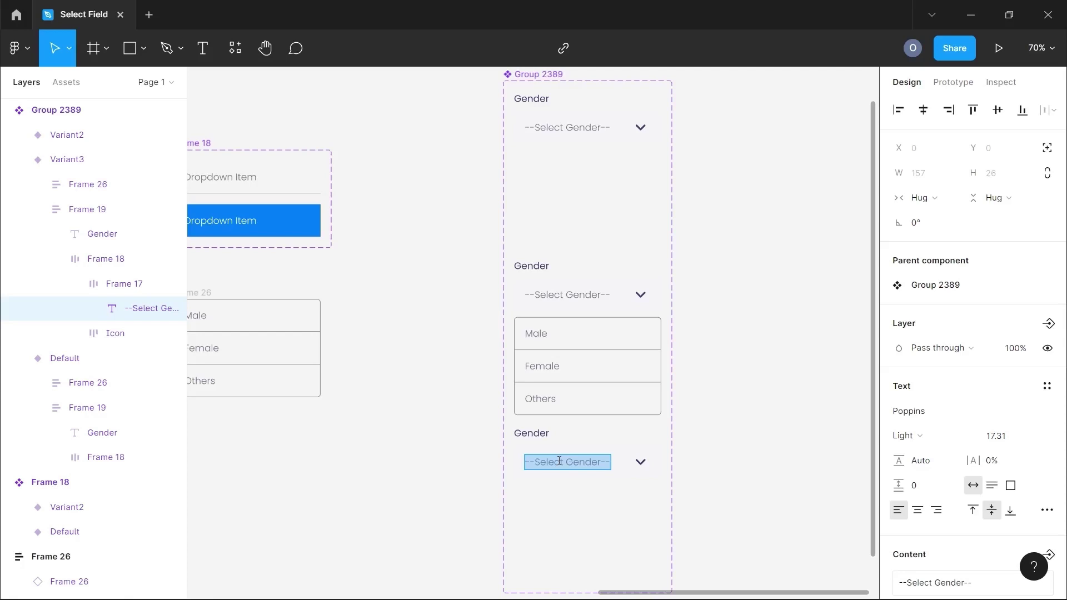
pyautogui.write('Male')
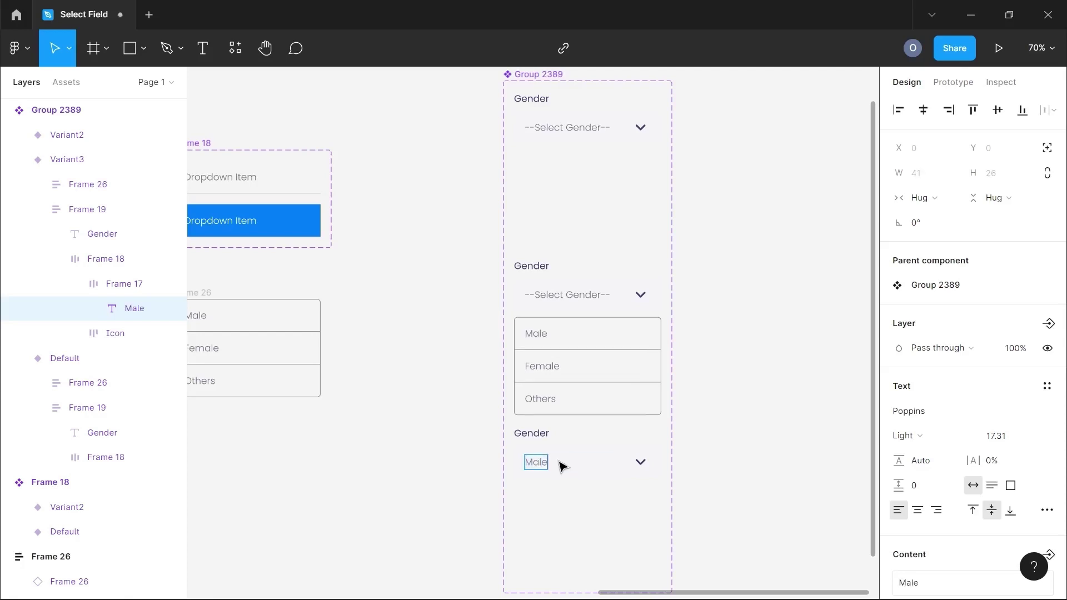
pyautogui.press('Escape')
pyautogui.click(701, 417)
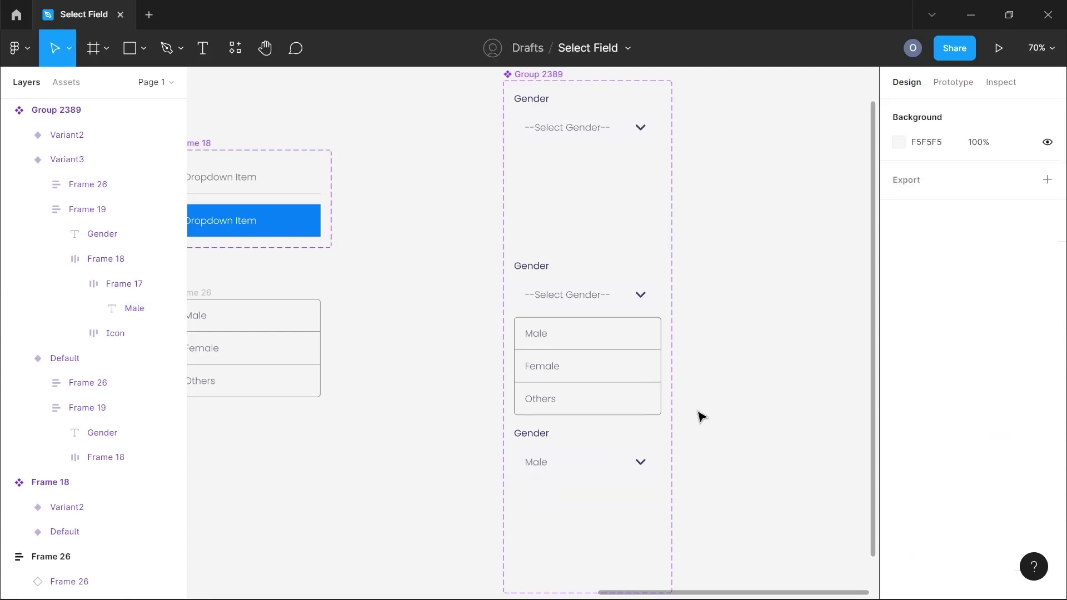
# Step: Add an on-click interaction to the Male option in Variant2 that changes the component to Variant3 instantly
pyautogui.scroll(-2, 701, 417)
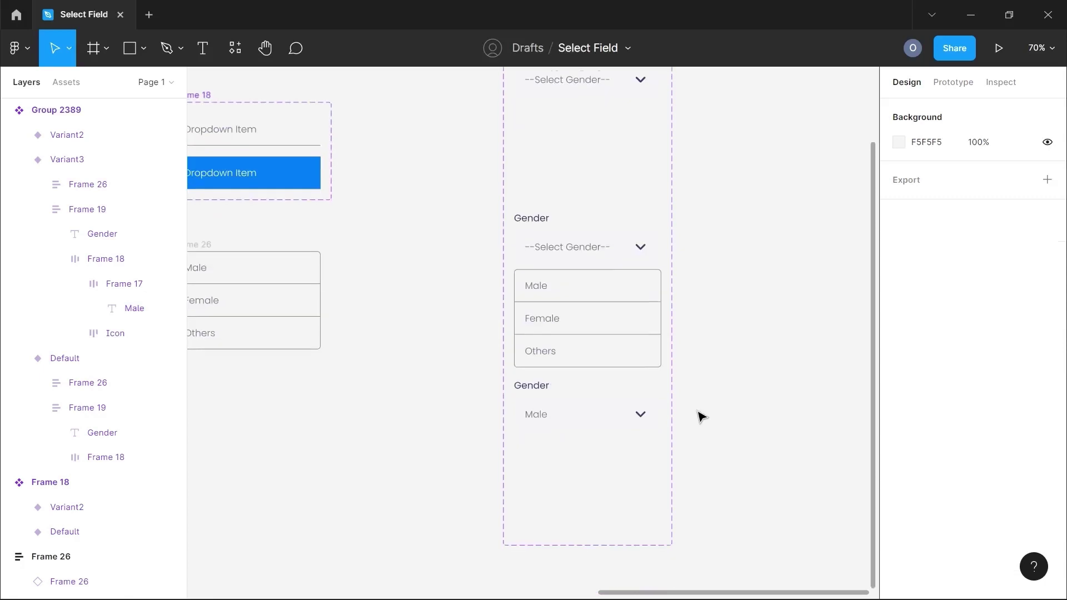
pyautogui.click(606, 424)
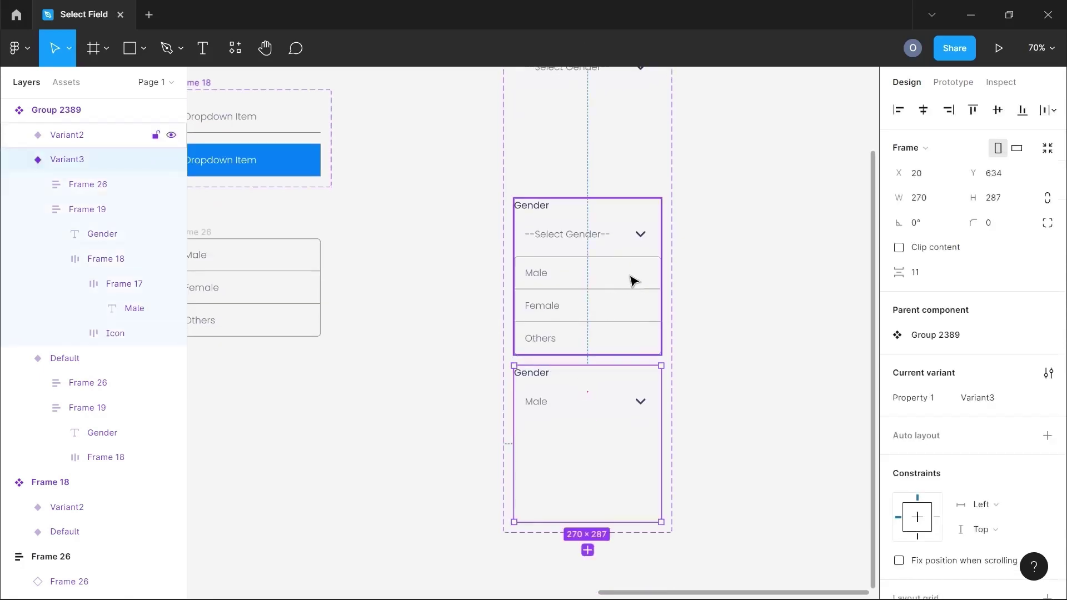
pyautogui.click(632, 280)
pyautogui.doubleClick(628, 279)
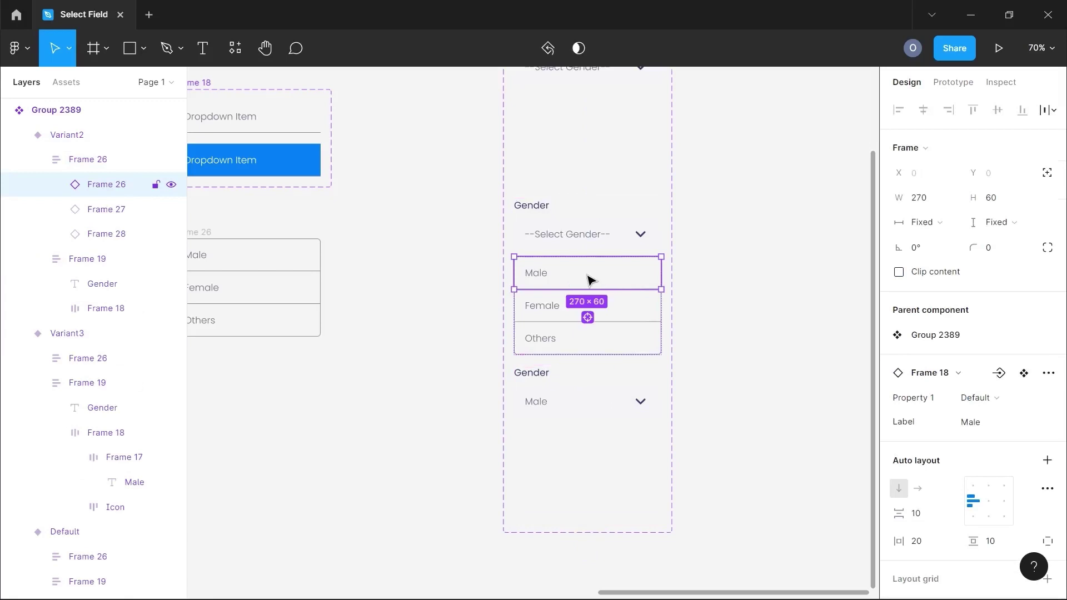
pyautogui.click(943, 86)
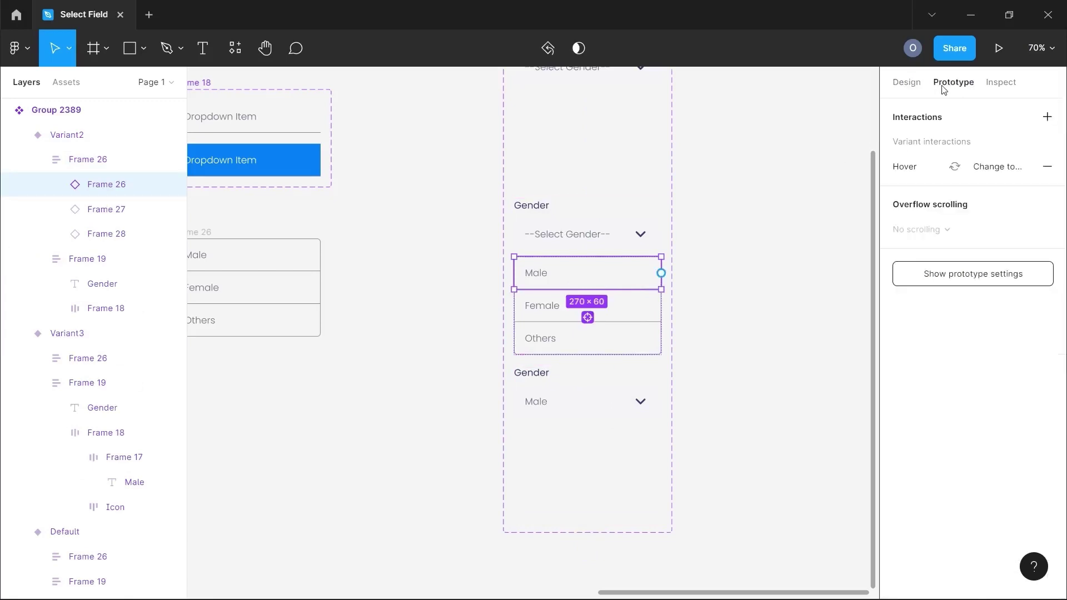
pyautogui.moveTo(661, 273); pyautogui.dragTo(554, 401)
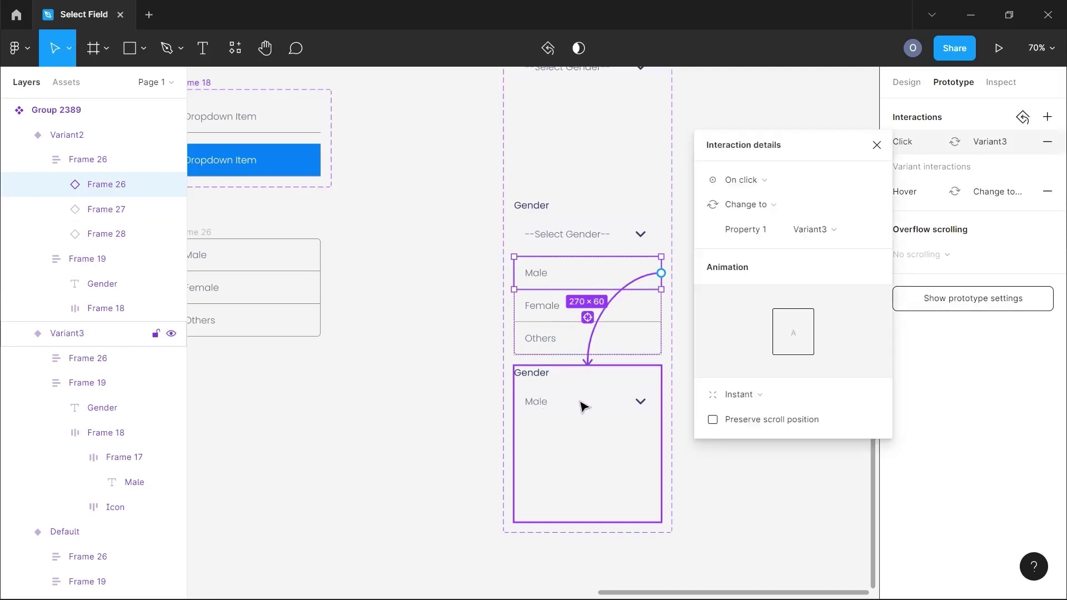
pyautogui.click(598, 405)
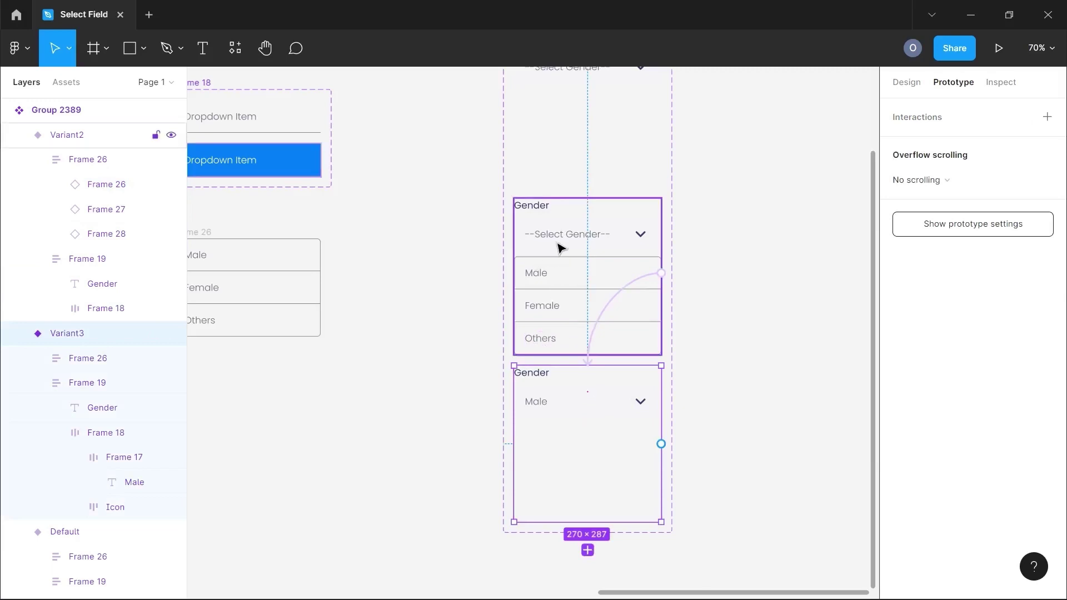
# Step: Add another variant to the Gender component, based on the expanded Variant2
pyautogui.click(569, 257)
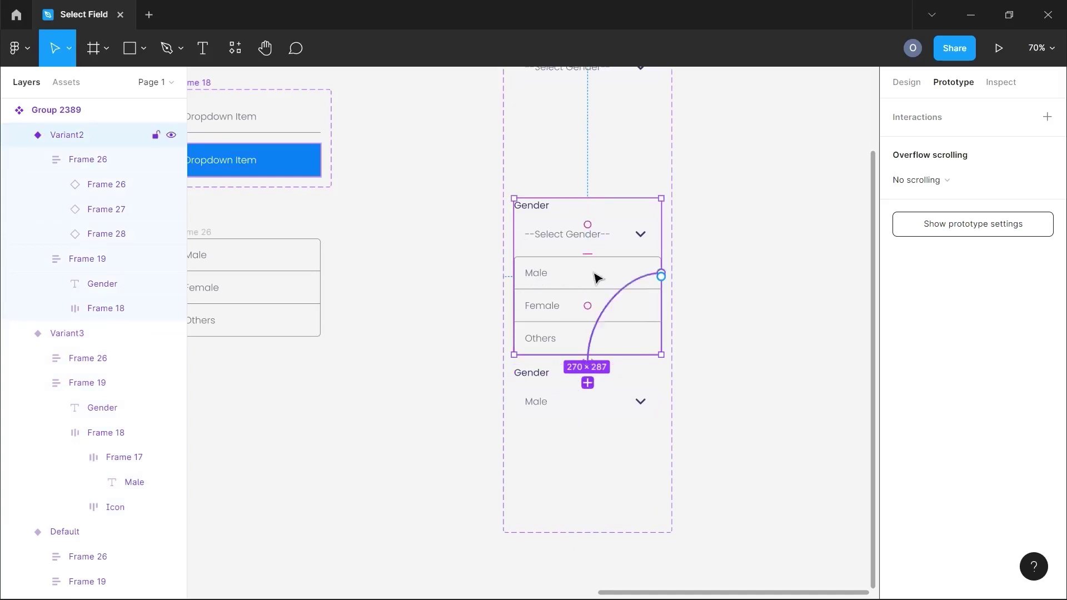
pyautogui.click(907, 83)
pyautogui.click(588, 383)
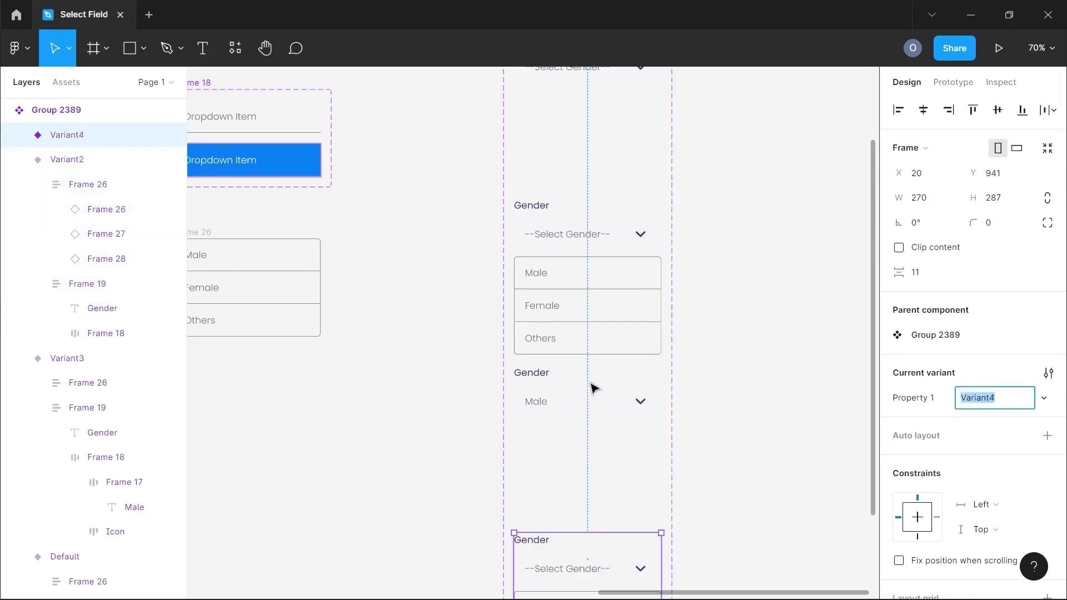
pyautogui.scroll(-3, 579, 424)
pyautogui.scroll(-2, 579, 426)
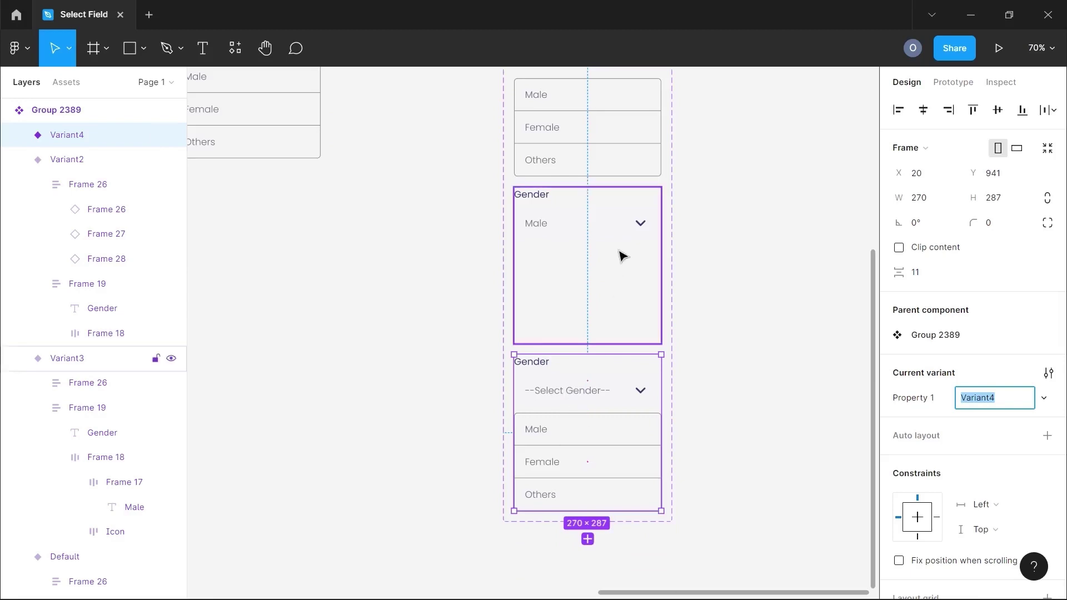
# Step: Replace the --Select Gender-- placeholder text in the expanded Variant4 with Male
pyautogui.click(622, 255)
pyautogui.click(640, 228)
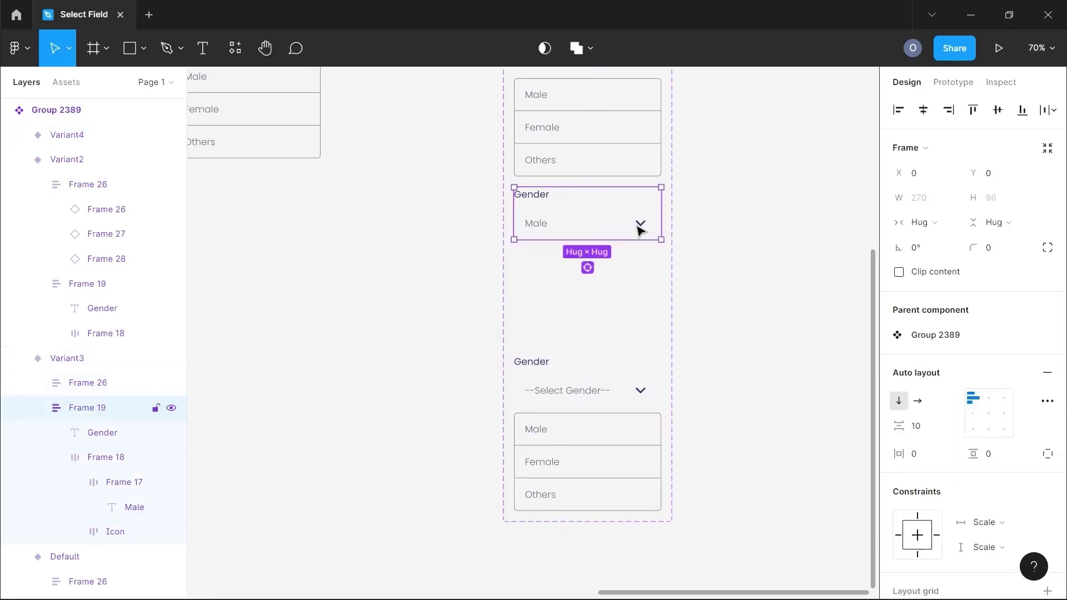
pyautogui.click(641, 228)
pyautogui.click(539, 228)
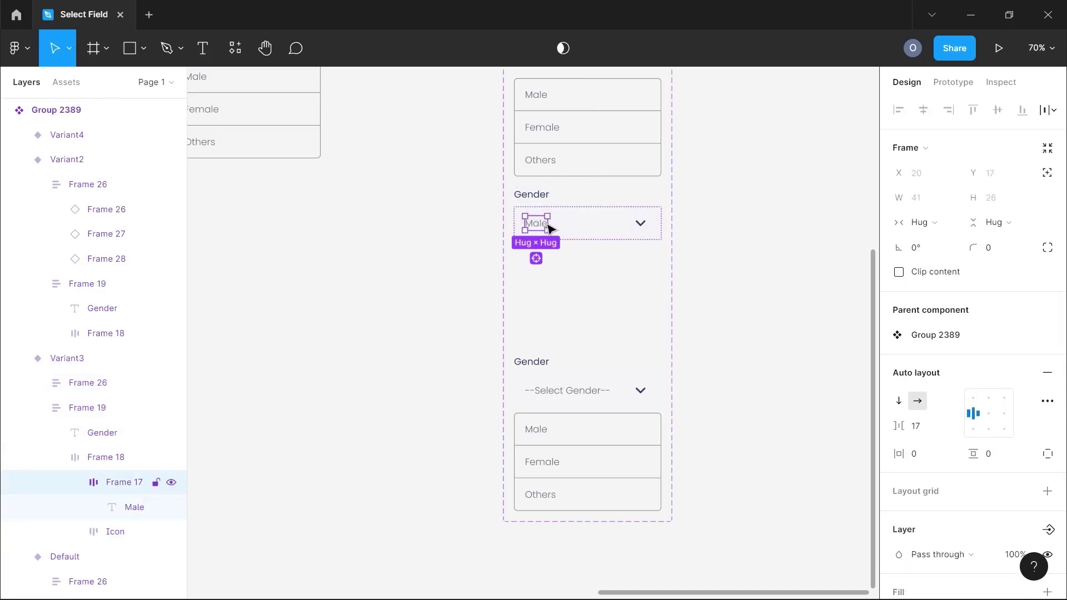
pyautogui.click(572, 392)
pyautogui.doubleClick(572, 392)
pyautogui.doubleClick(572, 392)
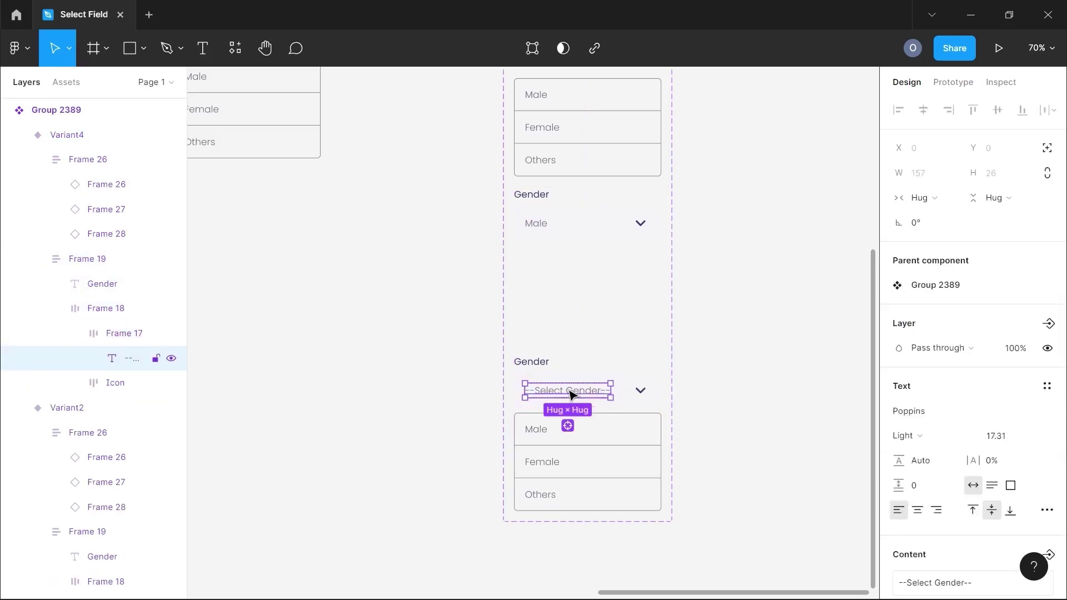
pyautogui.doubleClick(569, 390)
pyautogui.write('Male')
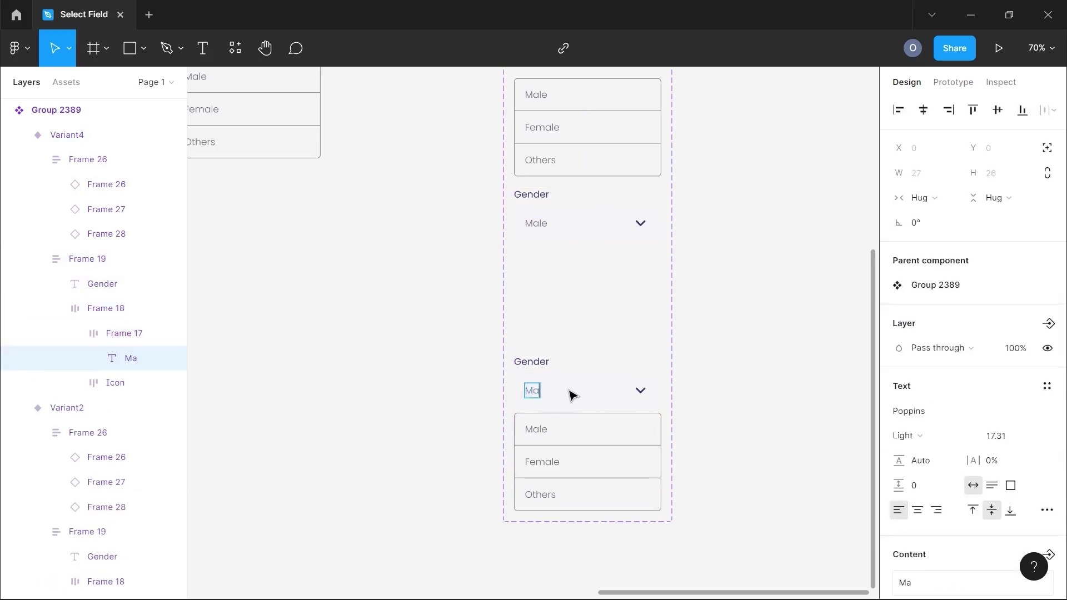
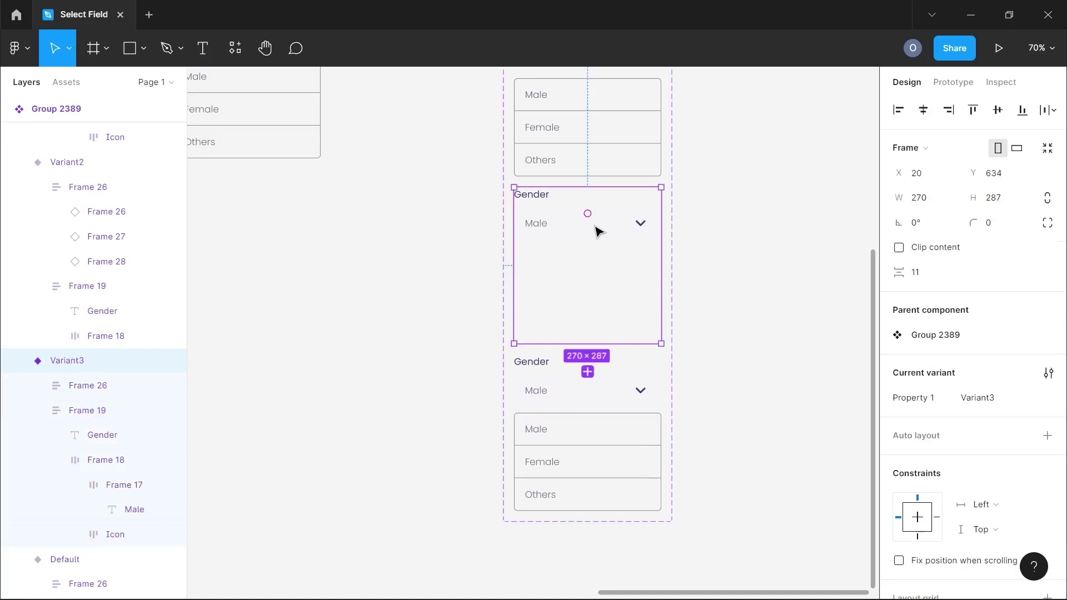
# Step: Add an on-click interaction to the Male select field in Variant3 that changes the component to Variant4 instantly
pyautogui.doubleClick(596, 231)
pyautogui.doubleClick(594, 225)
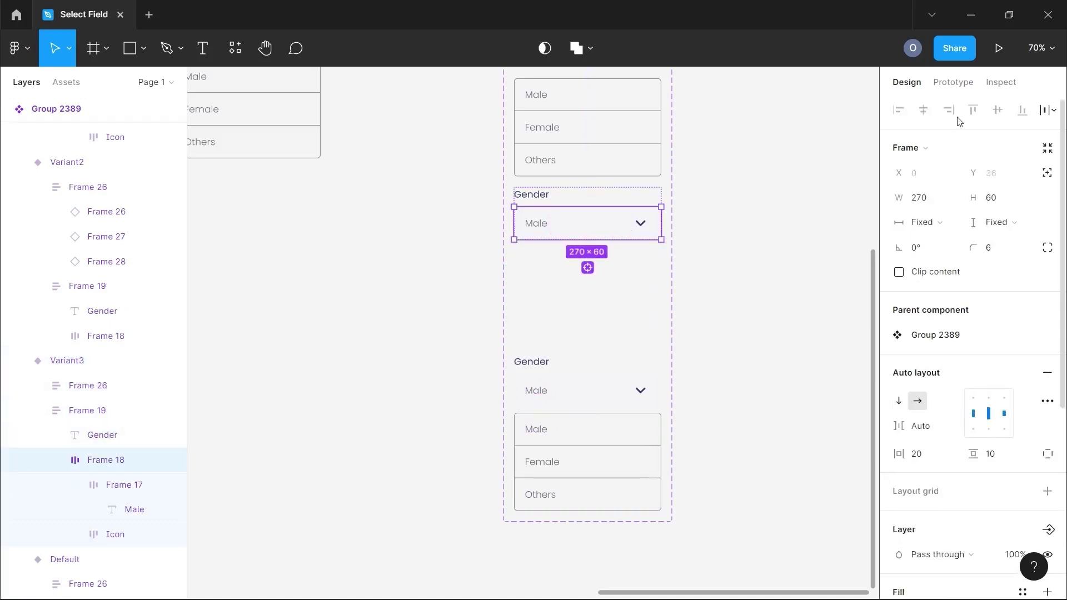
pyautogui.click(959, 84)
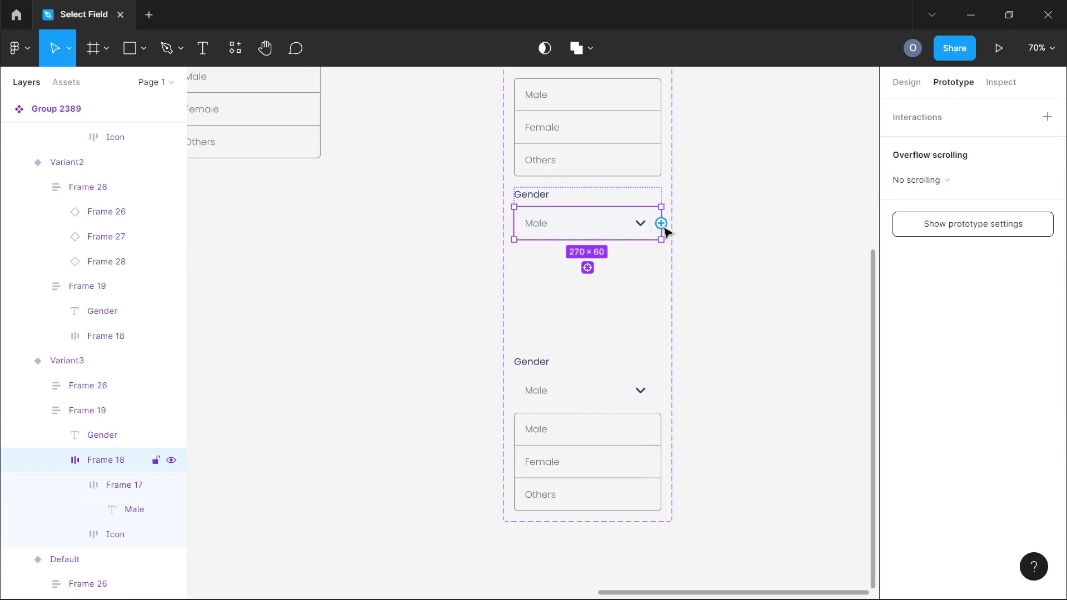
pyautogui.moveTo(662, 223); pyautogui.dragTo(555, 370)
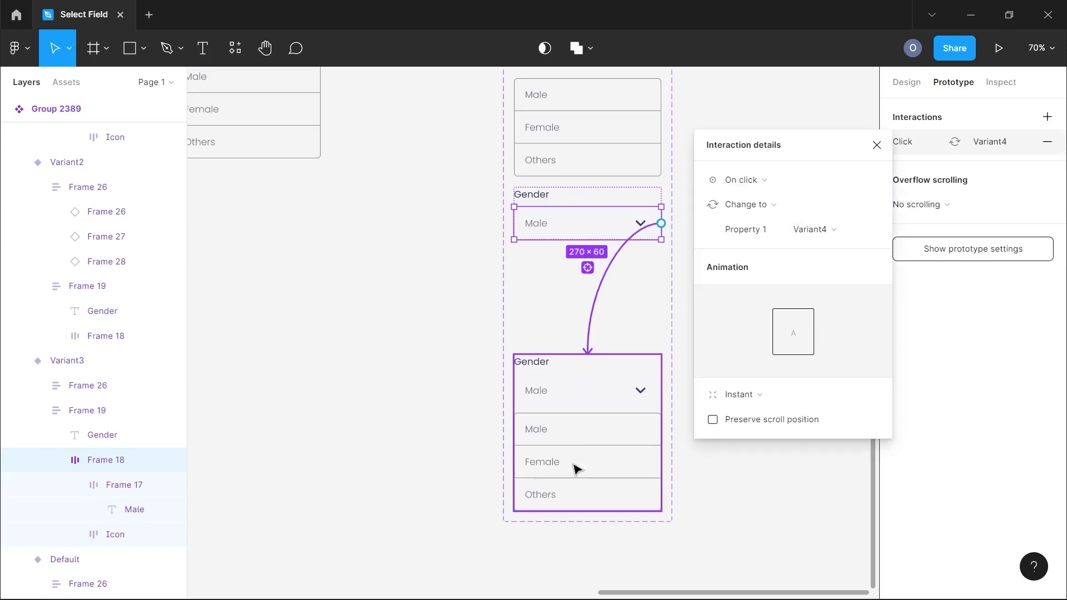
# Step: Add a variant based on the collapsed Variant3 and remove the copied click interaction from its select field
pyautogui.scroll(-5, 576, 469)
pyautogui.scroll(-2, 577, 467)
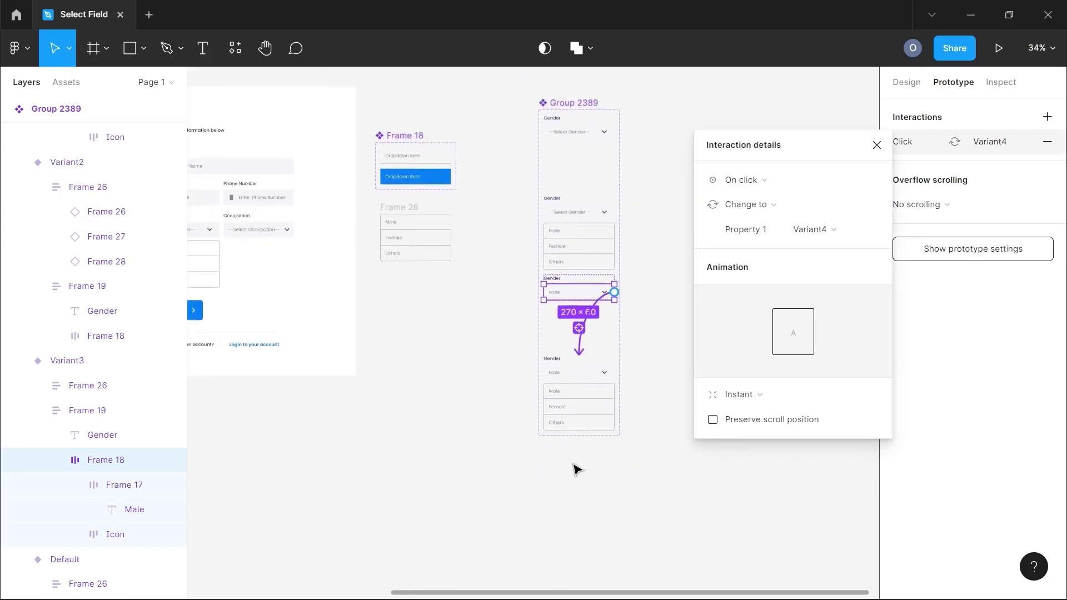
pyautogui.click(646, 342)
pyautogui.click(572, 318)
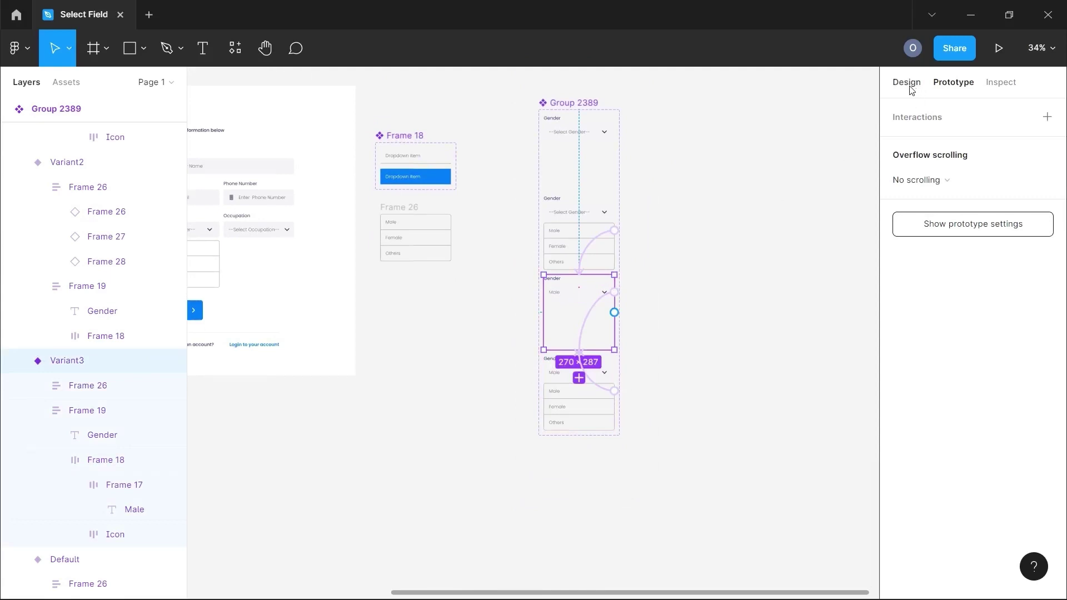
pyautogui.click(579, 378)
pyautogui.scroll(-3, 584, 479)
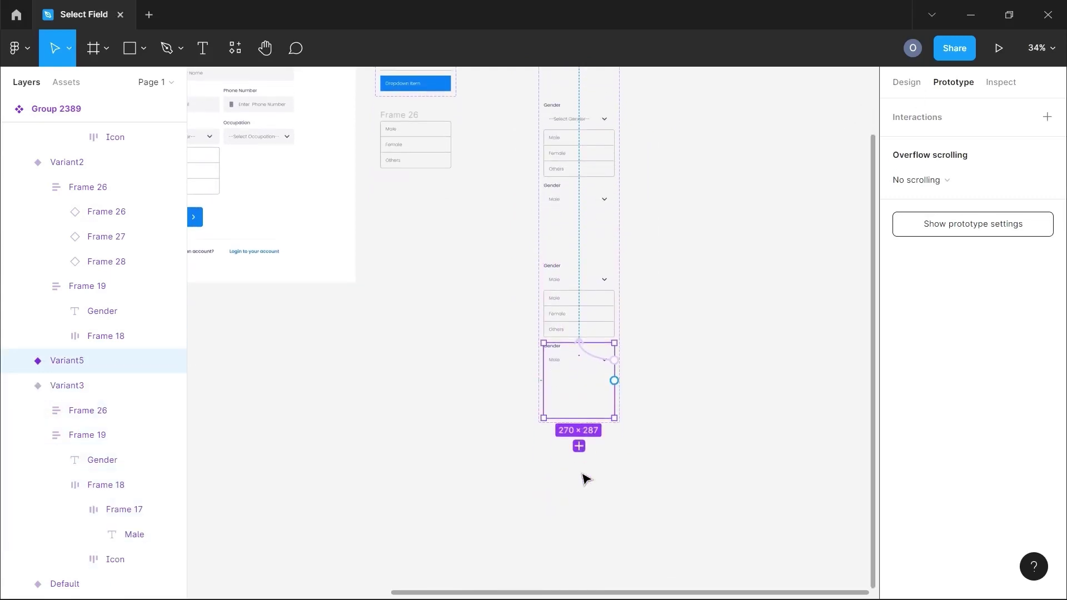
pyautogui.moveTo(602, 363); pyautogui.dragTo(602, 362)
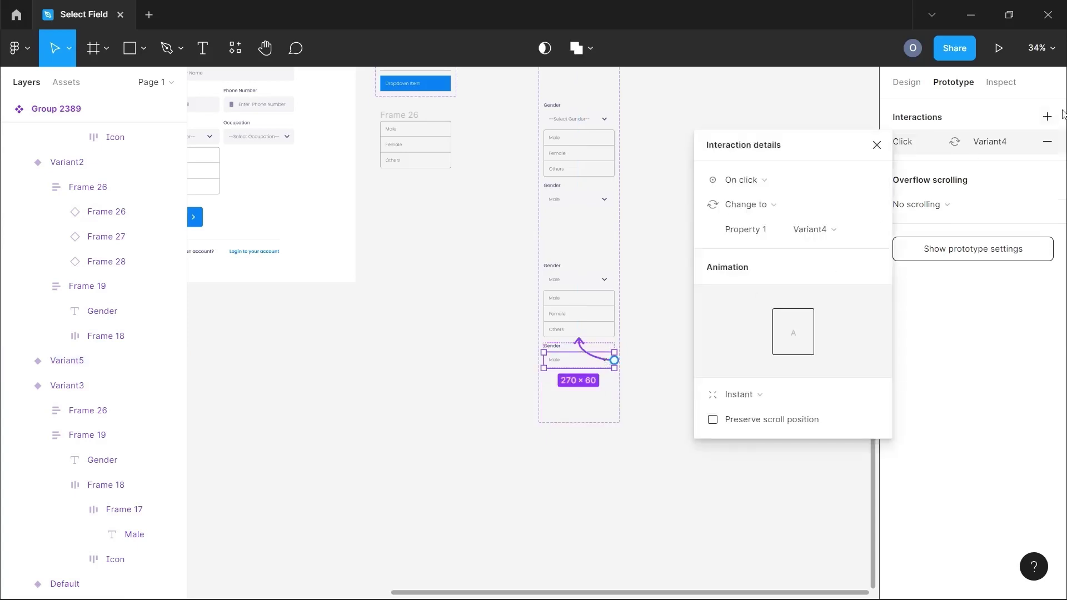
pyautogui.click(1047, 142)
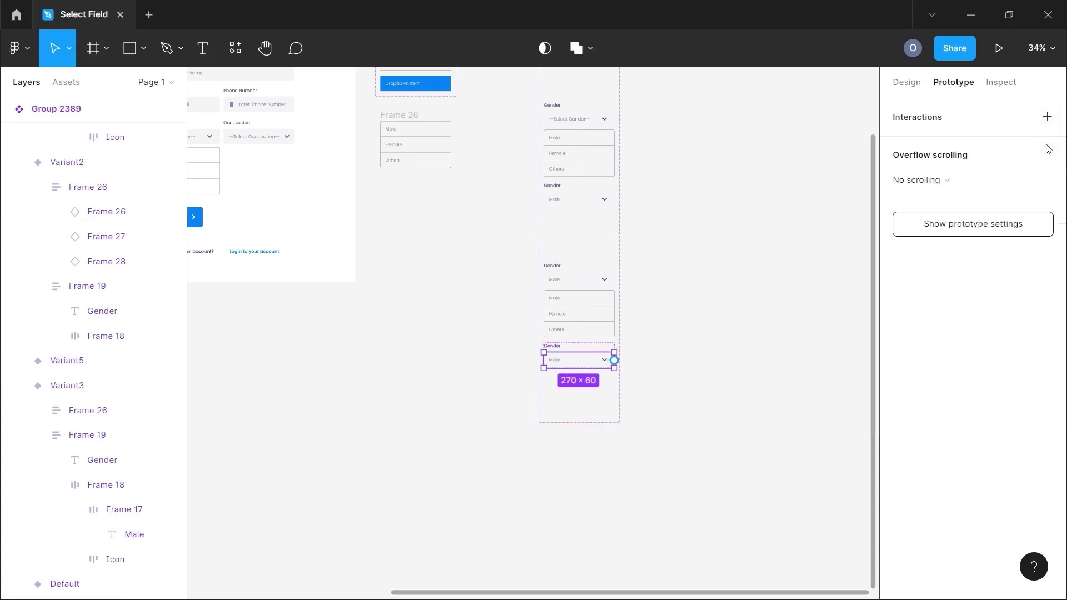
# Step: Add another expanded variant to the Gender component, based on Variant4
pyautogui.click(575, 311)
pyautogui.scroll(5, 575, 311)
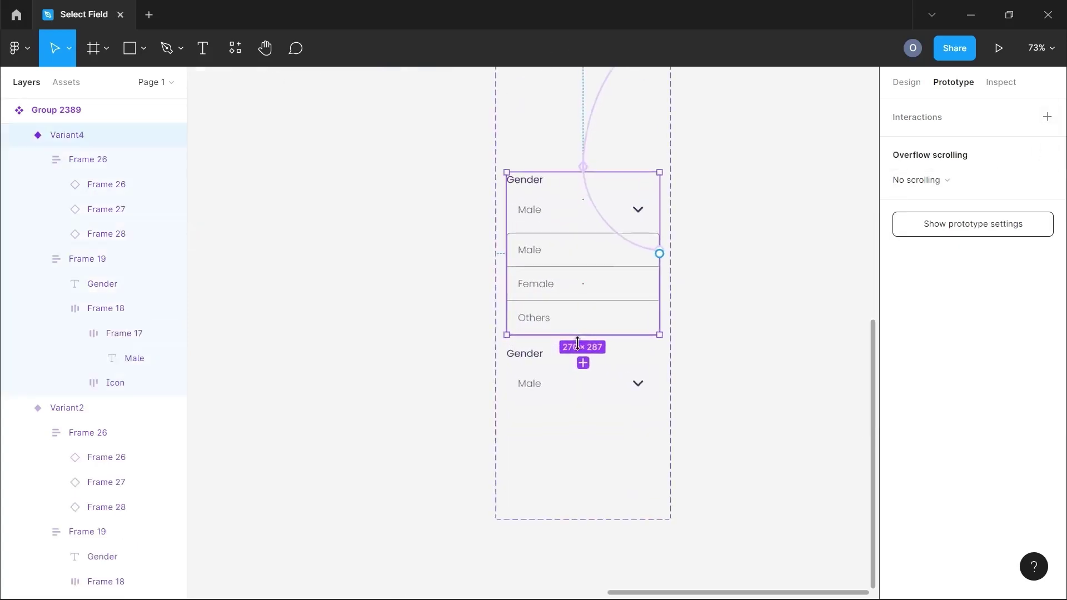
pyautogui.click(583, 363)
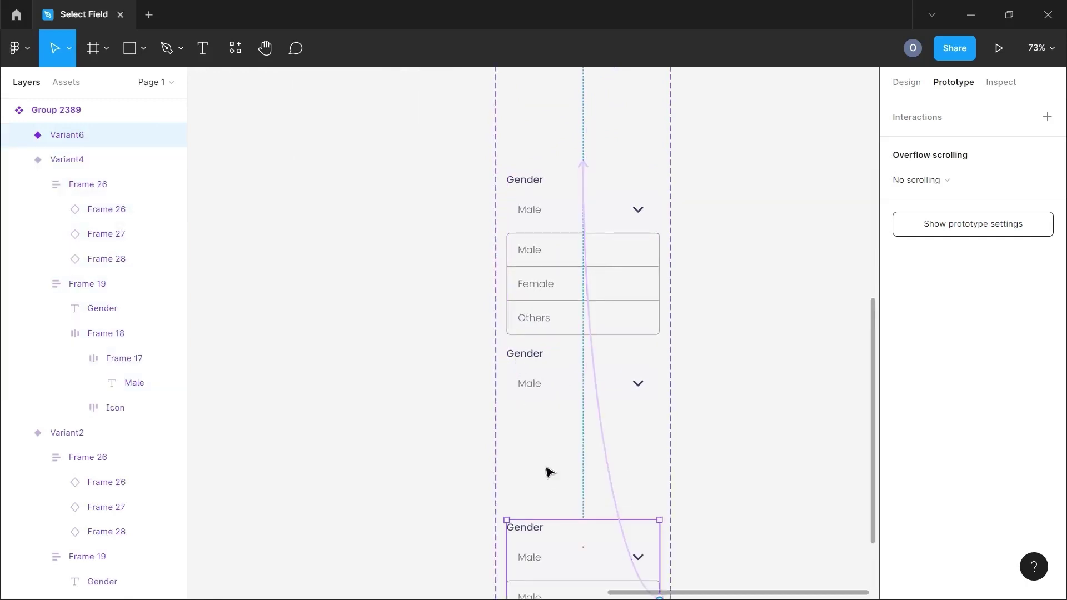
# Step: Replace the Male text in the select field of the collapsed Variant5 with Female
pyautogui.click(531, 387)
pyautogui.doubleClick(530, 385)
pyautogui.doubleClick(529, 384)
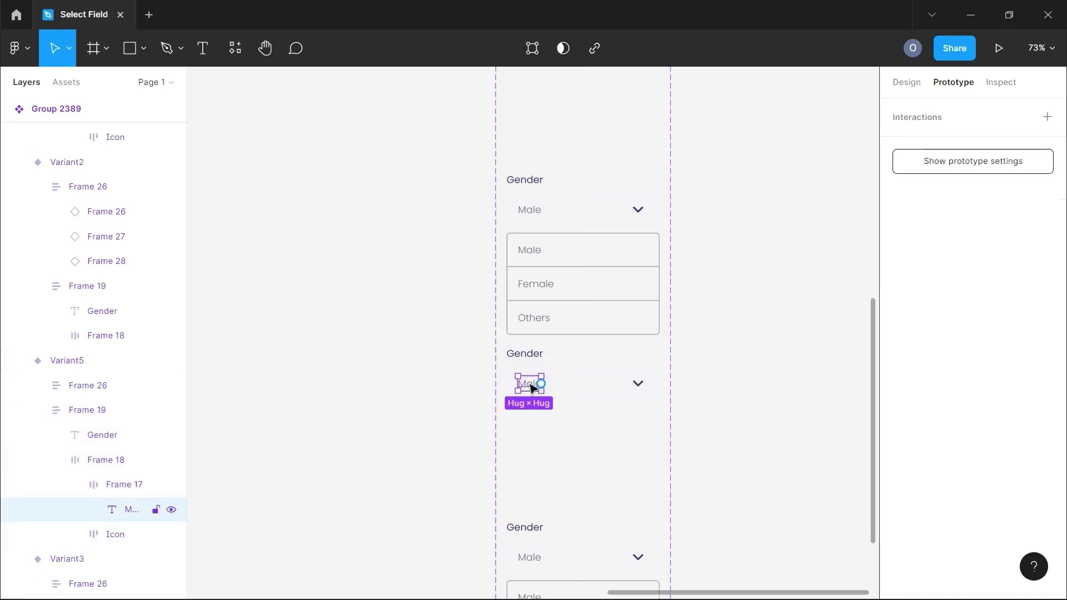
pyautogui.doubleClick(530, 384)
pyautogui.write('Female')
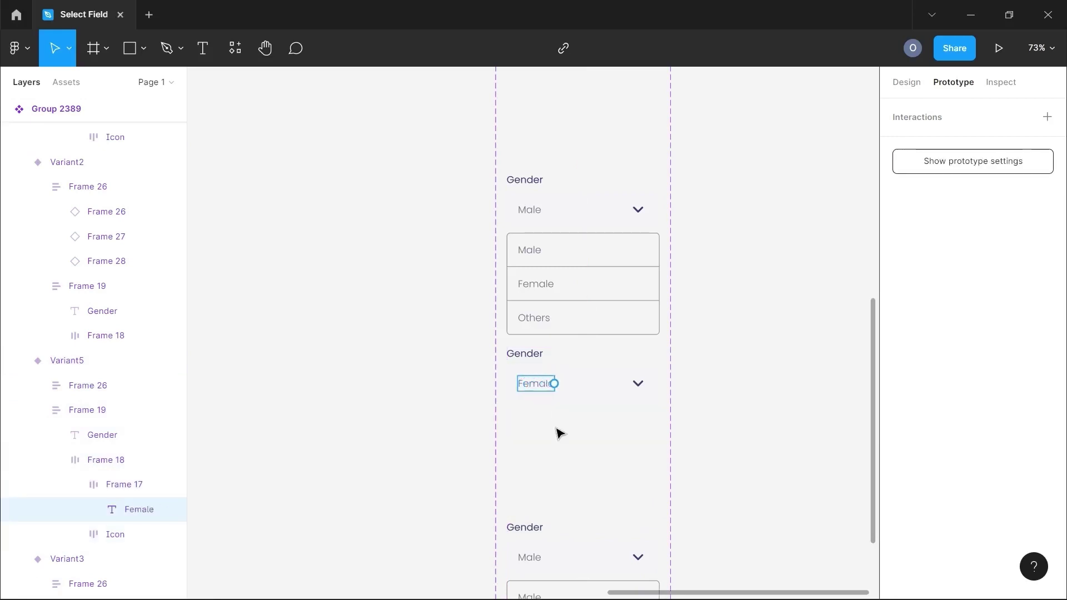
# Step: Replace the Male text in the select field of the expanded Variant6 with Female
pyautogui.scroll(-4, 560, 434)
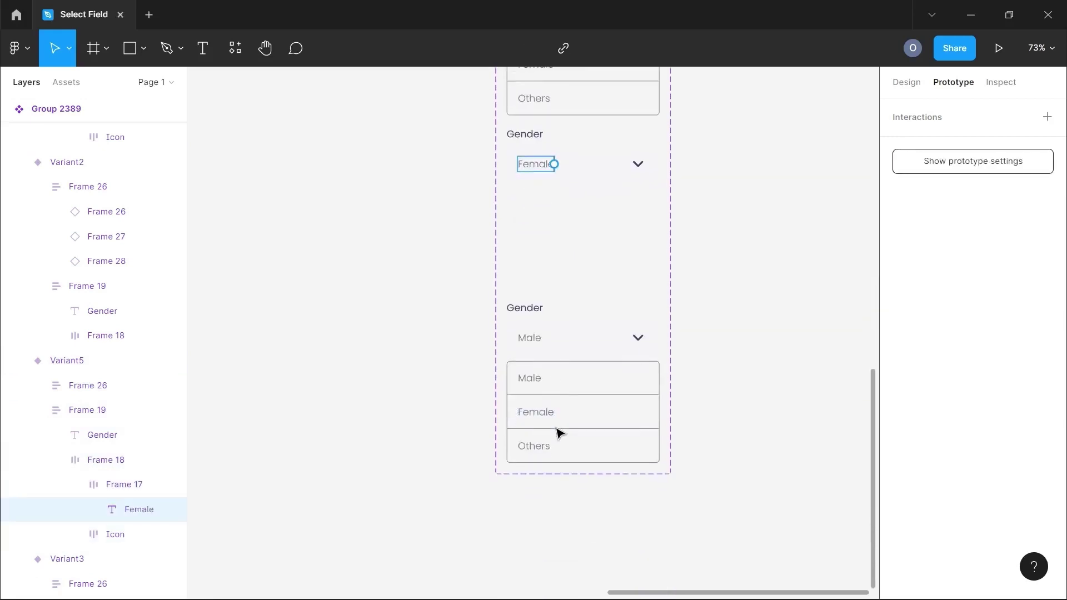
pyautogui.doubleClick(527, 340)
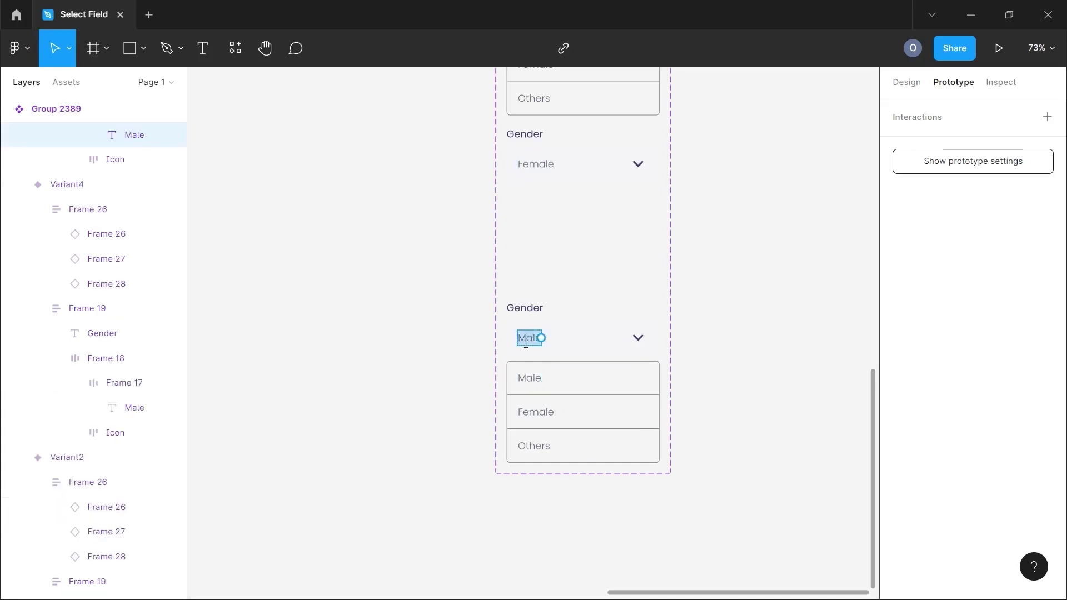
pyautogui.write('Female')
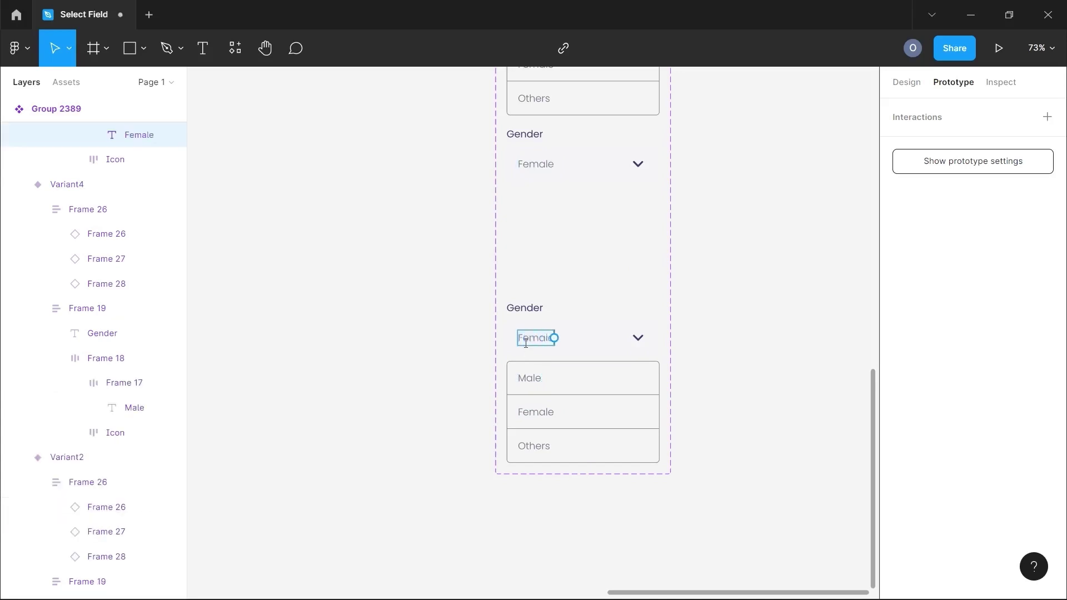
pyautogui.click(538, 165)
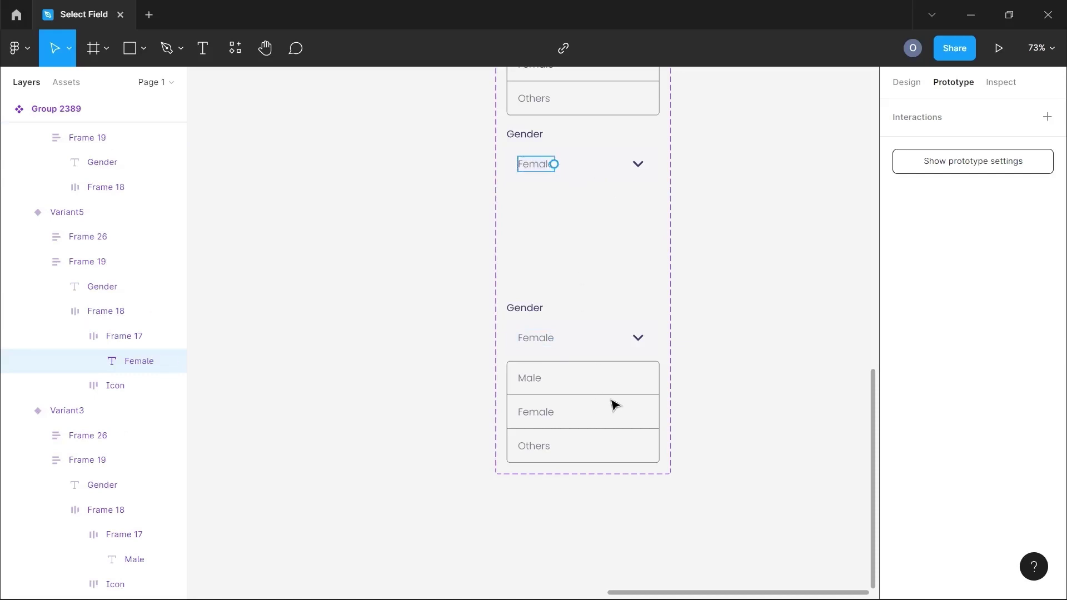
pyautogui.click(795, 293)
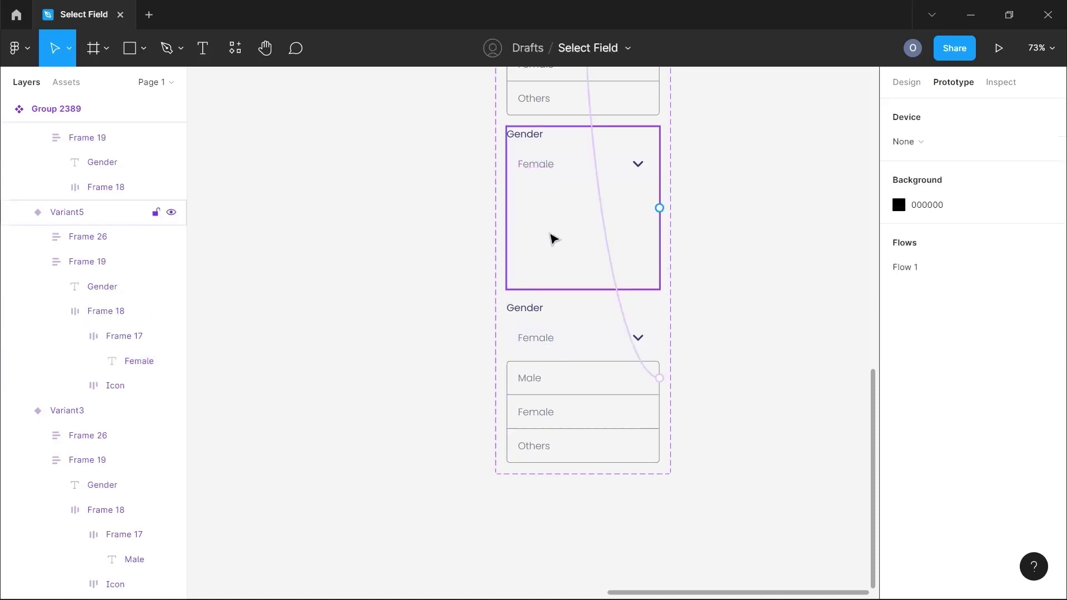
# Step: Add a variant based on the collapsed Variant5 and replace its select field text with Other
pyautogui.click(622, 251)
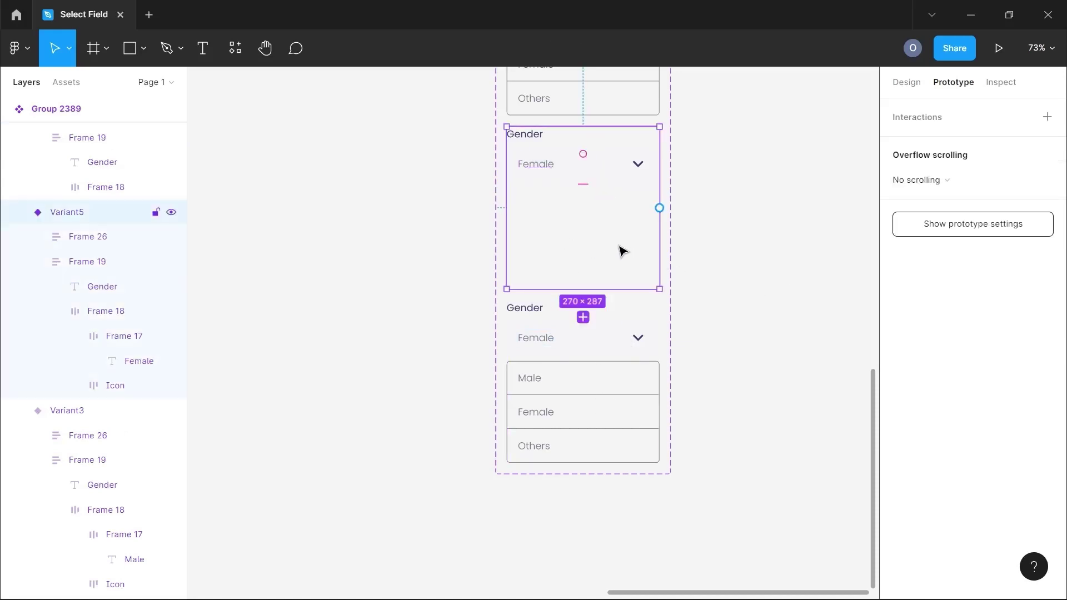
pyautogui.click(583, 318)
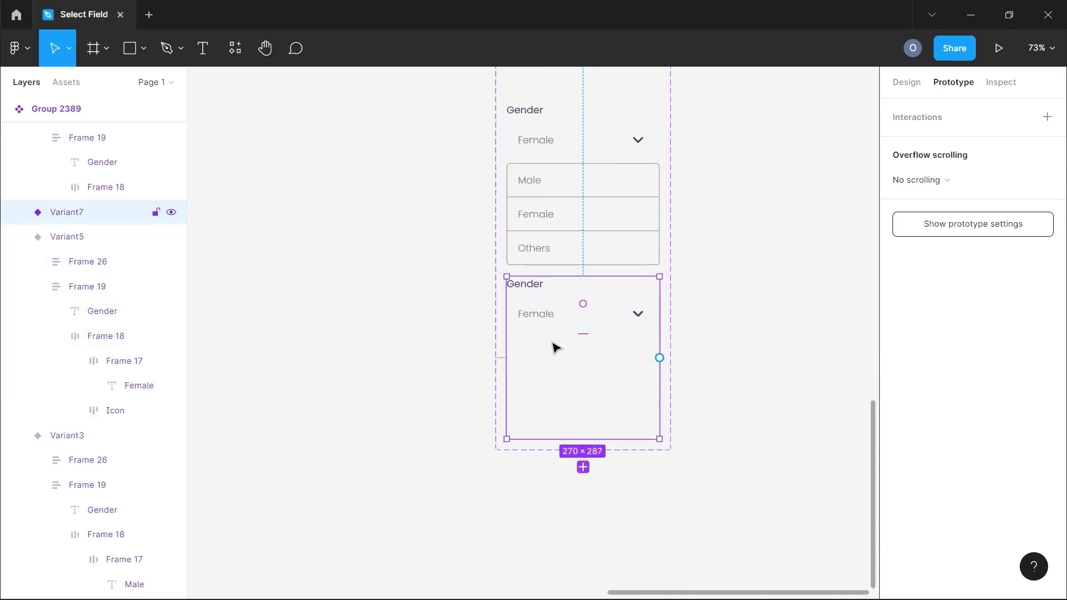
pyautogui.doubleClick(537, 315)
pyautogui.doubleClick(537, 313)
pyautogui.doubleClick(536, 312)
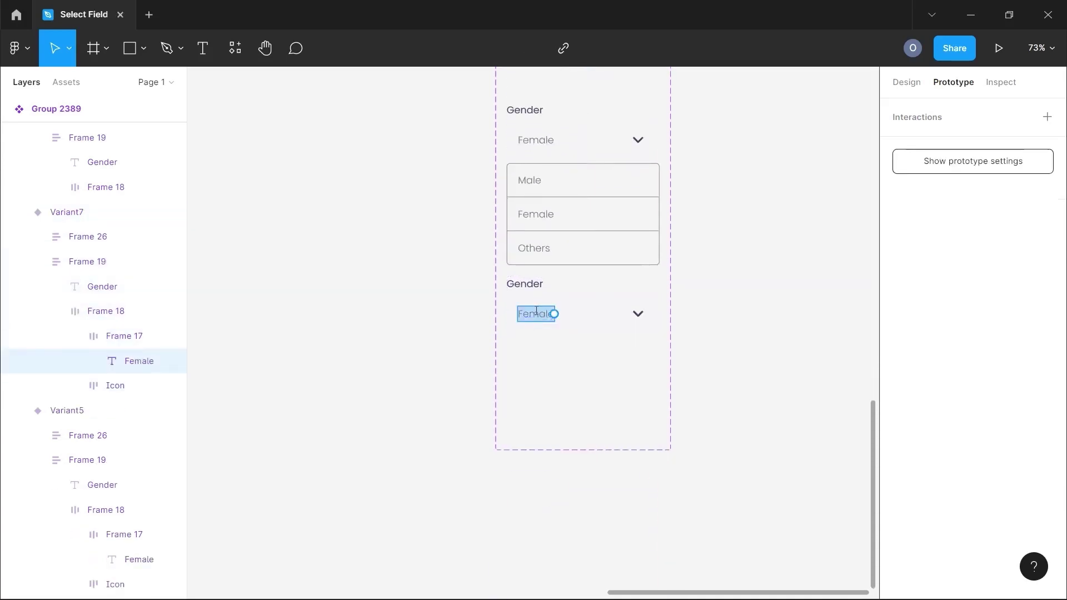
pyautogui.write('Other')
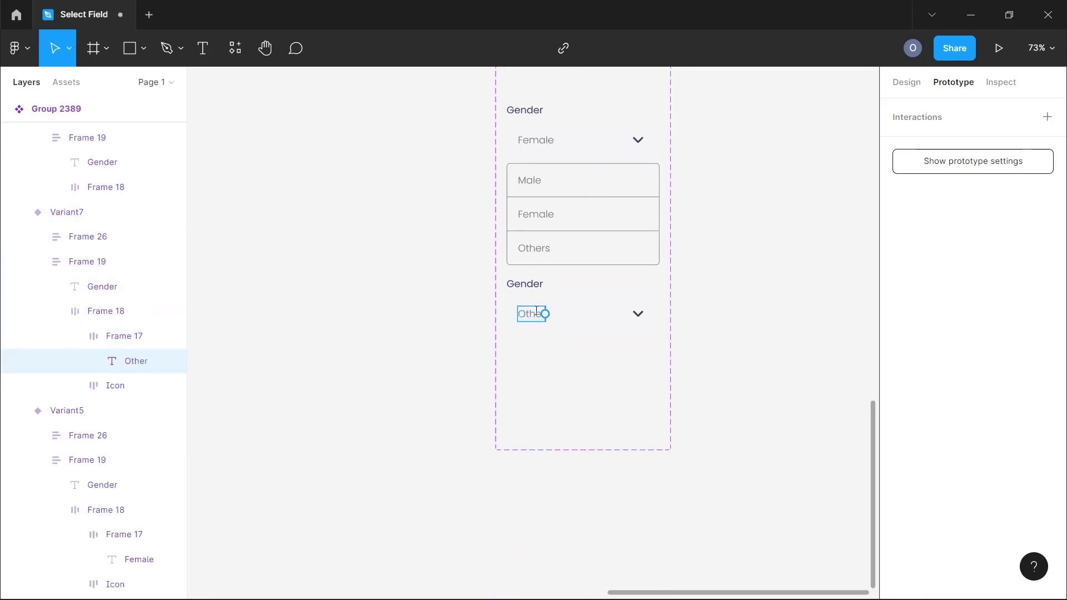
# Step: Complete the select field text of the collapsed Variant7 so that it reads Others
pyautogui.write('s')
pyautogui.press('Escape')
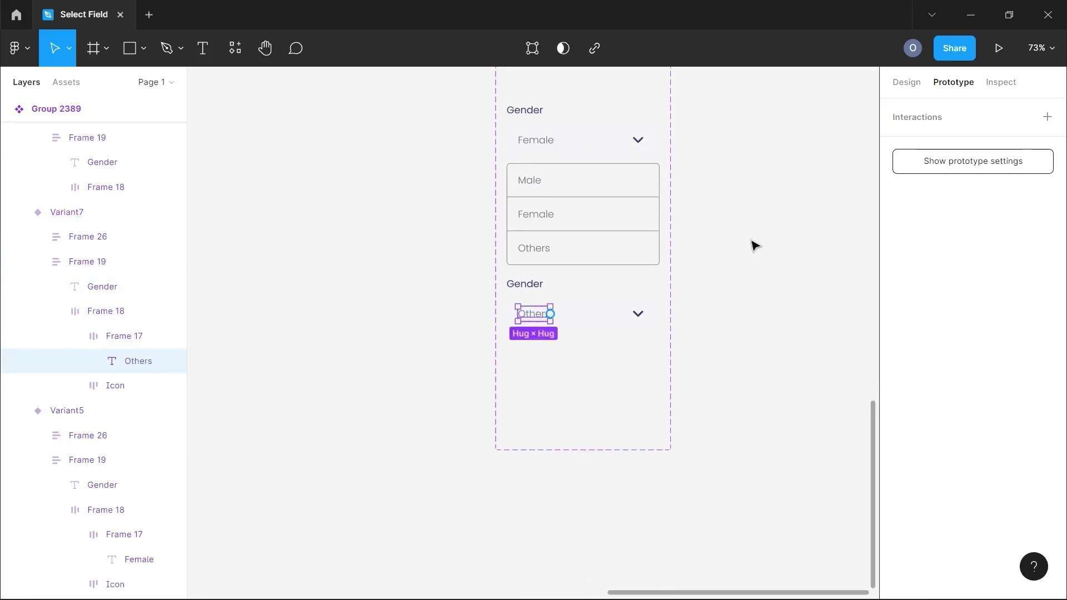
pyautogui.click(634, 217)
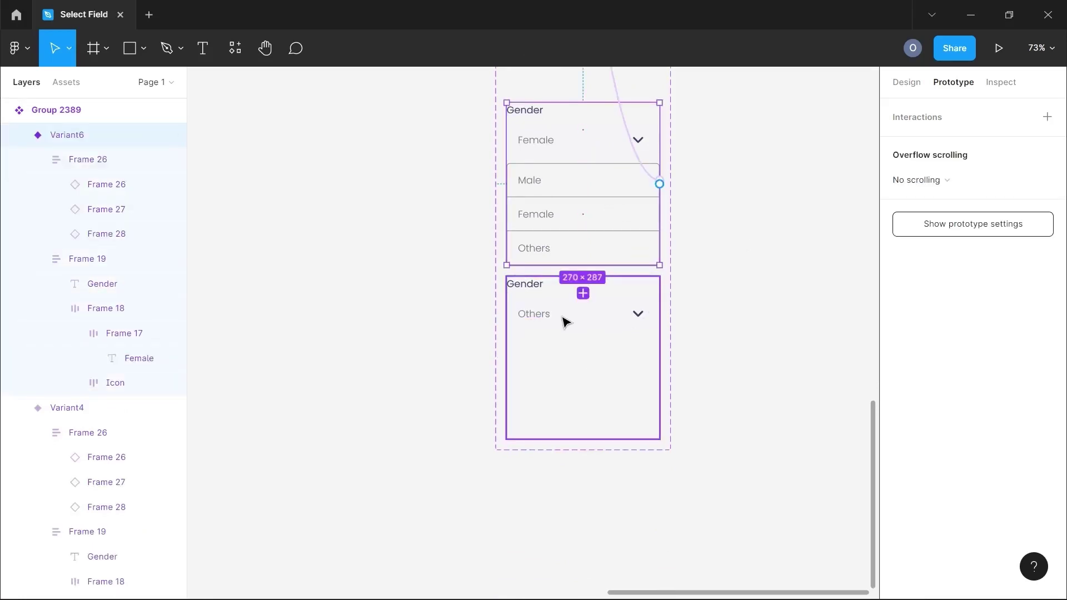
pyautogui.doubleClick(585, 323)
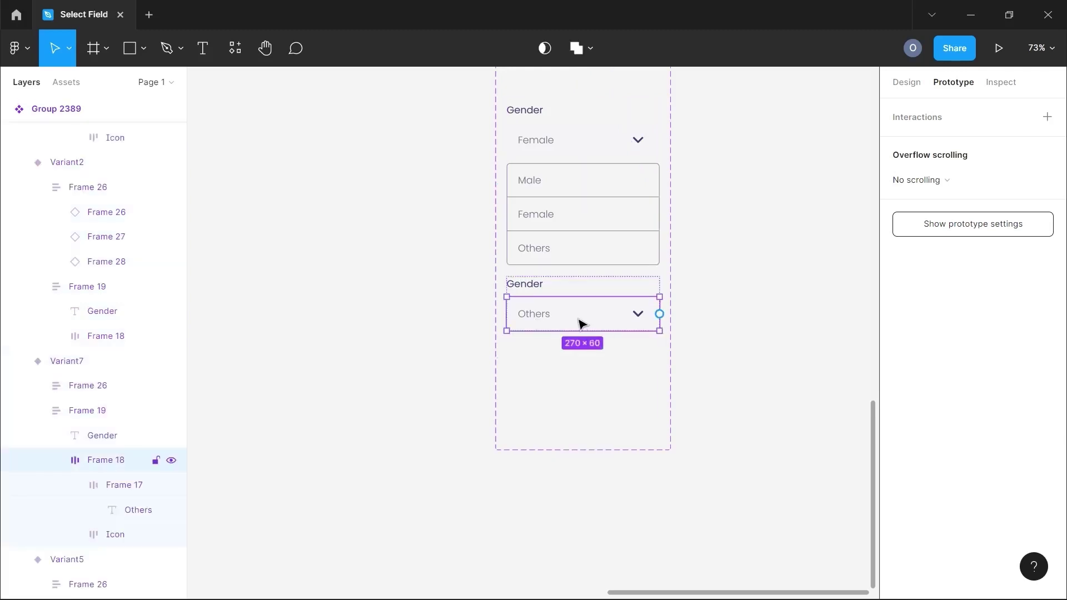
pyautogui.keyDown('ctrl'); pyautogui.scroll(-3, 581, 323); pyautogui.keyUp('ctrl')
pyautogui.click(710, 310)
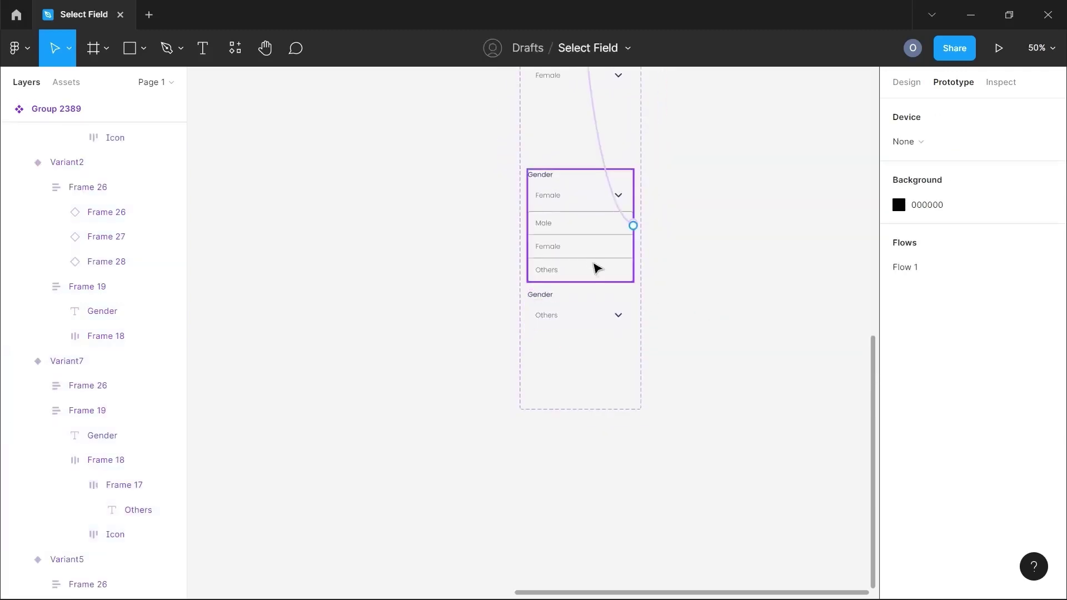
# Step: Add another expanded variant to the Gender component, based on Variant6
pyautogui.click(565, 259)
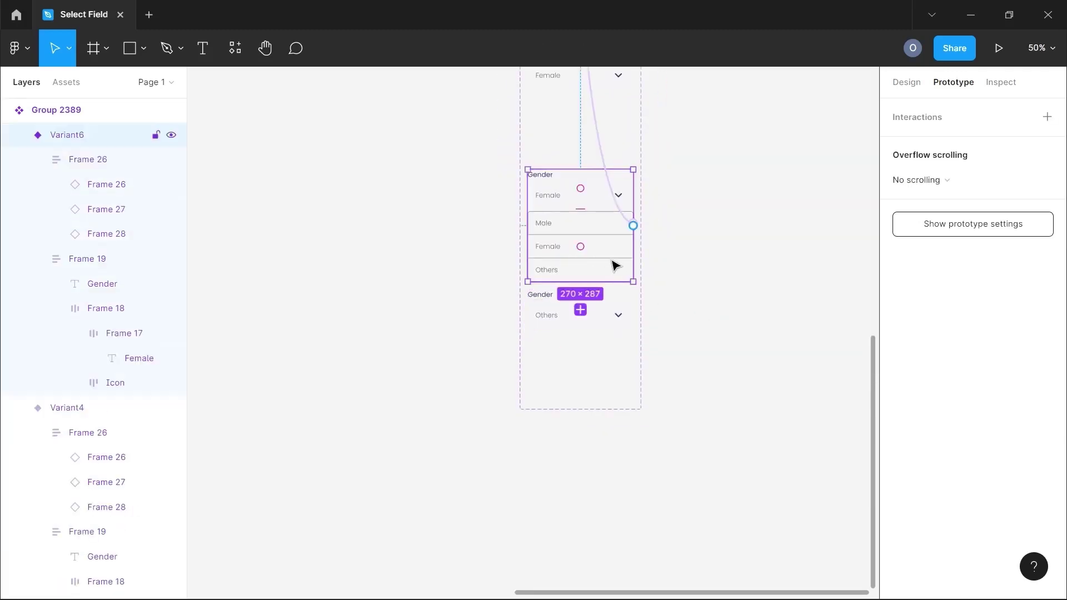
pyautogui.click(580, 309)
pyautogui.click(626, 270)
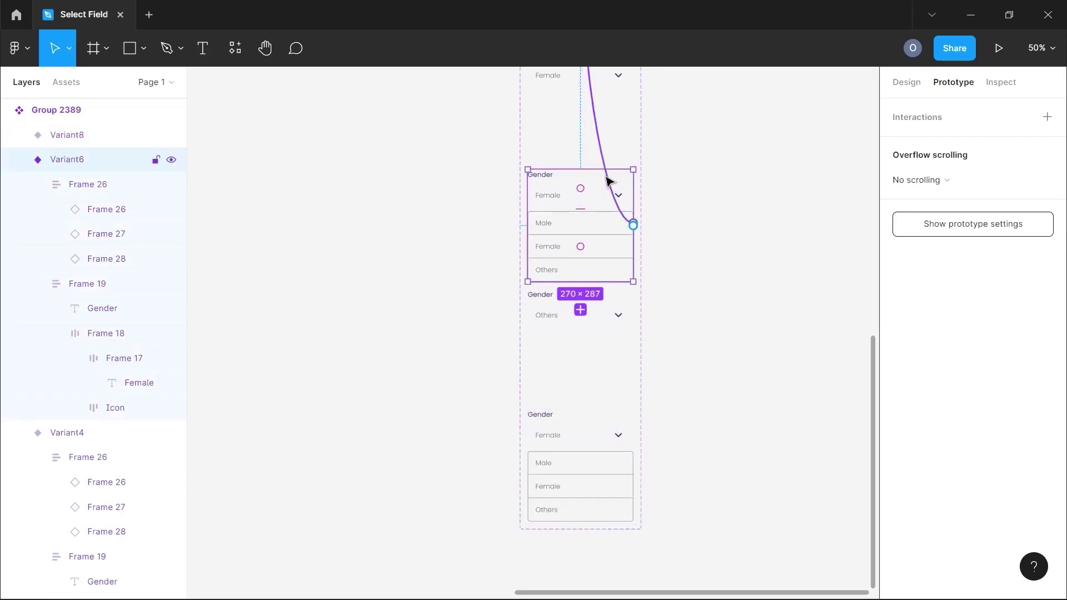
# Step: Replace the Female text in the select field of the expanded Variant8 with Others
pyautogui.scroll(-2, 596, 372)
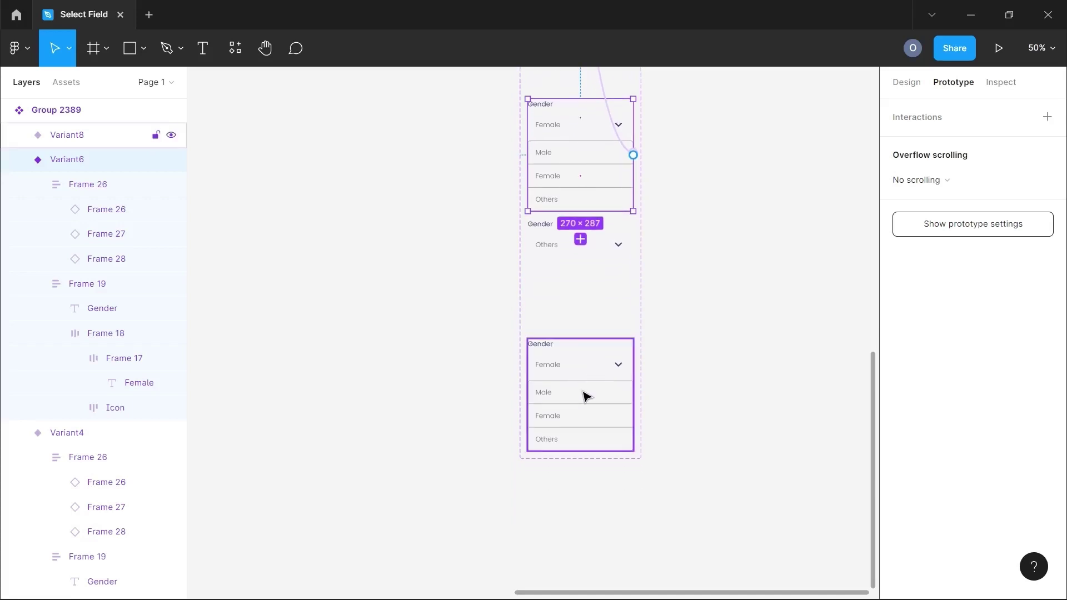
pyautogui.click(560, 369)
pyautogui.doubleClick(556, 369)
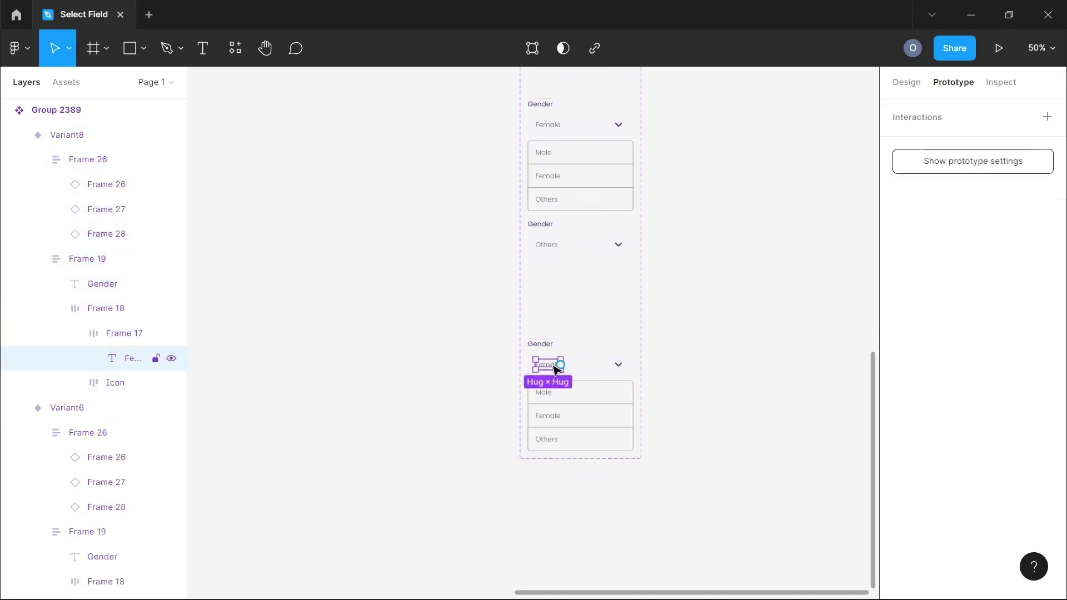
pyautogui.doubleClick(554, 367)
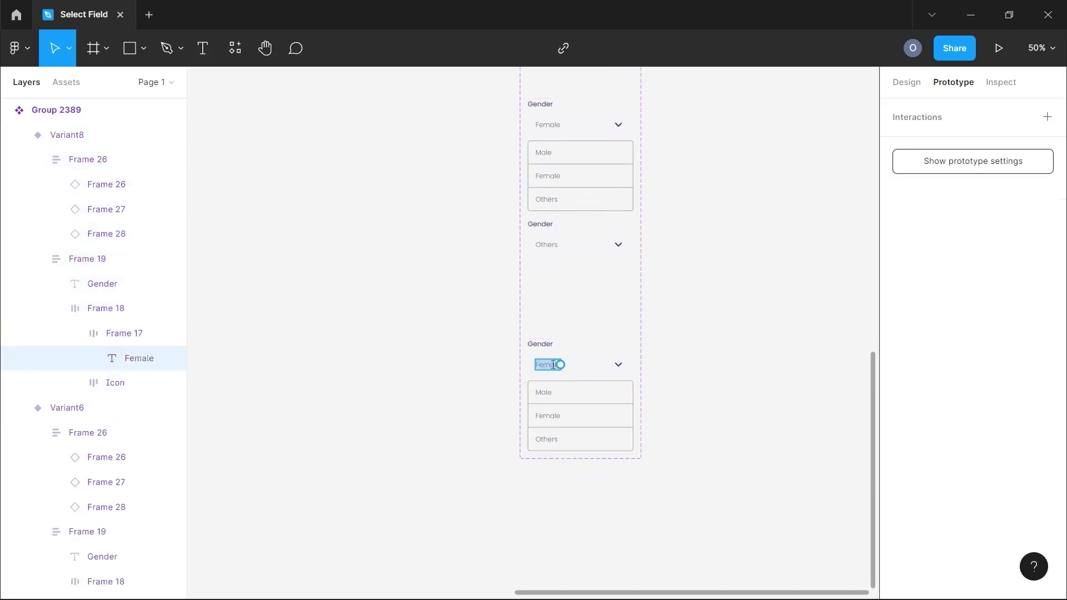
pyautogui.write('Others')
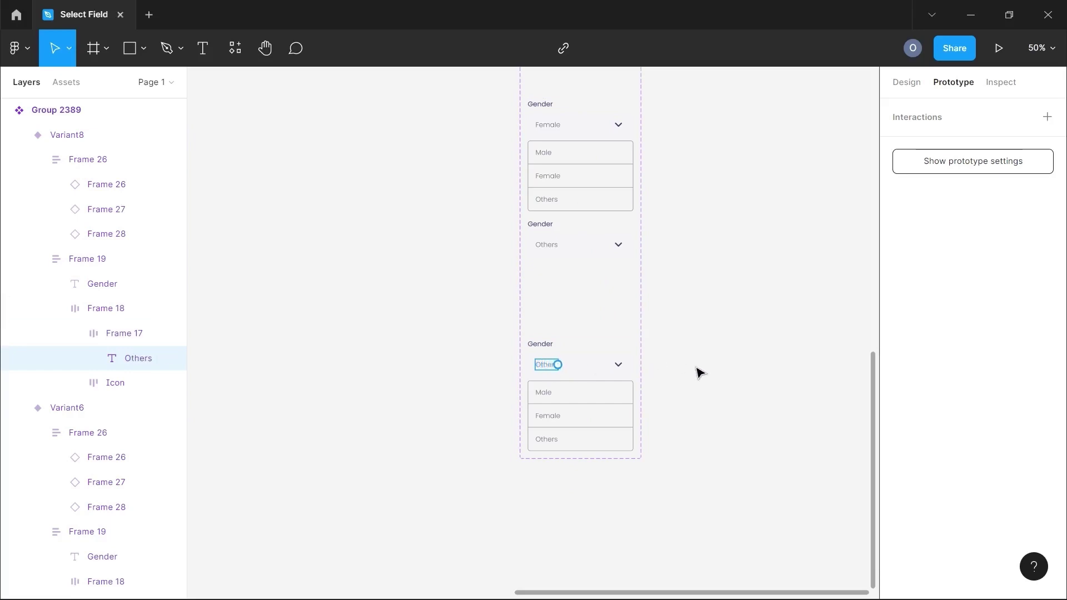
pyautogui.press('Escape')
pyautogui.click(584, 389)
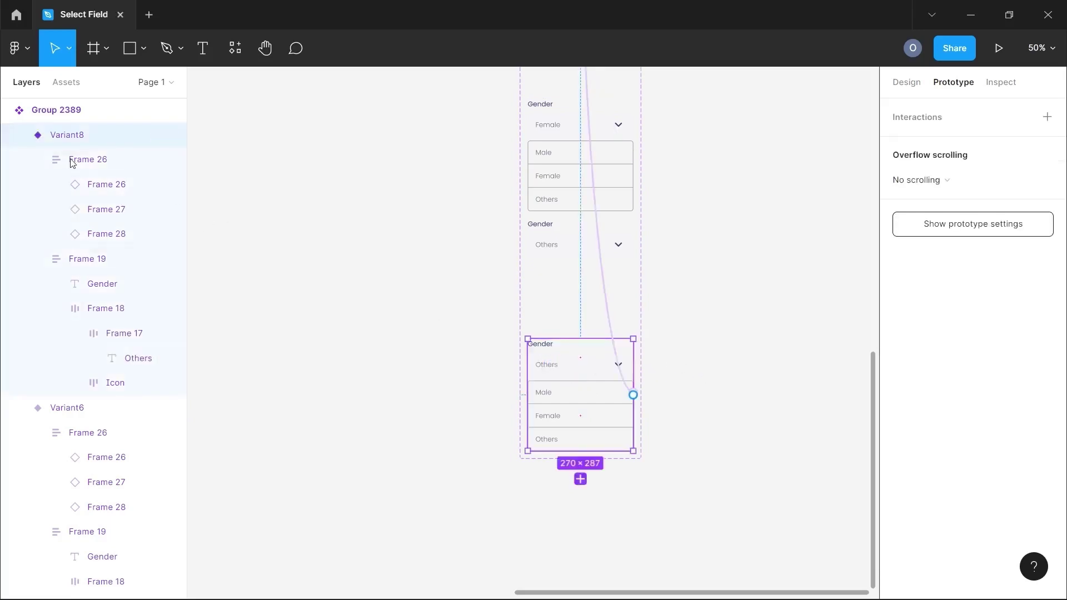
pyautogui.doubleClick(63, 135)
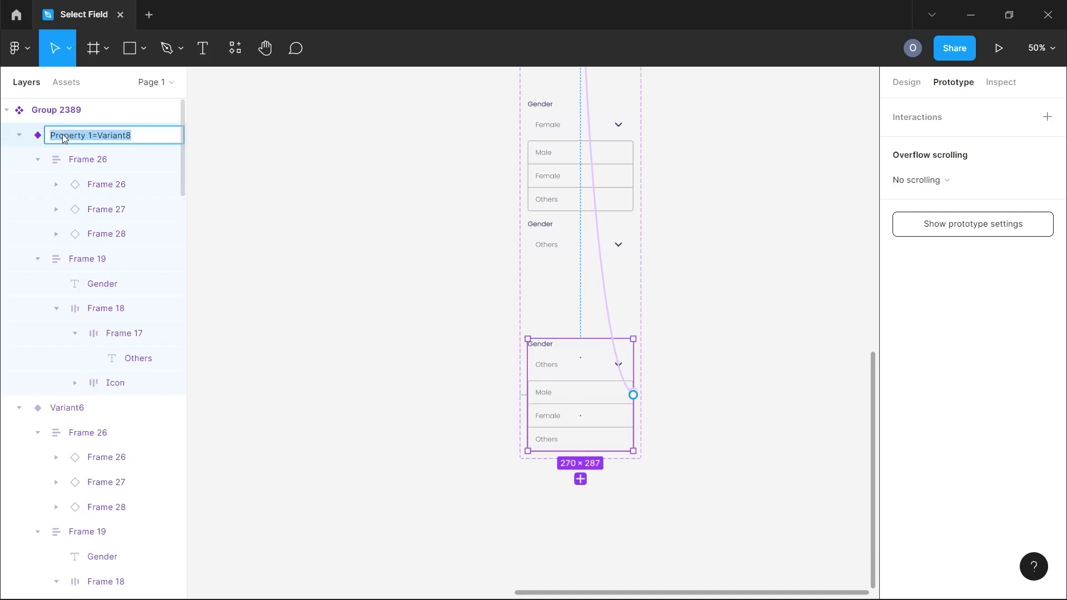
pyautogui.click(362, 235)
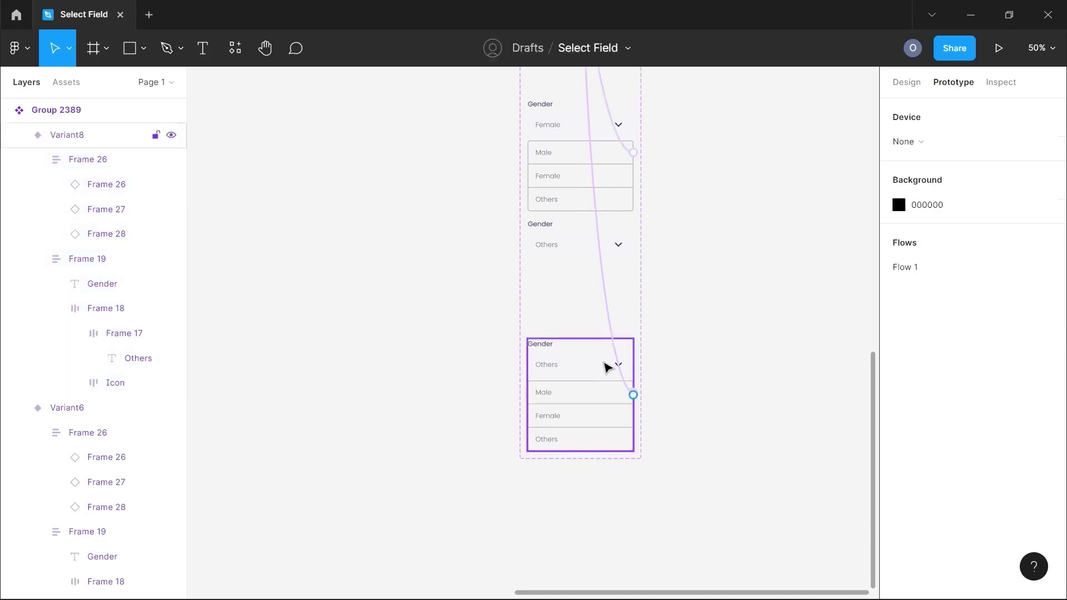
# Step: Review the collapsed and expanded variant pairs of the Gender component, from the Others pair back to the Select Gender pair
pyautogui.scroll(1, 591, 276)
pyautogui.click(564, 302)
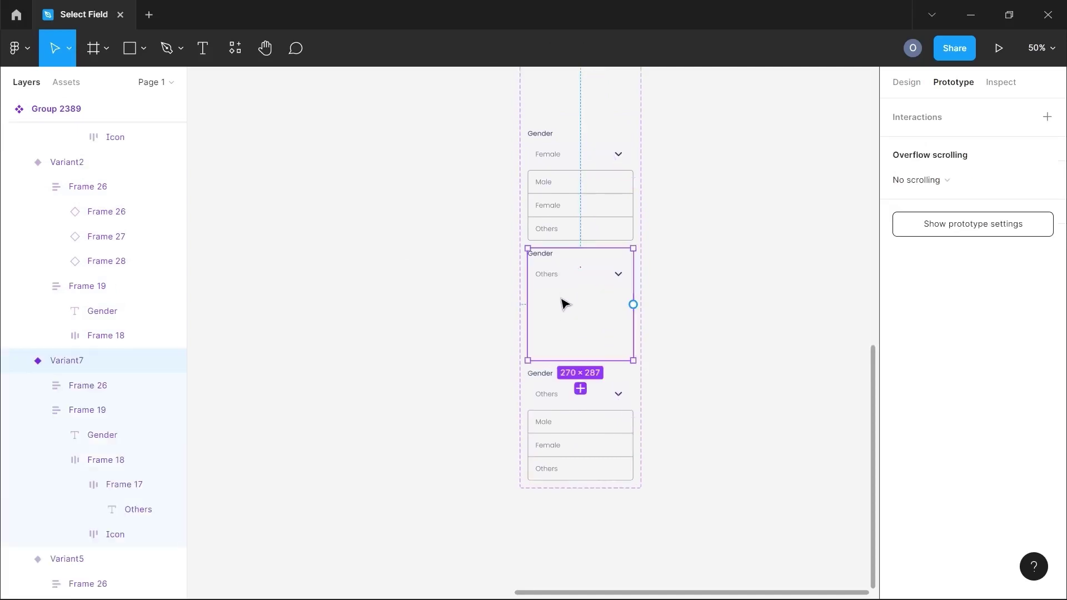
pyautogui.click(565, 398)
pyautogui.scroll(1, 566, 293)
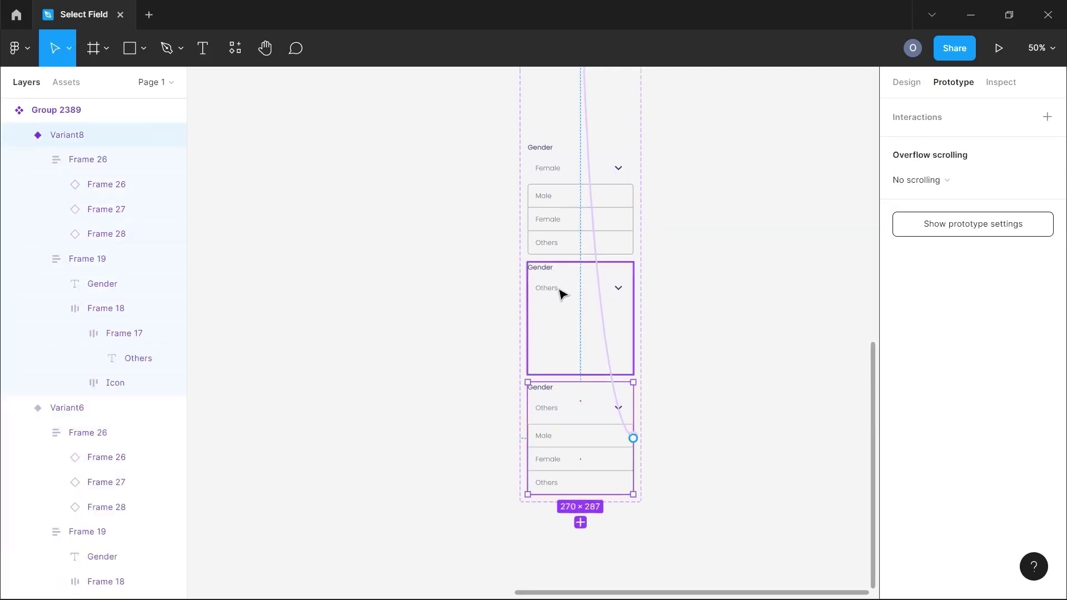
pyautogui.scroll(2, 572, 222)
pyautogui.scroll(2, 568, 220)
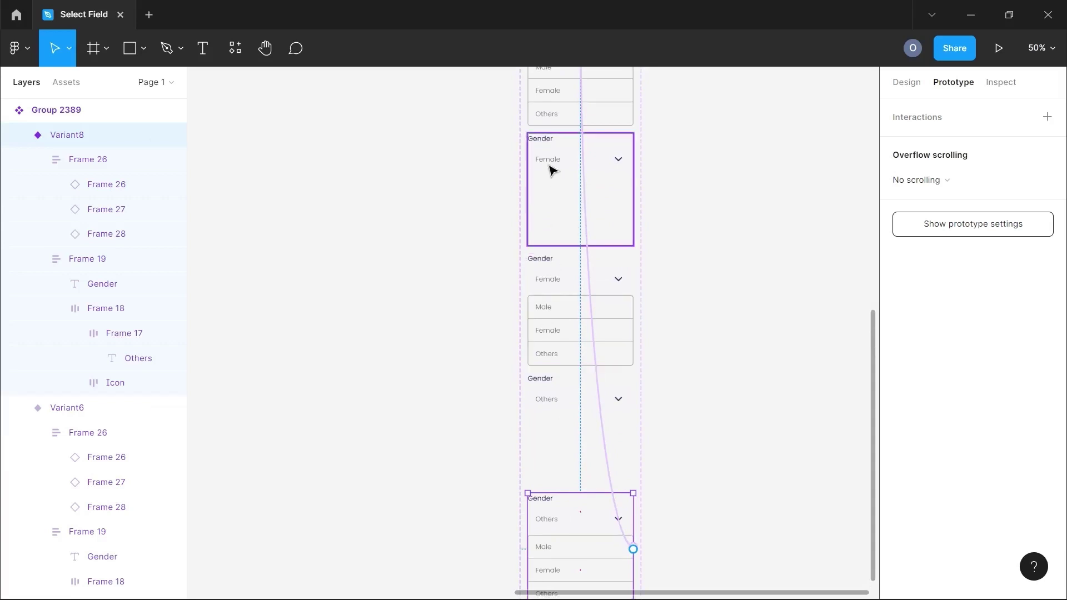
pyautogui.click(559, 278)
pyautogui.scroll(10, 560, 280)
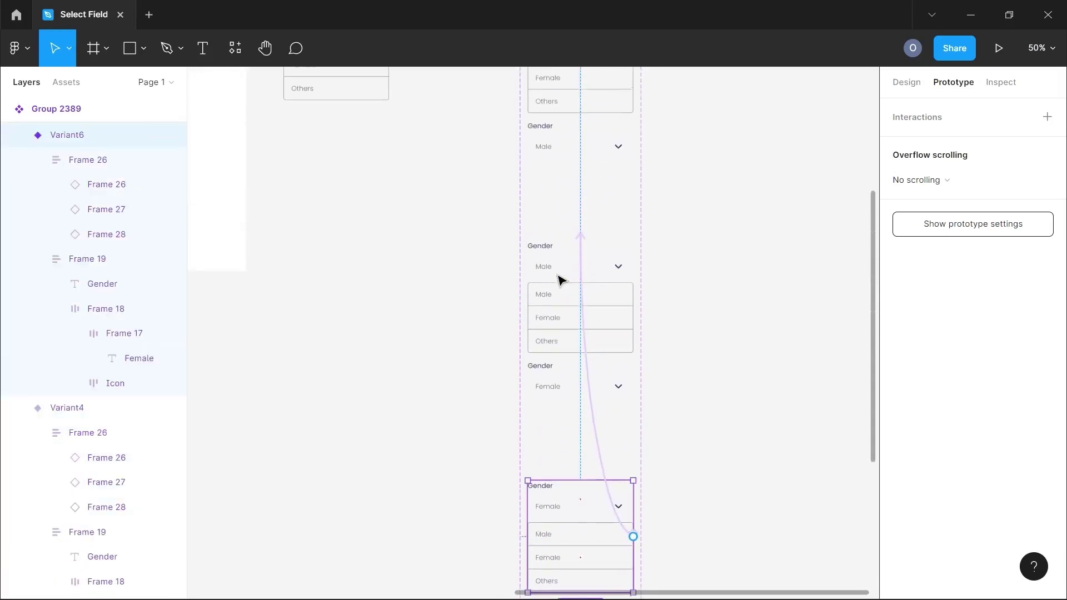
pyautogui.click(546, 231)
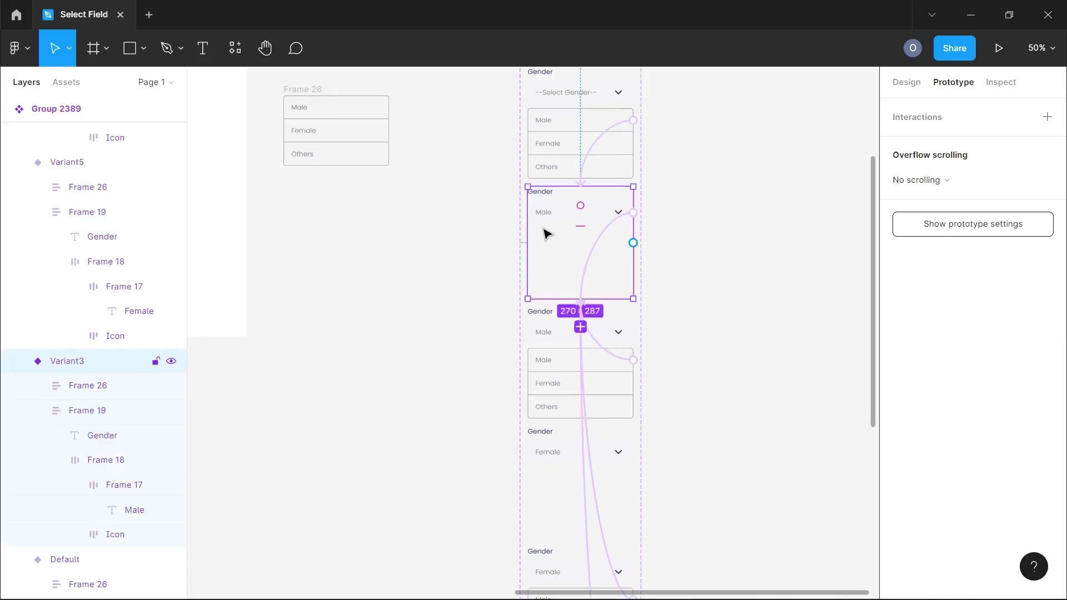
pyautogui.click(547, 348)
pyautogui.scroll(4, 570, 290)
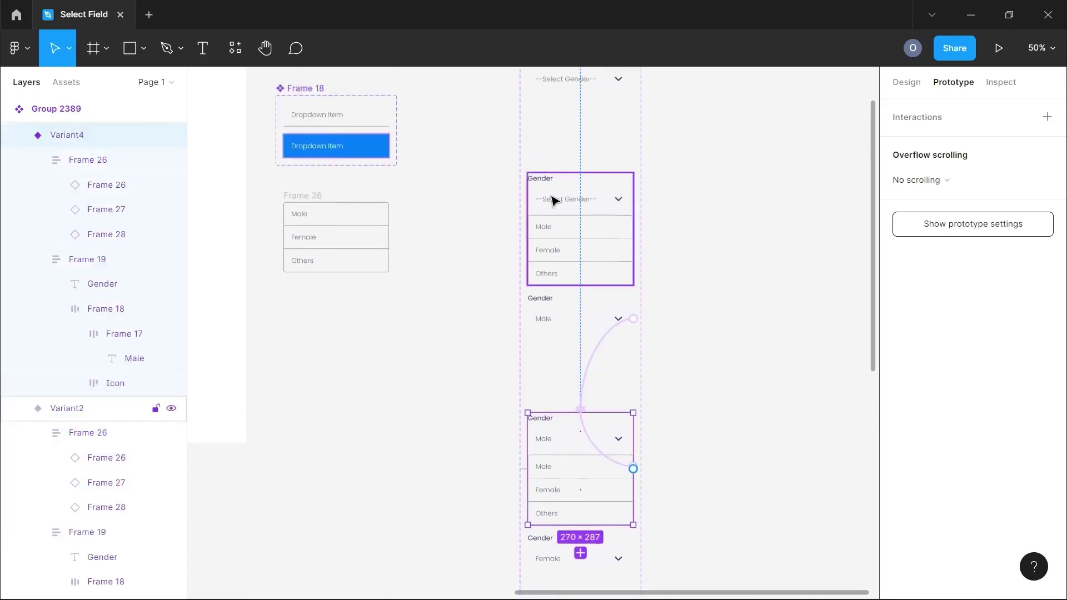
pyautogui.scroll(3, 567, 177)
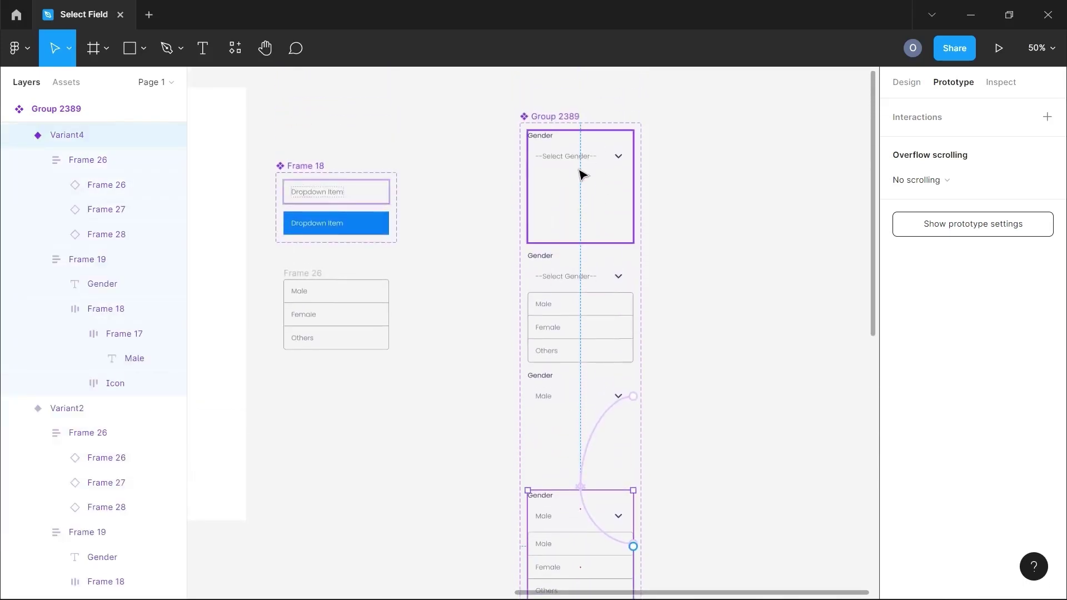
pyautogui.click(578, 169)
pyautogui.click(572, 298)
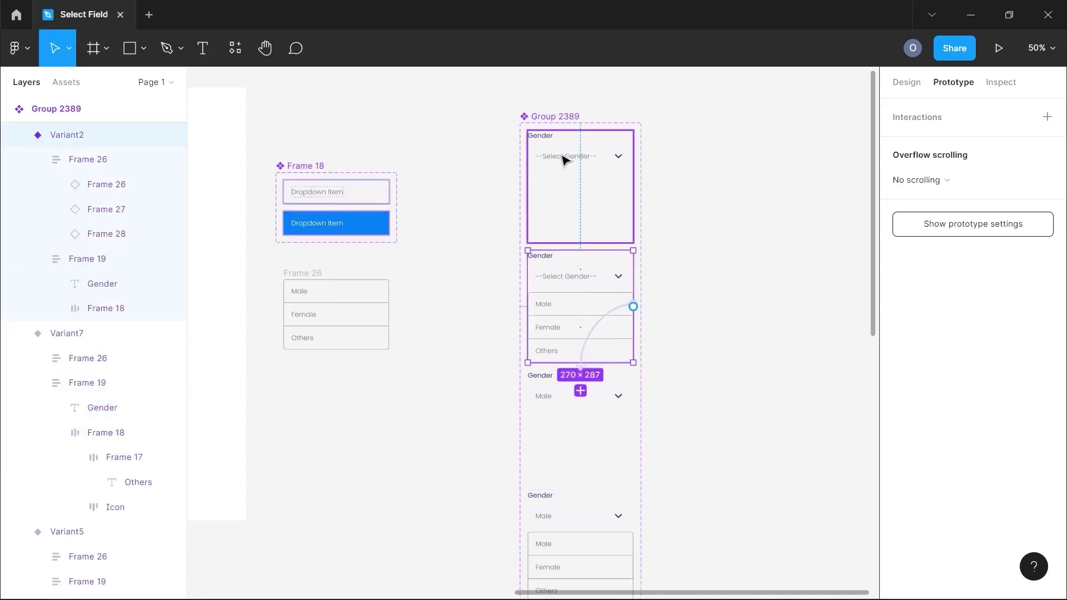
pyautogui.scroll(-3, 536, 171)
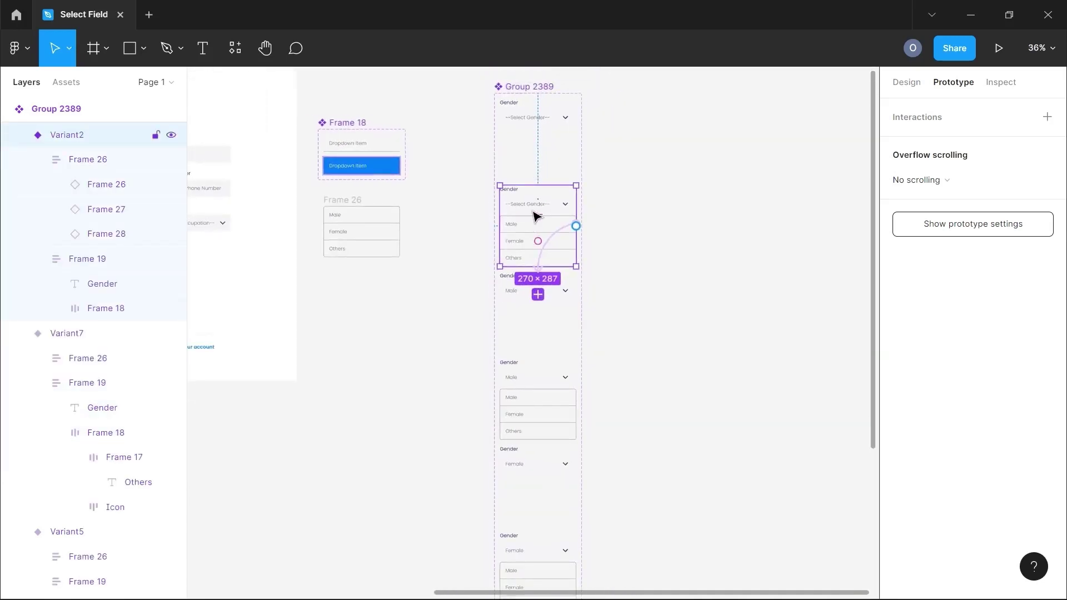
pyautogui.scroll(2, 535, 215)
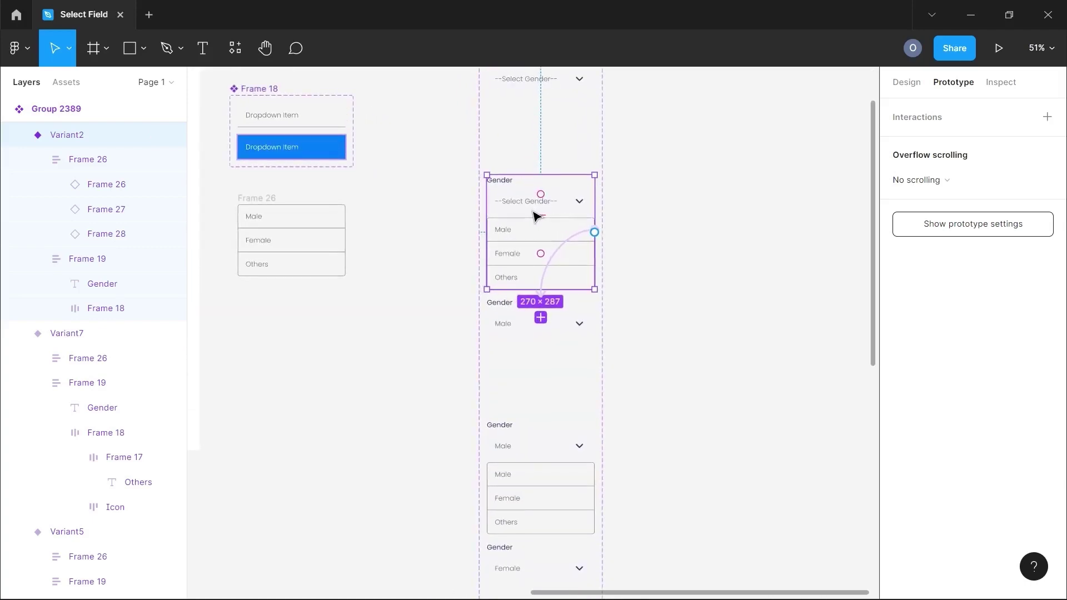
pyautogui.scroll(-3, 536, 215)
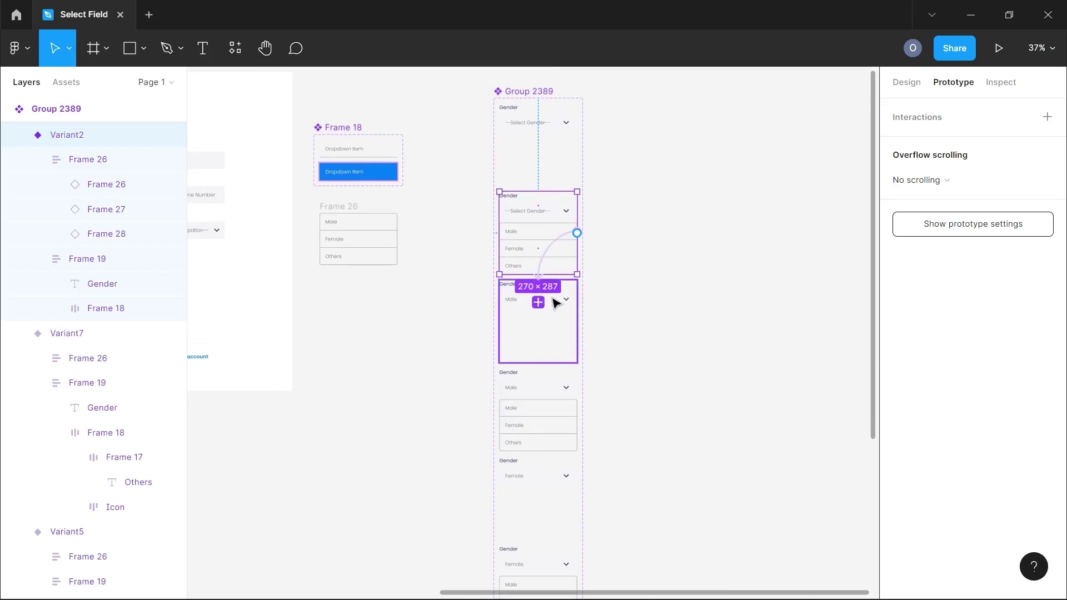
pyautogui.scroll(-1, 554, 302)
pyautogui.scroll(1, 553, 143)
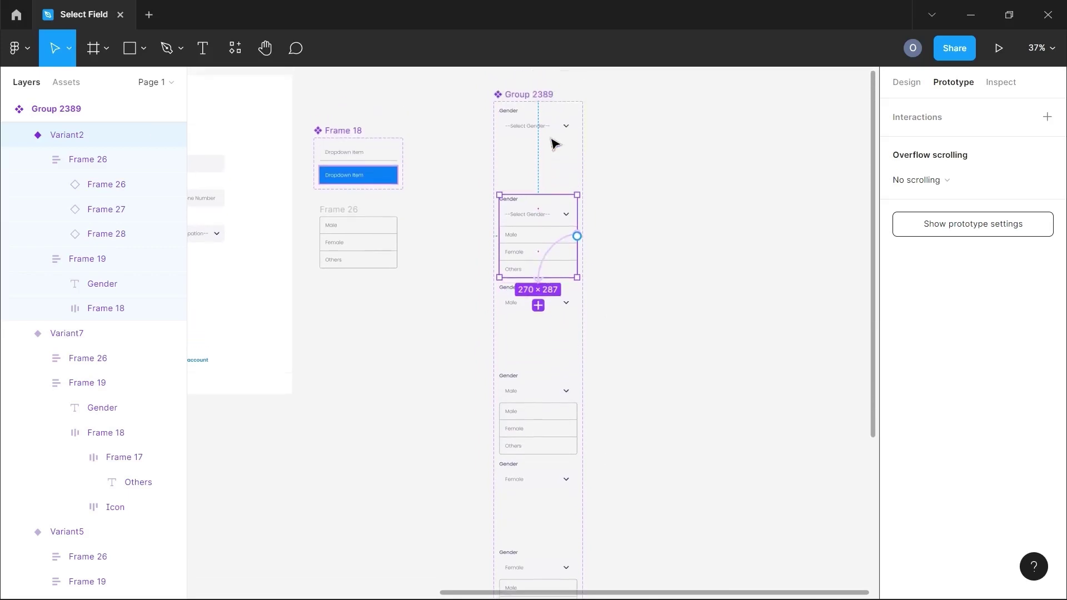
# Step: Link the Female option in the expanded Variant2 to the collapsed Variant5 with an On click, Change to interaction
pyautogui.scroll(4, 542, 244)
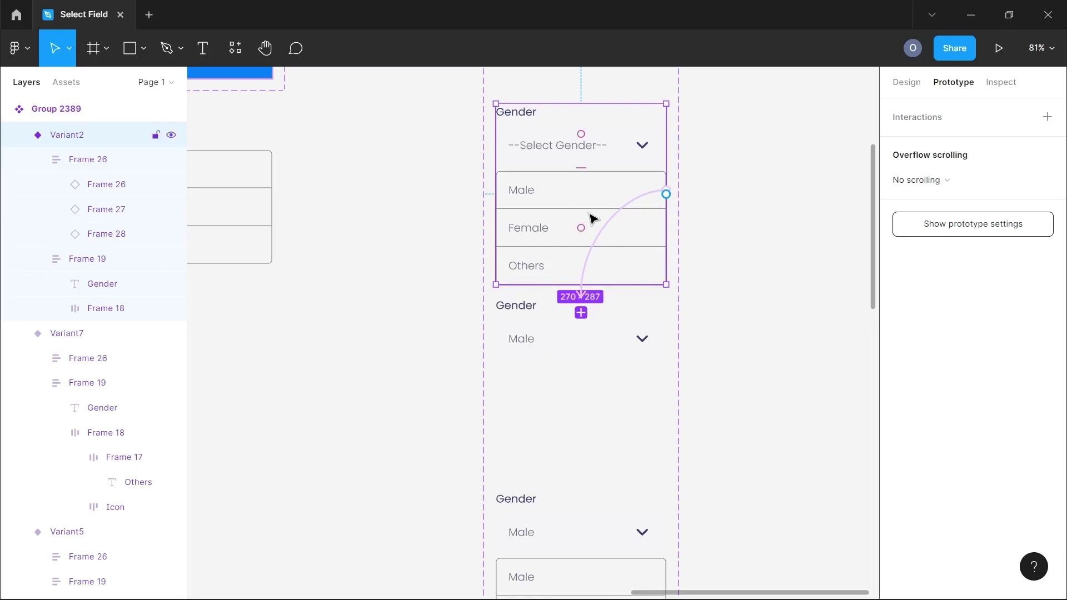
pyautogui.click(612, 223)
pyautogui.click(551, 230)
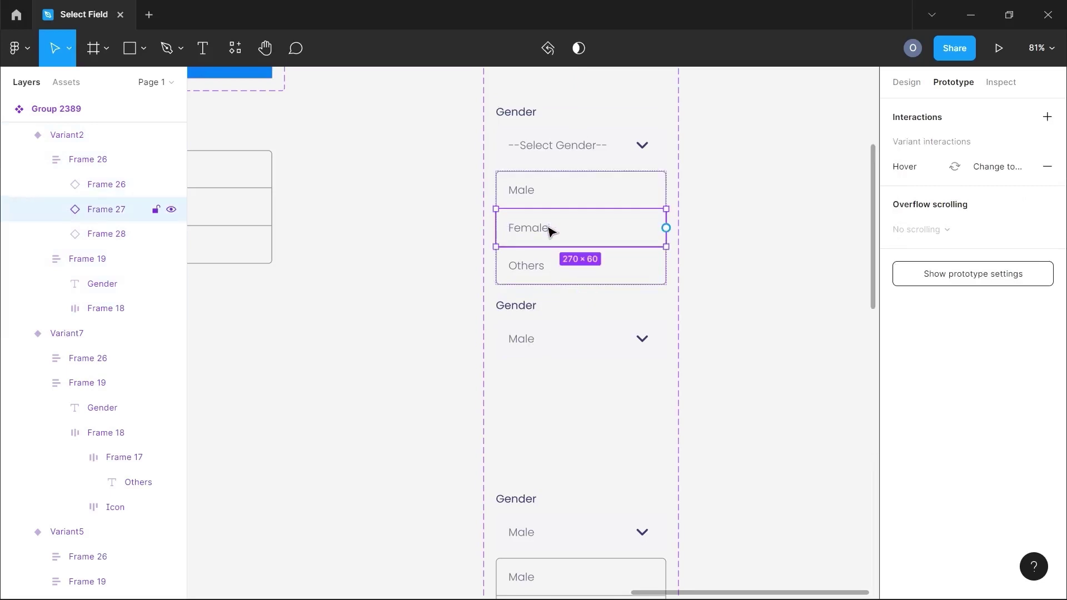
pyautogui.scroll(-2, 603, 239)
pyautogui.keyDown('ctrl'); pyautogui.scroll(-5, 608, 236); pyautogui.keyUp('ctrl')
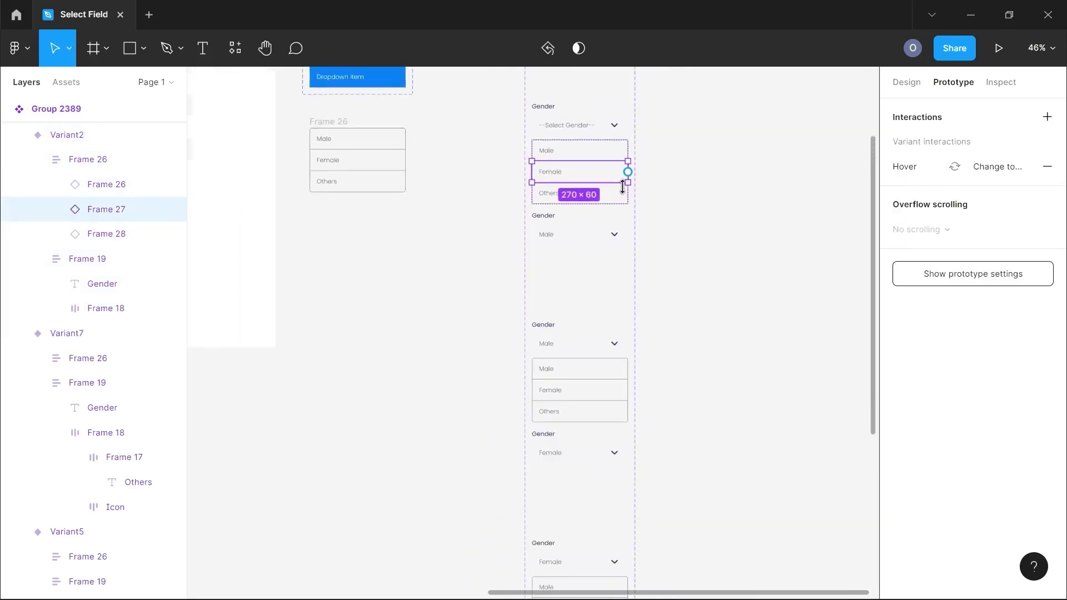
pyautogui.moveTo(635, 167); pyautogui.dragTo(563, 492)
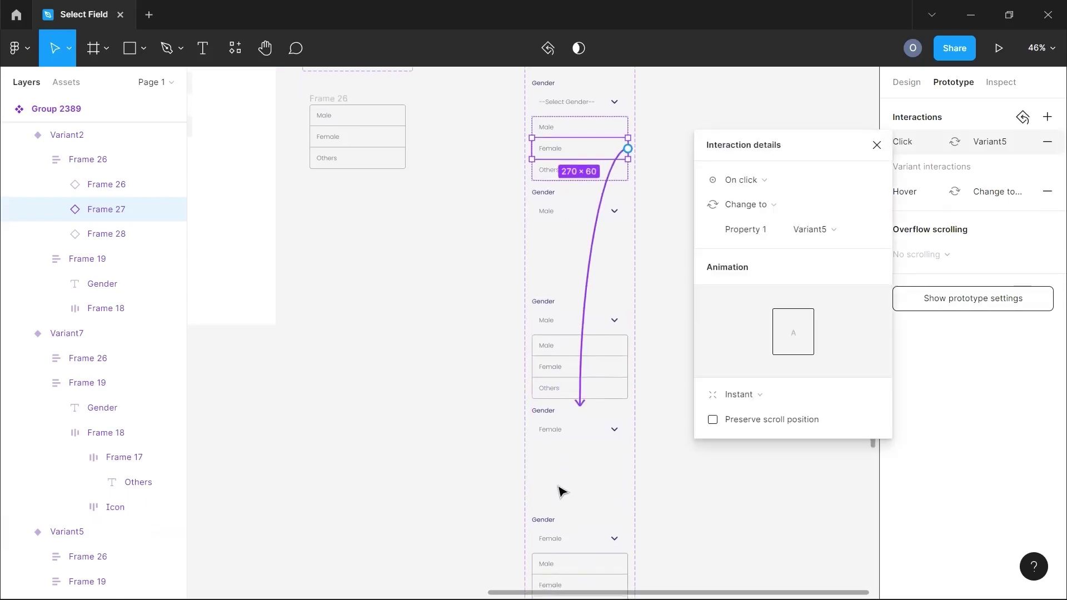
# Step: Examine the prototype connection from the Female option in Variant2 to the collapsed Female variant
pyautogui.keyDown('ctrl'); pyautogui.scroll(5, 561, 491); pyautogui.keyUp('ctrl')
pyautogui.scroll(-1, 559, 346)
pyautogui.keyDown('ctrl'); pyautogui.scroll(5, 561, 347); pyautogui.keyUp('ctrl')
pyautogui.scroll(-4, 562, 348)
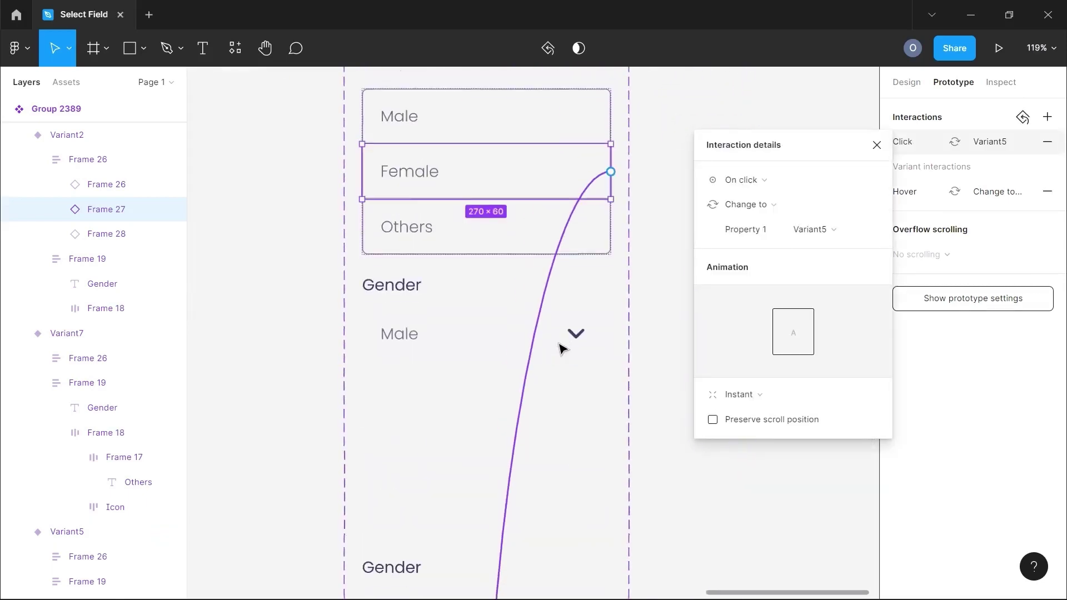
pyautogui.scroll(3, 561, 349)
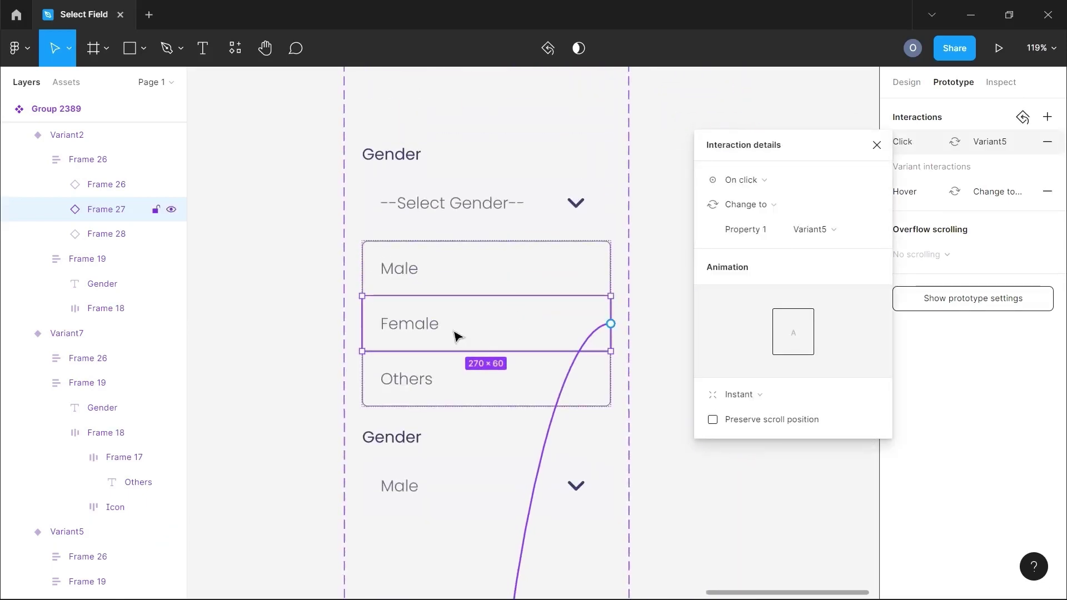
pyautogui.keyDown('ctrl'); pyautogui.scroll(-5, 478, 336); pyautogui.keyUp('ctrl')
pyautogui.scroll(-4, 478, 335)
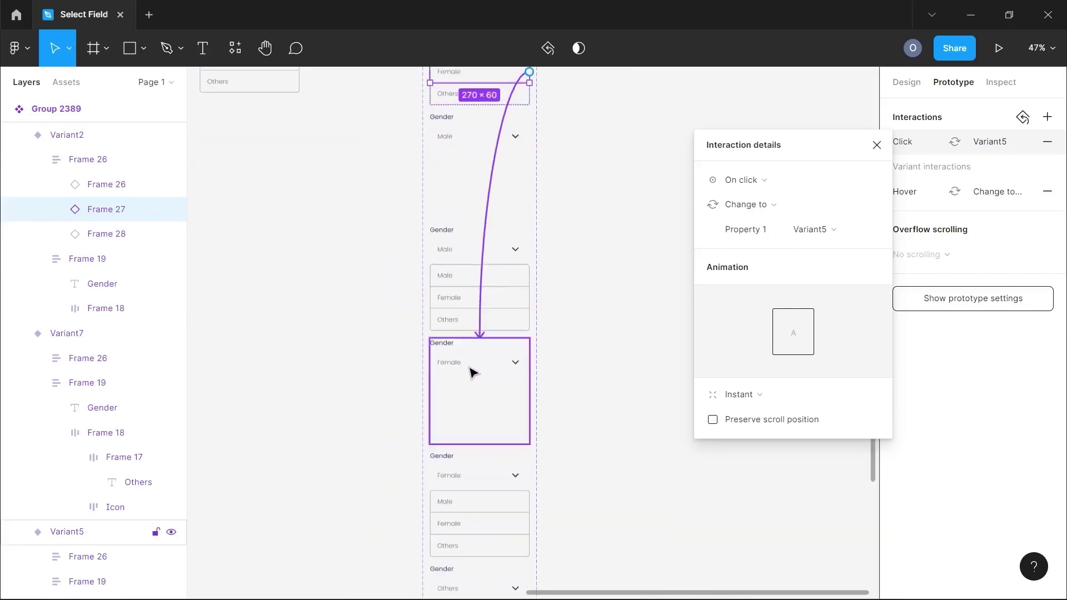
pyautogui.keyDown('ctrl'); pyautogui.scroll(4, 473, 372); pyautogui.keyUp('ctrl')
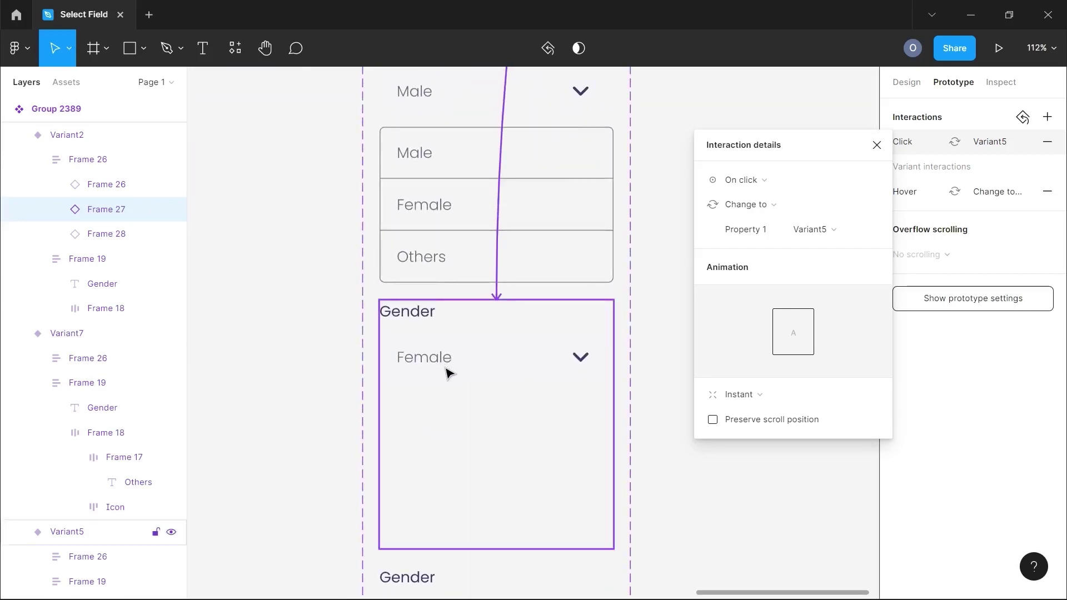
pyautogui.keyDown('ctrl'); pyautogui.scroll(-3, 449, 372); pyautogui.keyUp('ctrl')
pyautogui.keyDown('ctrl'); pyautogui.scroll(-2, 472, 367); pyautogui.keyUp('ctrl')
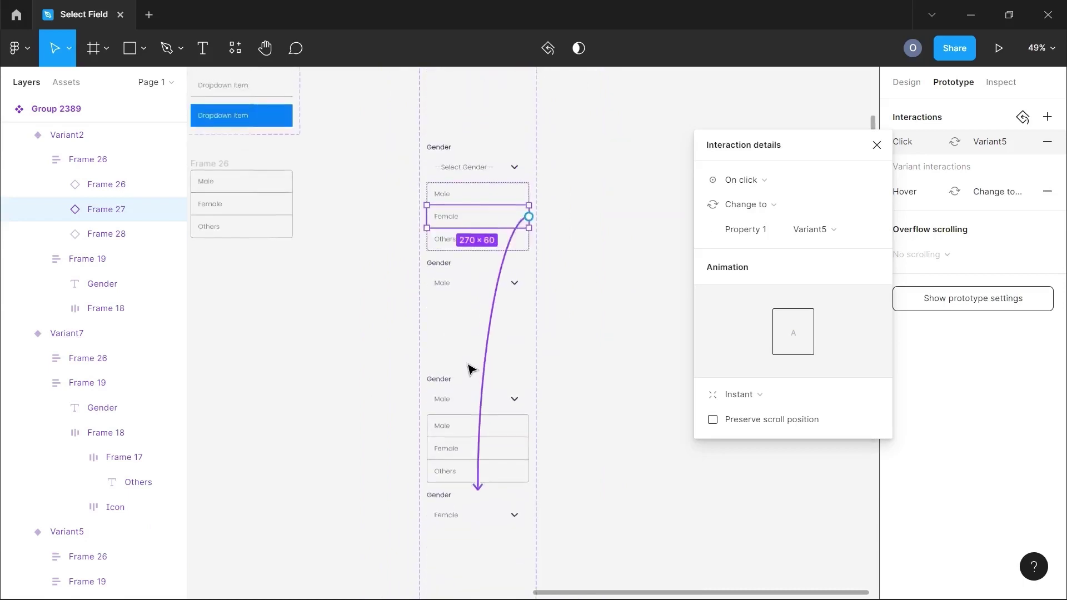
pyautogui.scroll(5, 469, 368)
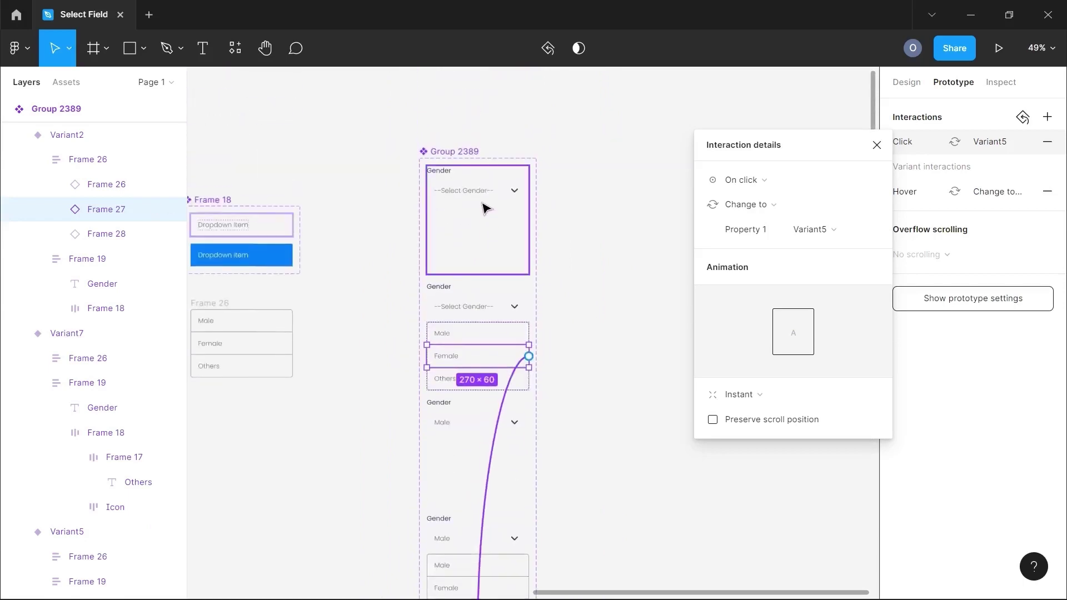
# Step: Link the Others option in the expanded Variant2 to the collapsed Variant7 with an On click, Change to interaction
pyautogui.click(161, 233)
pyautogui.scroll(-4, 443, 395)
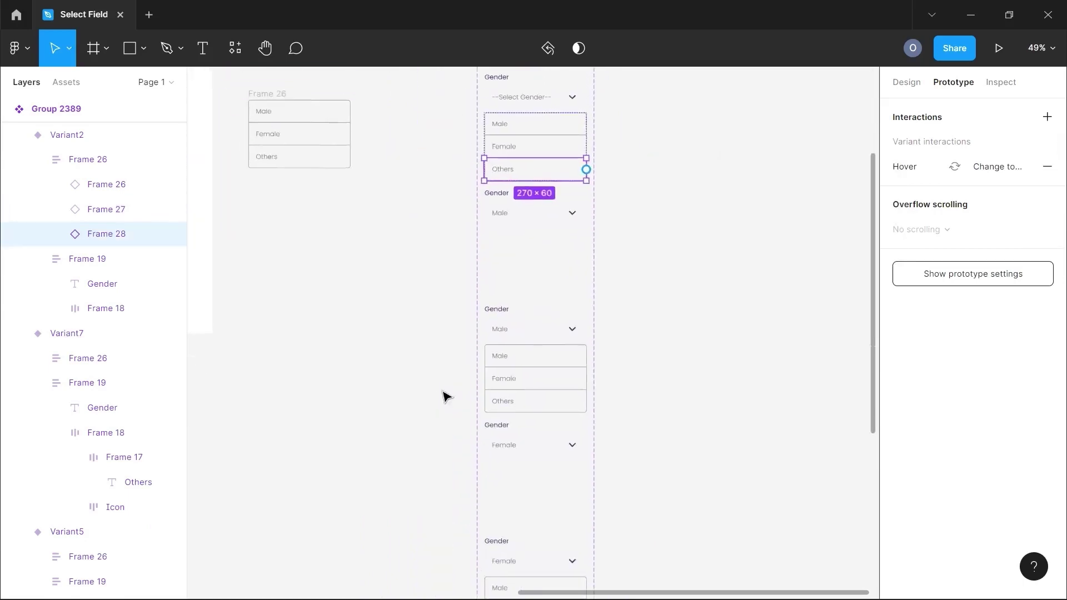
pyautogui.keyDown('ctrl'); pyautogui.scroll(-2, 589, 194); pyautogui.keyUp('ctrl')
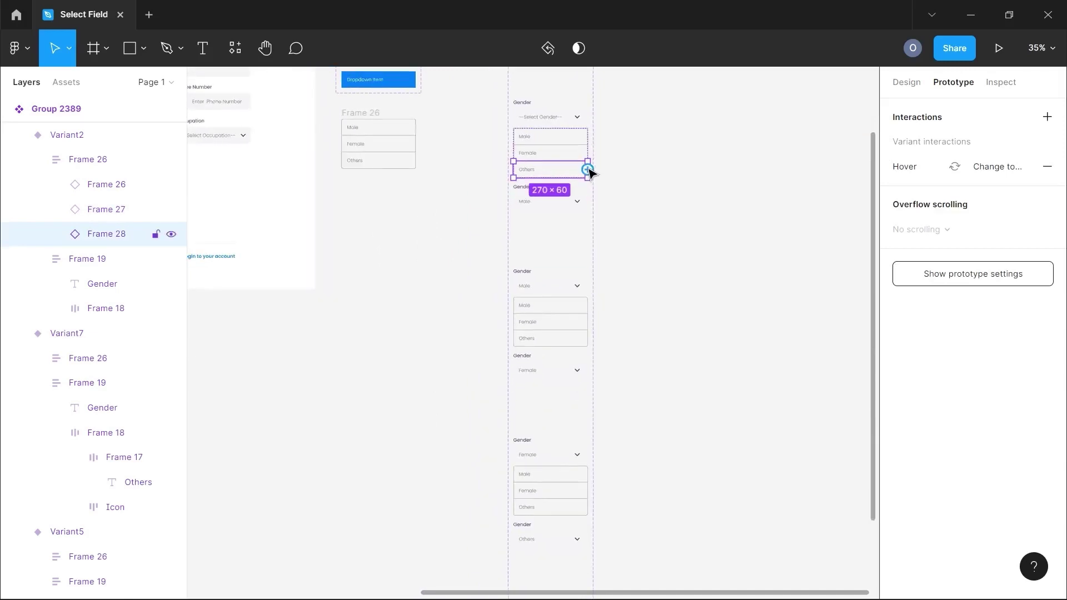
pyautogui.moveTo(589, 170); pyautogui.dragTo(542, 551)
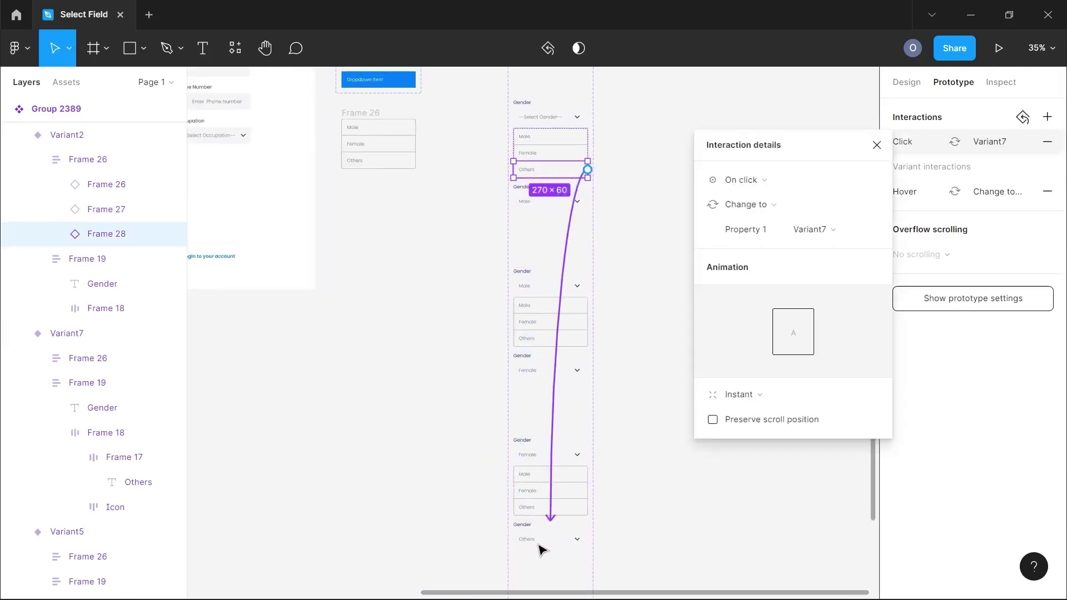
# Step: Link the Female option in the expanded Male Variant4 to the collapsed Female Variant5 on click
pyautogui.click(542, 310)
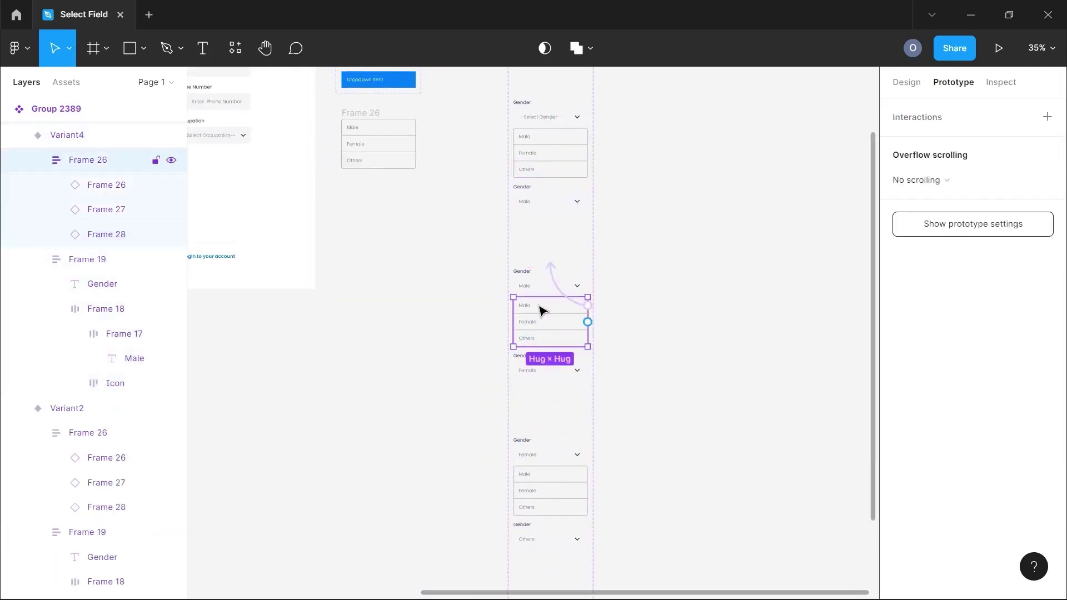
pyautogui.keyDown('ctrl'); pyautogui.scroll(2, 584, 298); pyautogui.keyUp('ctrl')
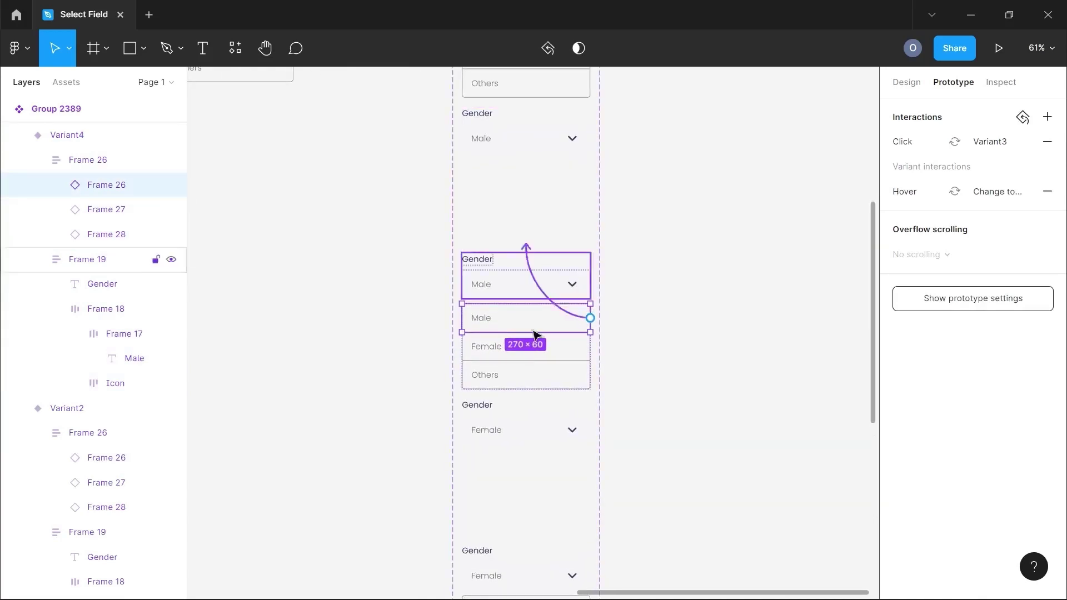
pyautogui.click(550, 346)
pyautogui.scroll(-3, 552, 347)
pyautogui.scroll(-1, 553, 348)
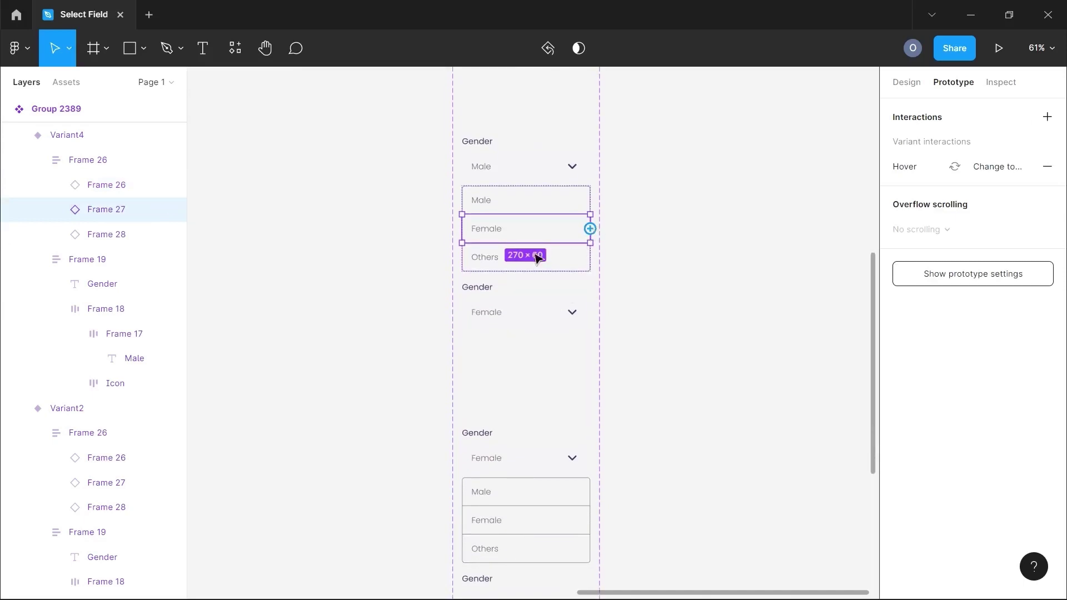
pyautogui.moveTo(538, 259); pyautogui.dragTo(500, 305)
# Step: Link the Others option in the expanded Variant4 to the collapsed Variant7 with an On click, Change to interaction
pyautogui.click(485, 267)
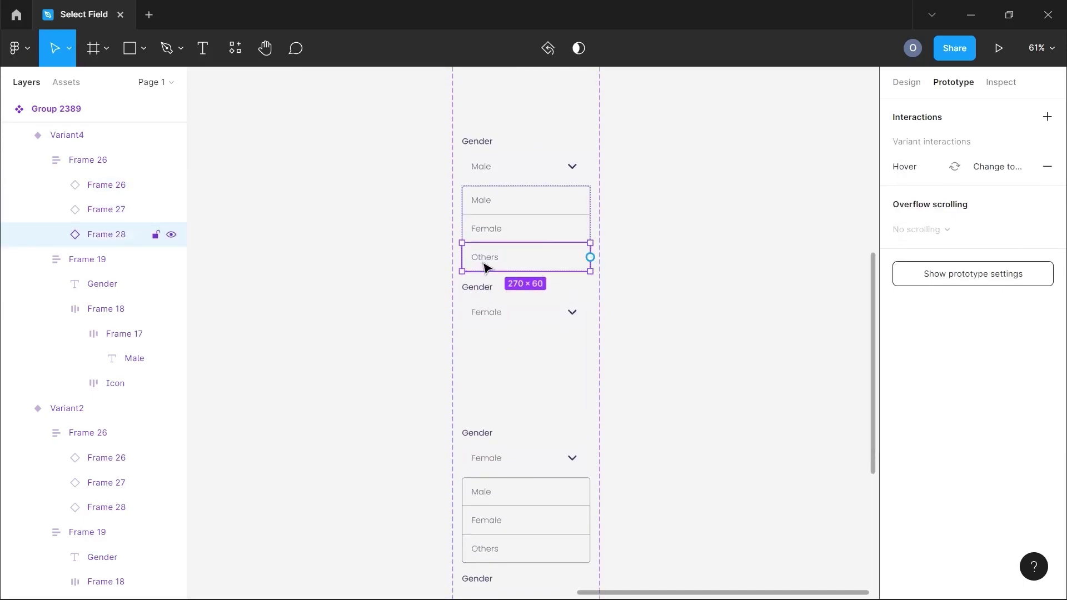
pyautogui.moveTo(590, 257); pyautogui.dragTo(520, 365)
pyautogui.scroll(-1, 503, 358)
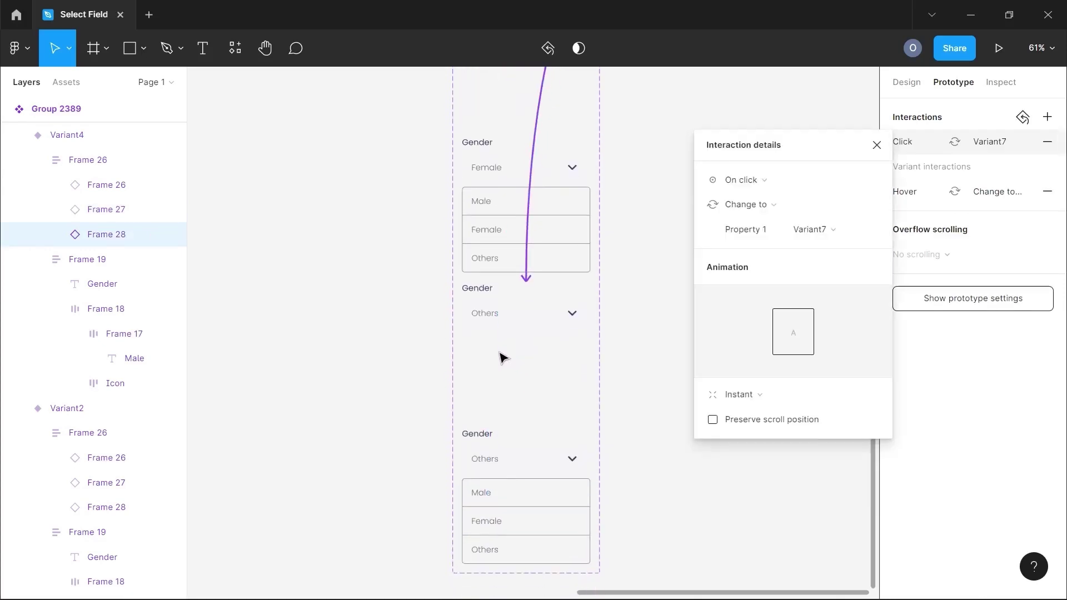
# Step: Link the Female option in the expanded Variant6 to the collapsed Variant5 with an On click, Change to interaction
pyautogui.scroll(3, 500, 209)
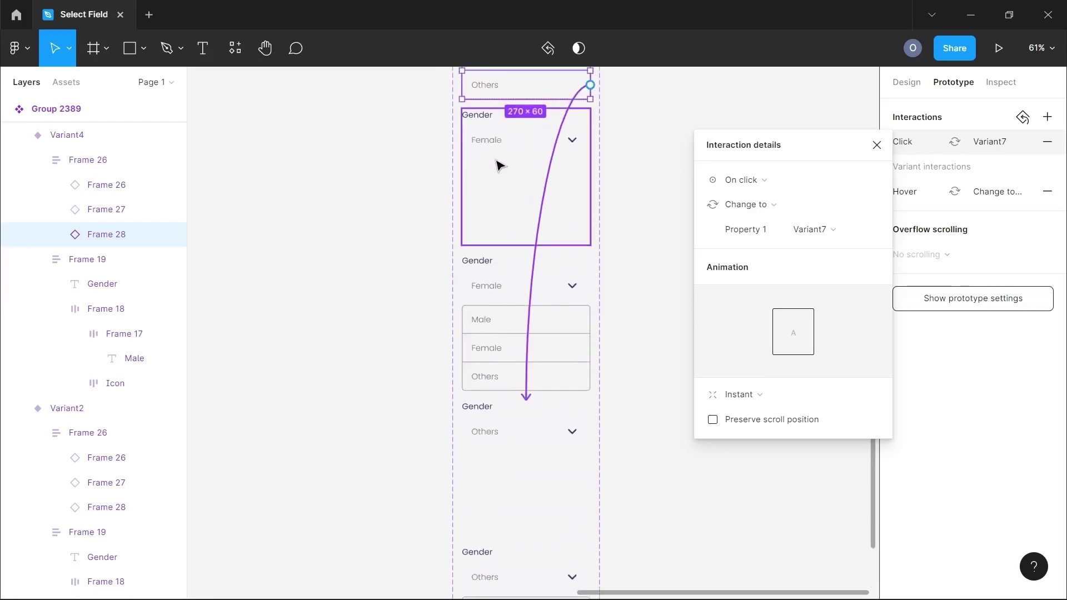
pyautogui.scroll(3, 498, 164)
pyautogui.scroll(-2, 484, 244)
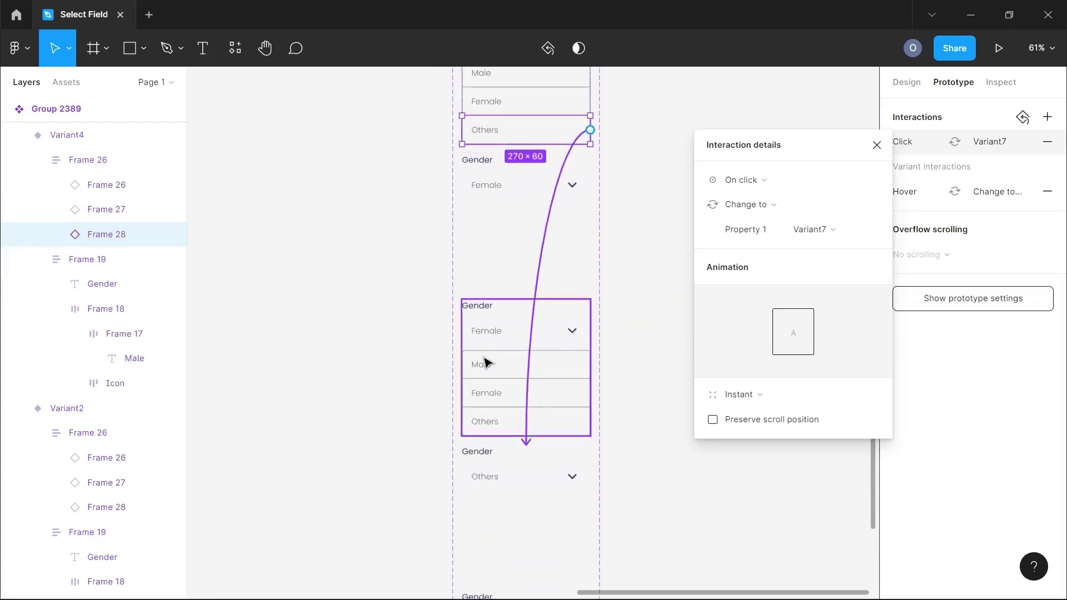
pyautogui.scroll(-2, 484, 362)
pyautogui.click(492, 314)
pyautogui.click(492, 315)
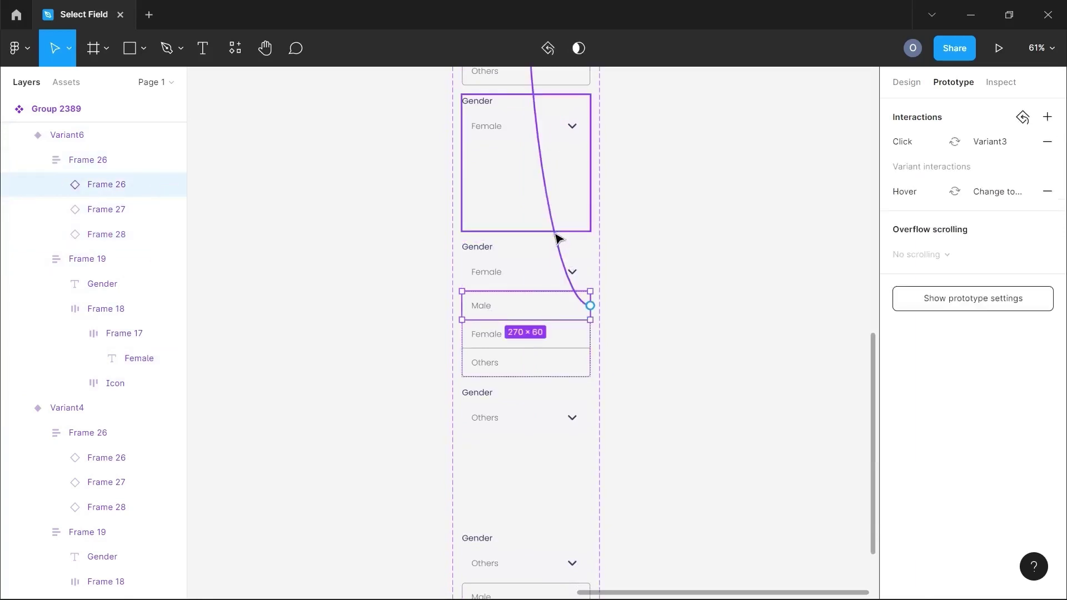
pyautogui.click(560, 339)
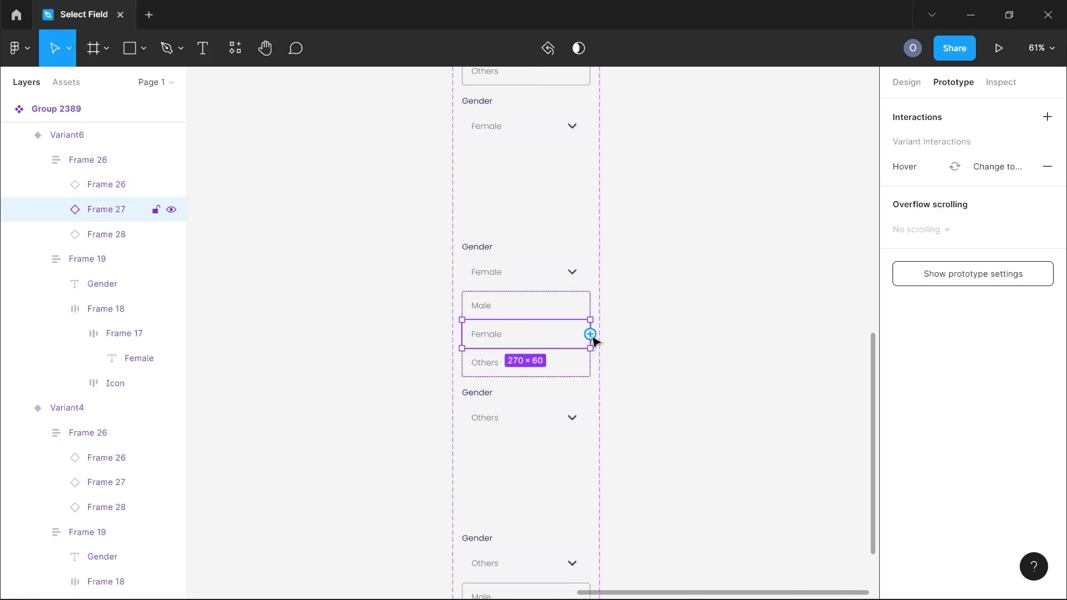
pyautogui.moveTo(590, 334); pyautogui.dragTo(493, 201)
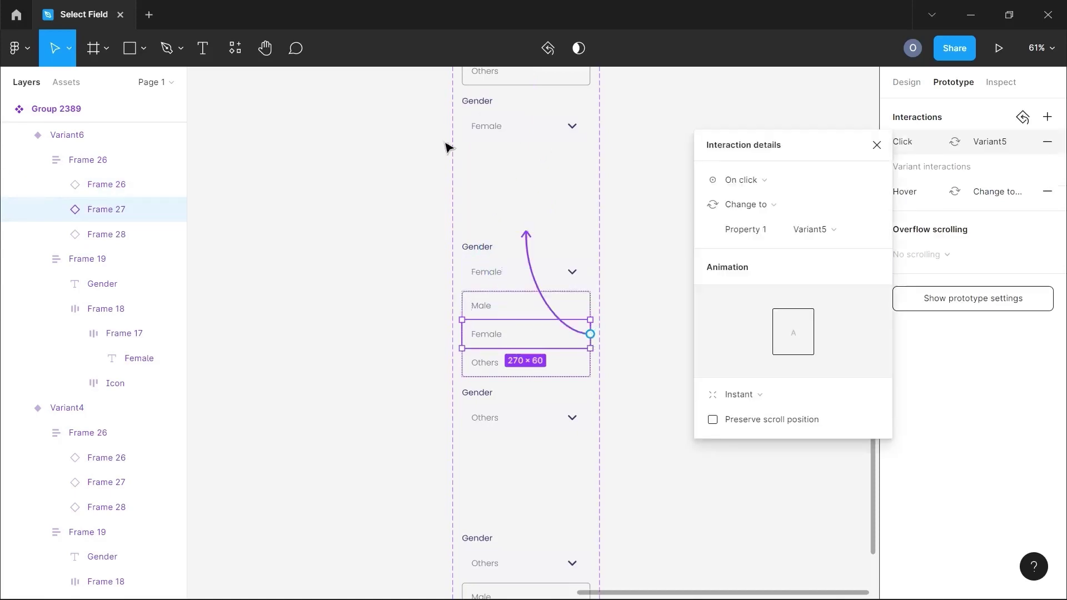
# Step: Link the Others option in the expanded Variant6 to the collapsed Variant7 with an On click, Change to interaction
pyautogui.click(534, 363)
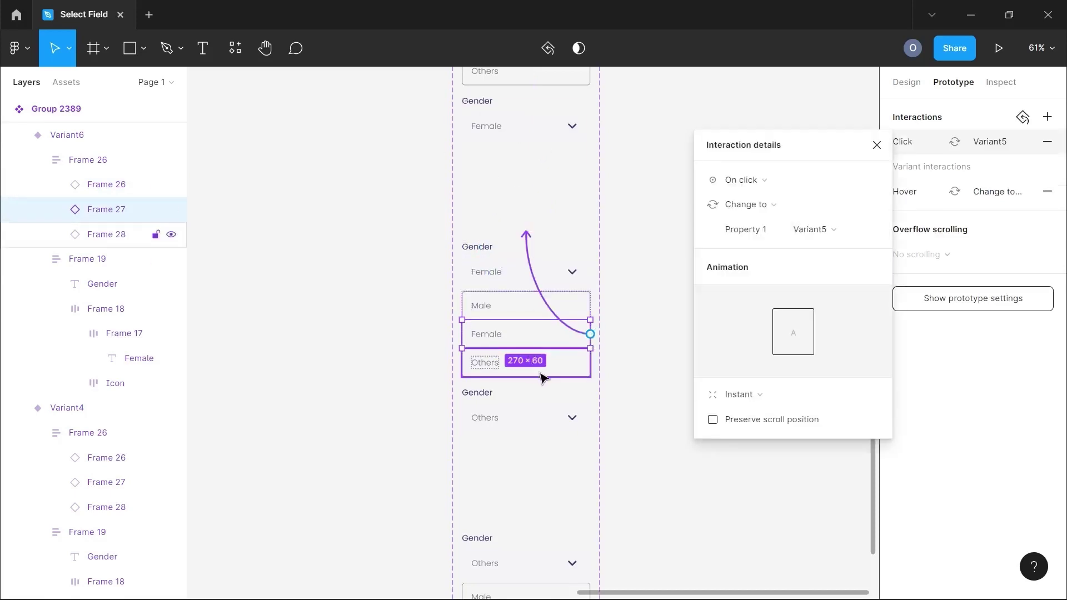
pyautogui.scroll(-4, 556, 375)
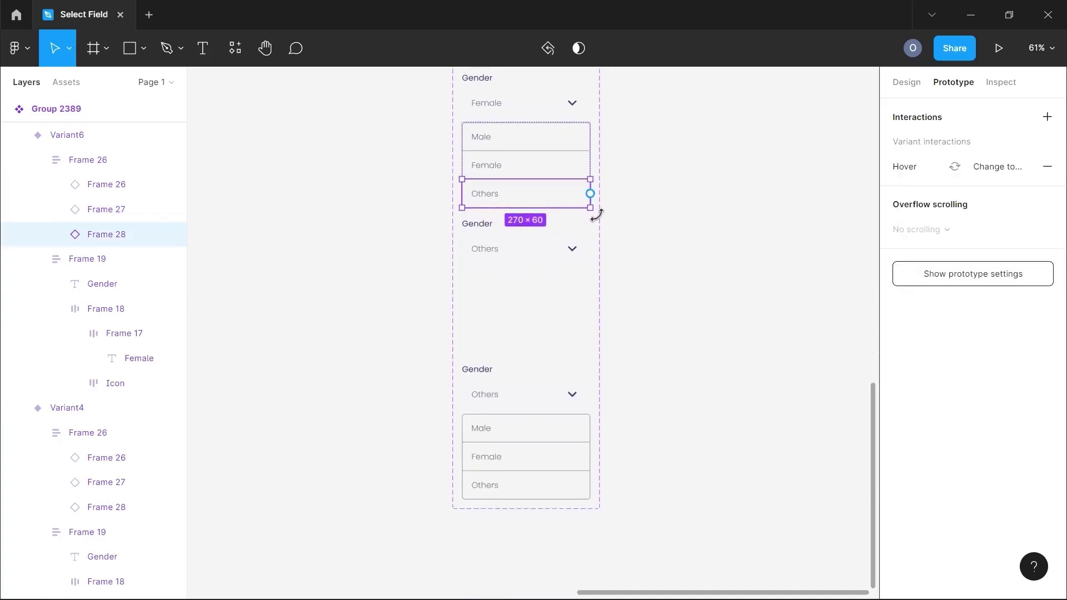
pyautogui.moveTo(591, 194); pyautogui.dragTo(548, 264)
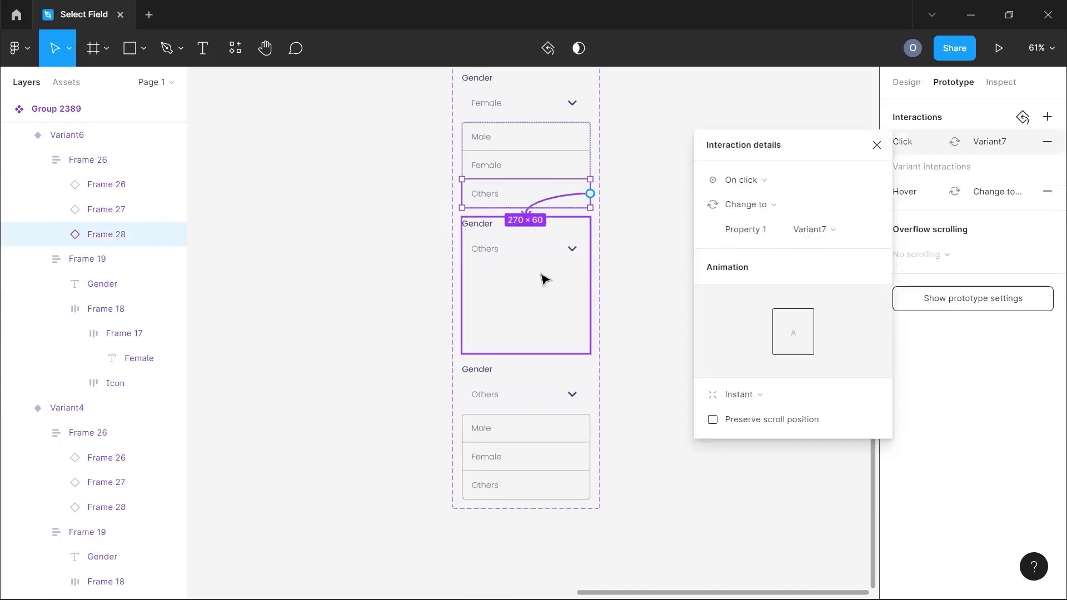
# Step: Link the Female option in the expanded Variant8 to the collapsed Variant5 with an On click, Change to interaction
pyautogui.scroll(-1, 548, 465)
pyautogui.scroll(3, 548, 465)
pyautogui.scroll(2, 549, 463)
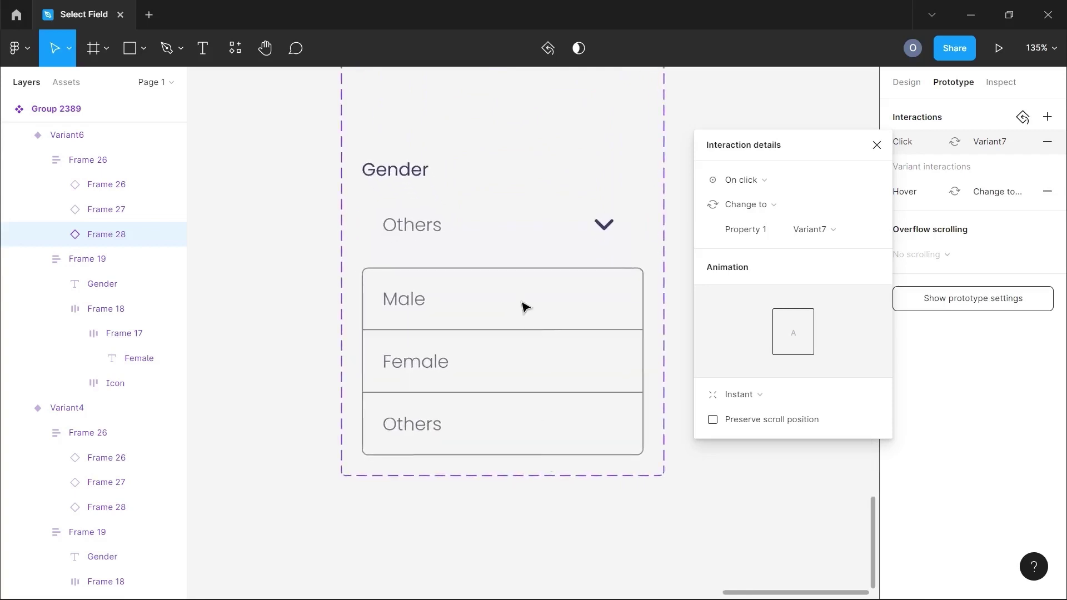
pyautogui.click(519, 299)
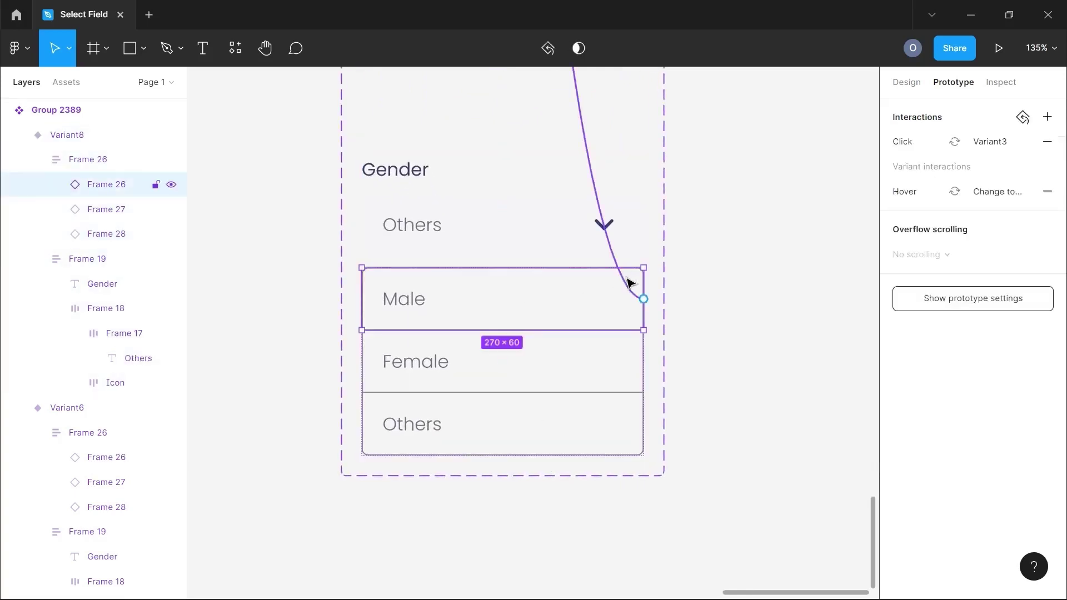
pyautogui.scroll(-5, 629, 282)
pyautogui.scroll(3, 623, 289)
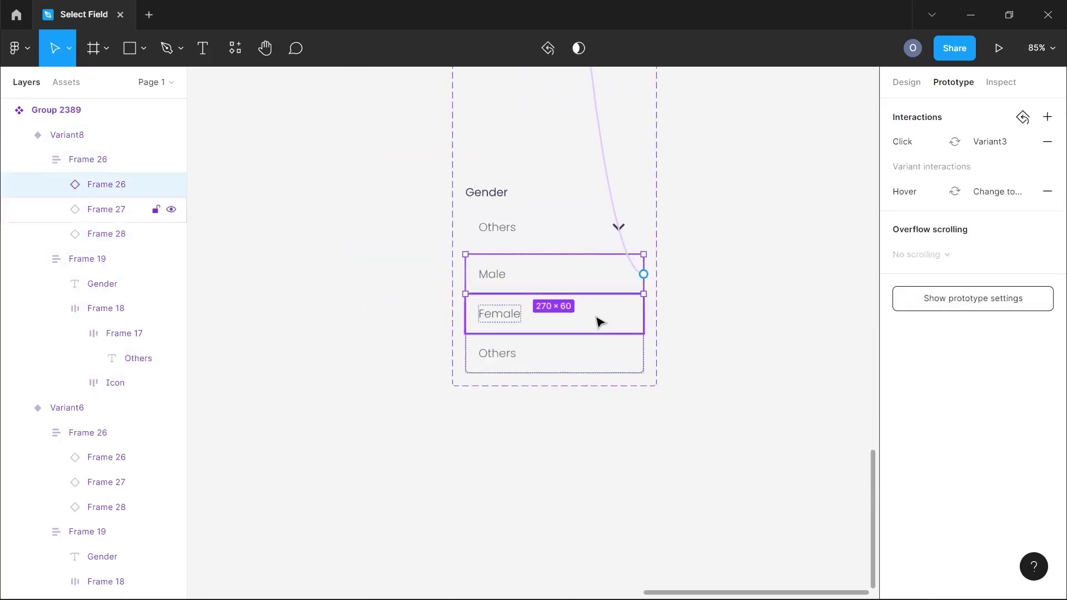
pyautogui.click(596, 318)
pyautogui.scroll(-2, 597, 319)
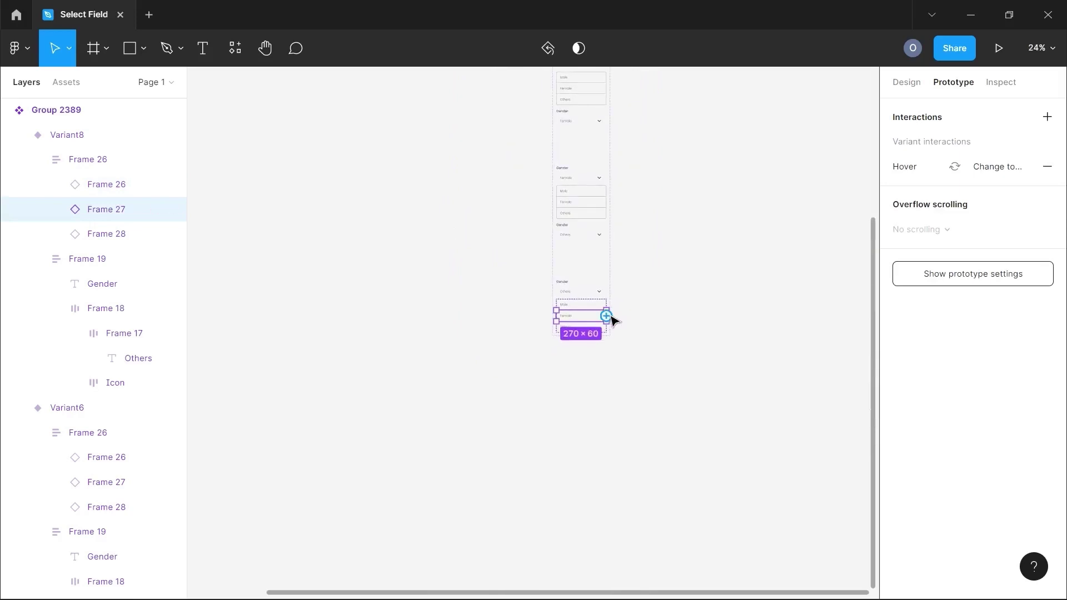
pyautogui.moveTo(606, 316); pyautogui.dragTo(570, 142)
pyautogui.scroll(5, 579, 126)
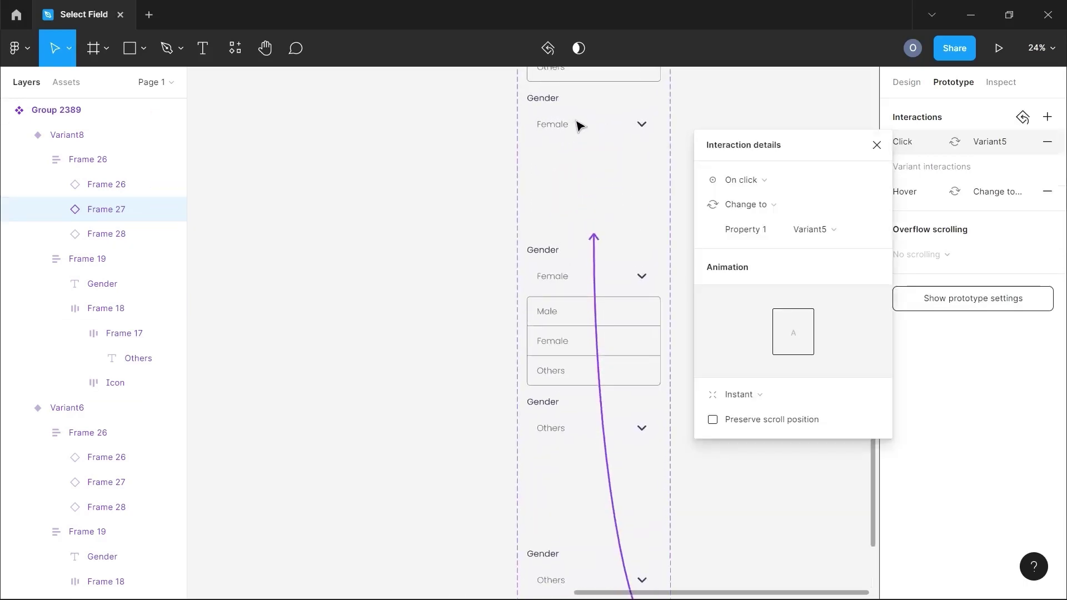
pyautogui.scroll(-5, 555, 131)
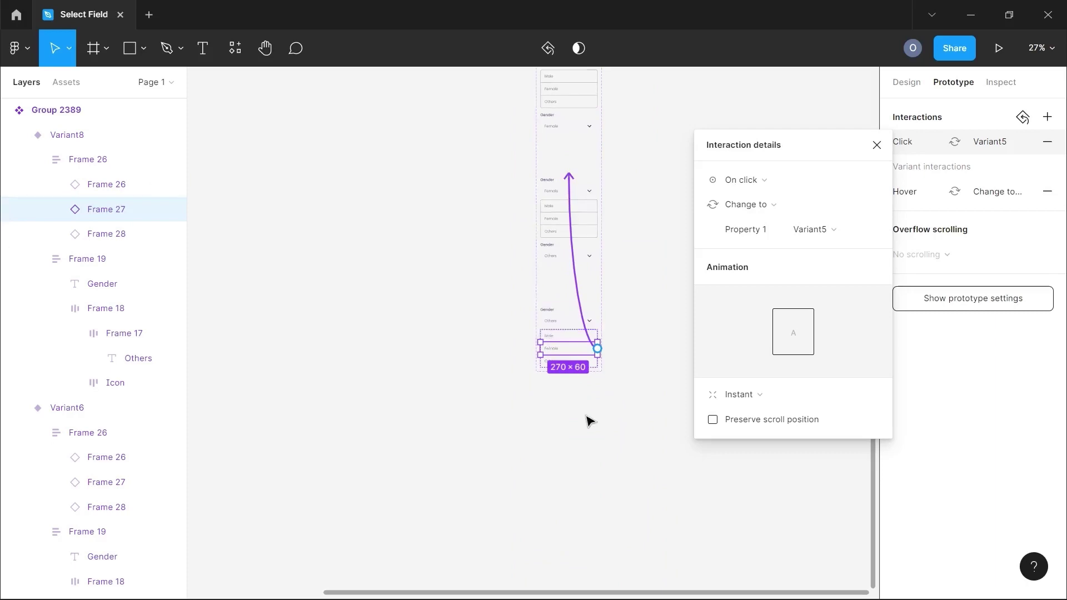
# Step: Link the Others option in the expanded Variant8 to the collapsed Variant7 with an On click, Change to interaction
pyautogui.scroll(4, 591, 378)
pyautogui.click(586, 352)
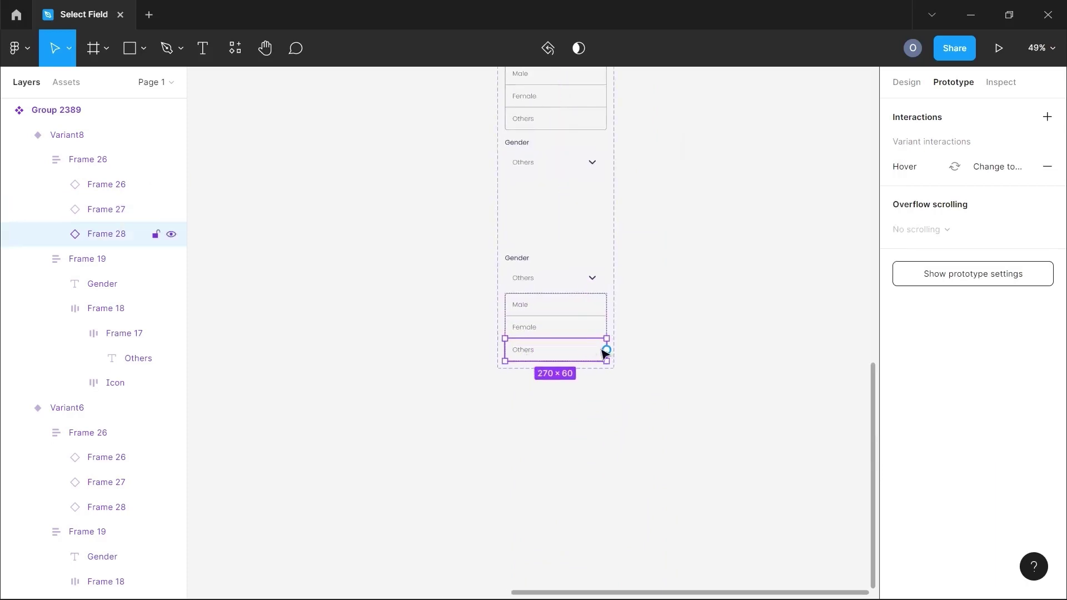
pyautogui.moveTo(606, 350); pyautogui.dragTo(541, 214)
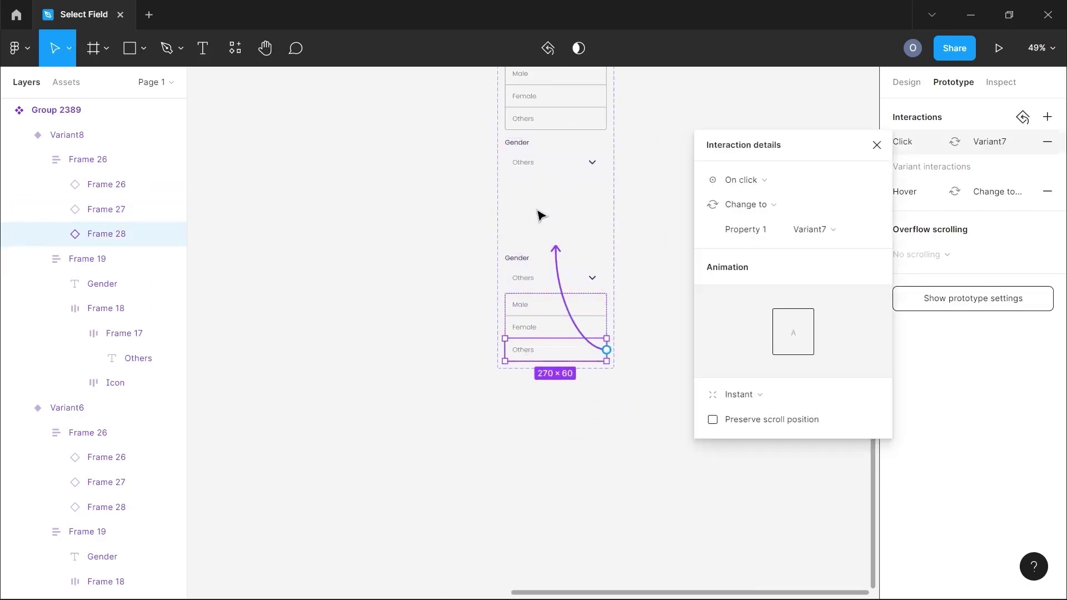
# Step: Examine the prototype connections of the options in the expanded Variant2 and of the Male select field in the collapsed Variant3
pyautogui.scroll(-3, 540, 214)
pyautogui.scroll(-5, 540, 215)
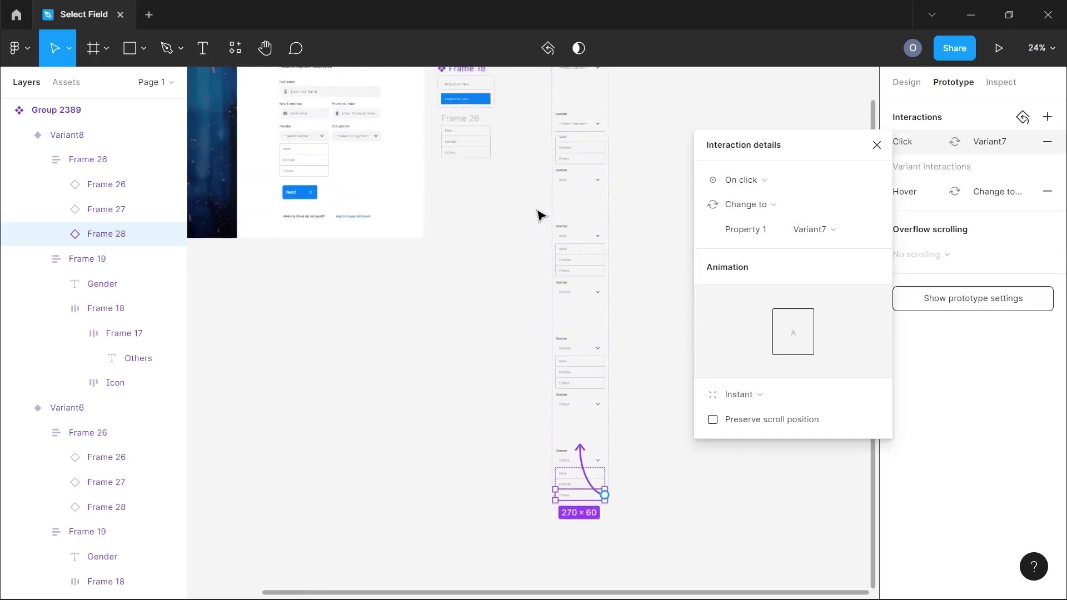
pyautogui.scroll(3, 575, 167)
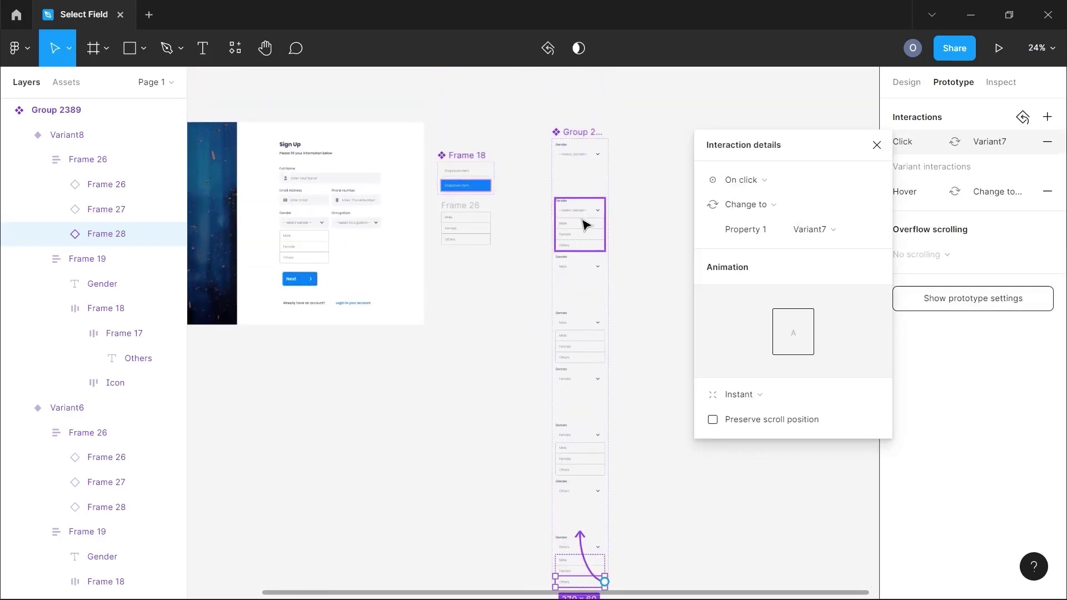
pyautogui.click(582, 217)
pyautogui.scroll(5, 581, 245)
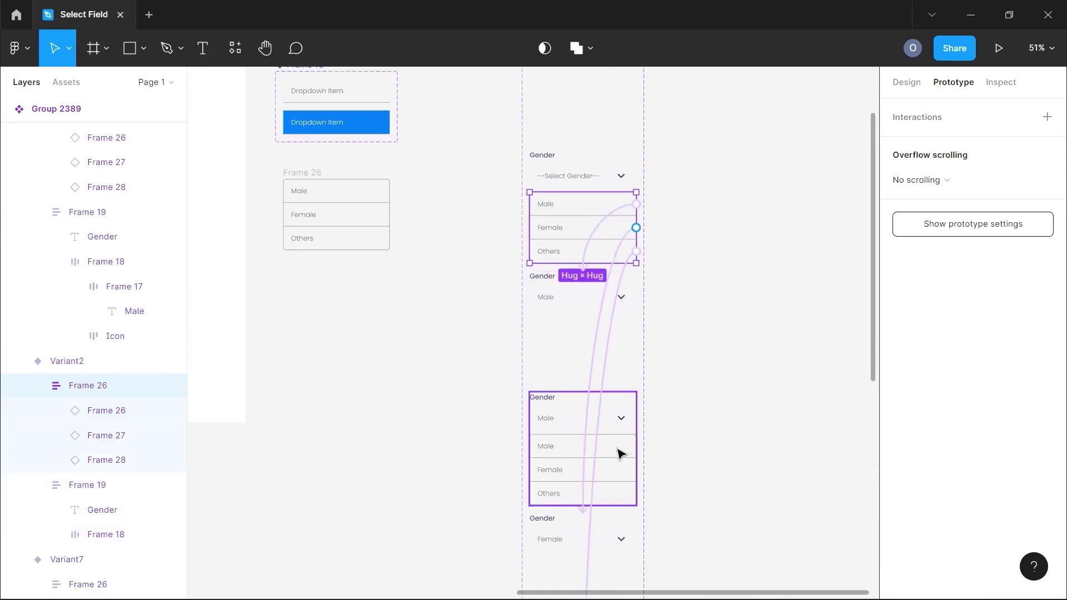
pyautogui.click(561, 304)
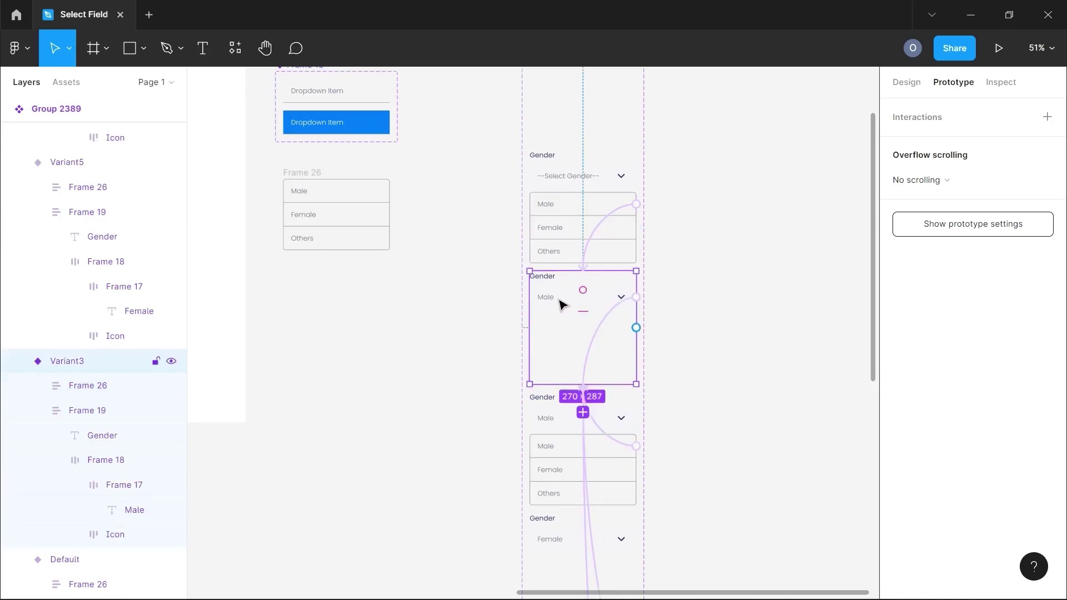
pyautogui.doubleClick(552, 301)
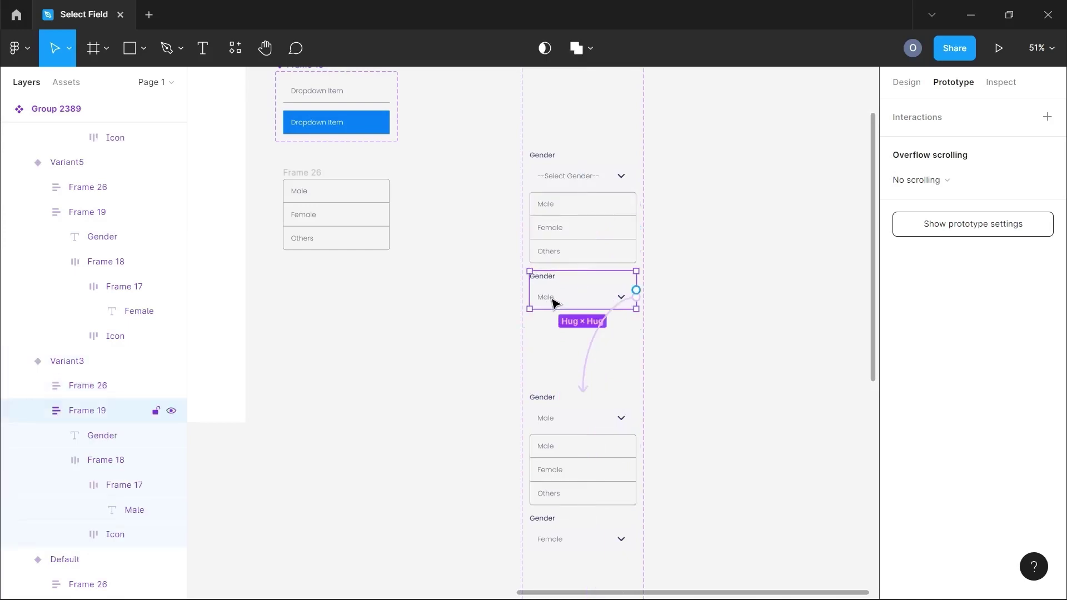
pyautogui.doubleClick(552, 300)
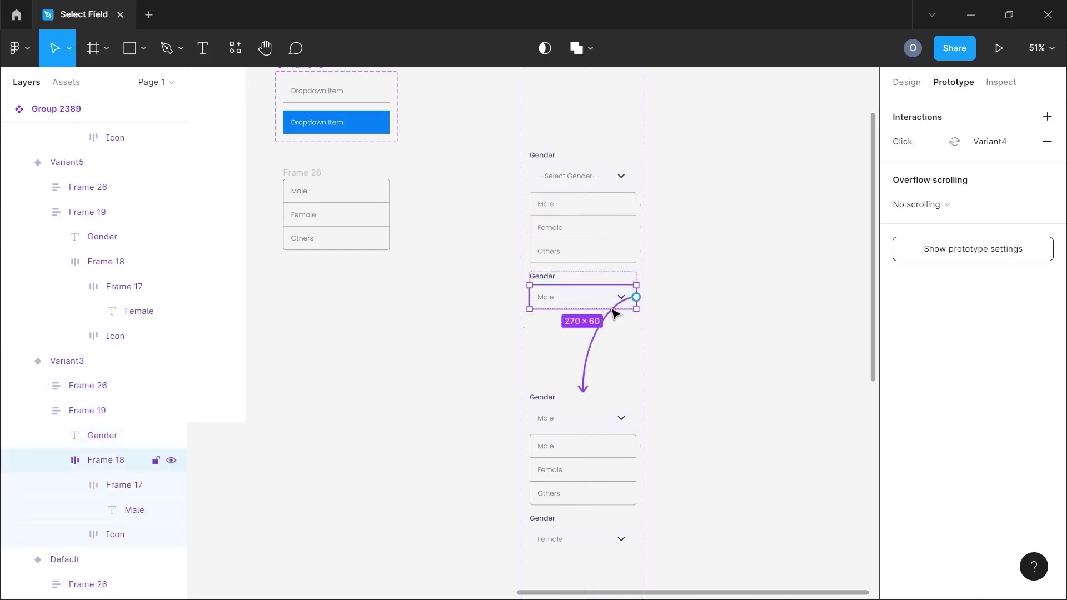
# Step: Link the Female select field in the collapsed Variant5 to the expanded Variant6 with an On click, Change to interaction
pyautogui.scroll(-5, 603, 327)
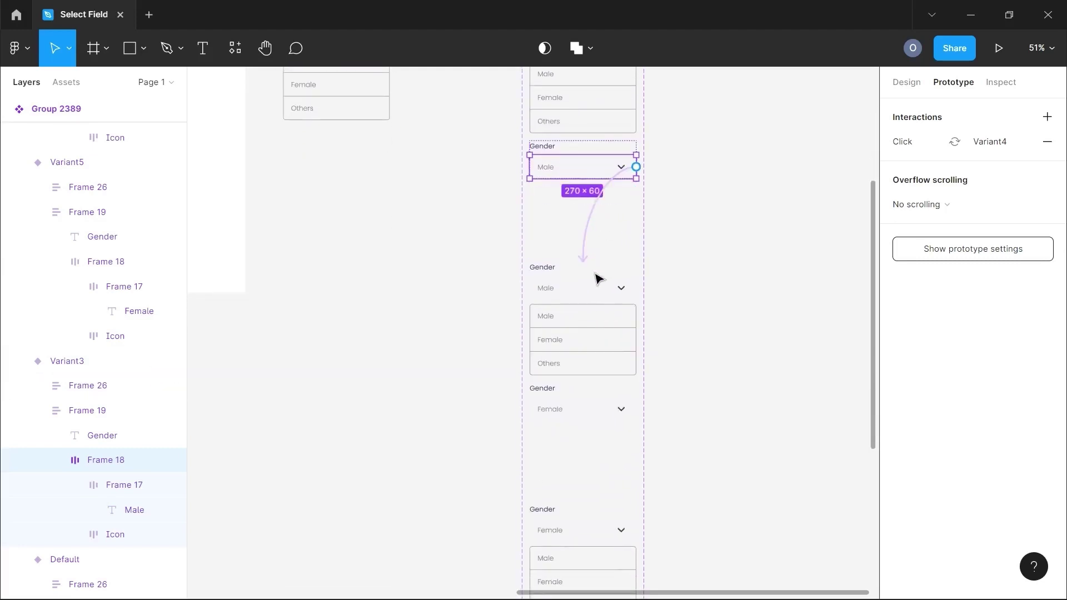
pyautogui.click(588, 310)
pyautogui.scroll(-5, 584, 311)
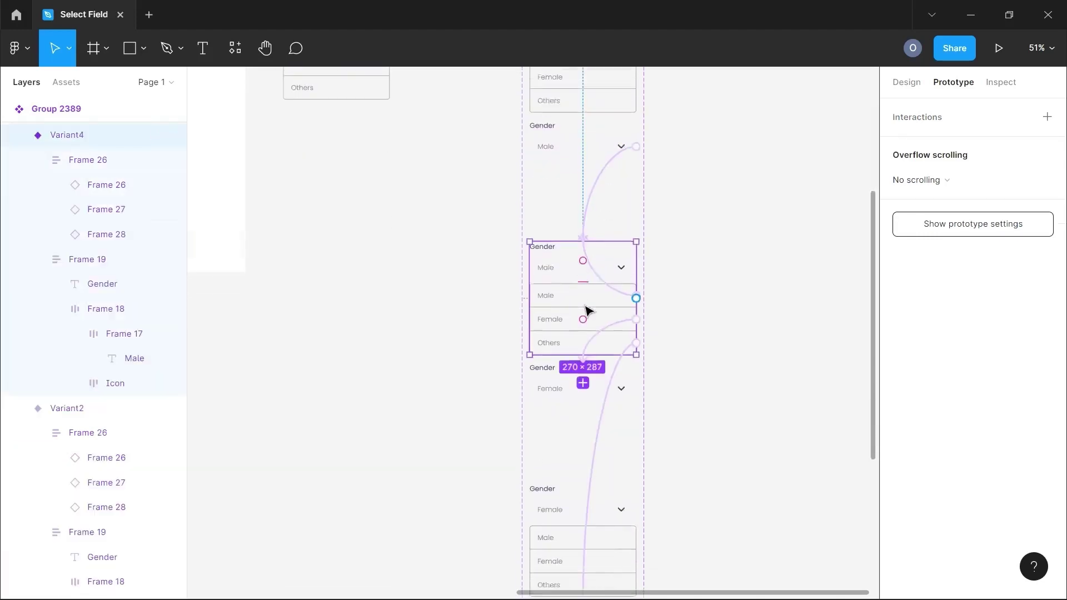
pyautogui.doubleClick(562, 287)
pyautogui.doubleClick(574, 284)
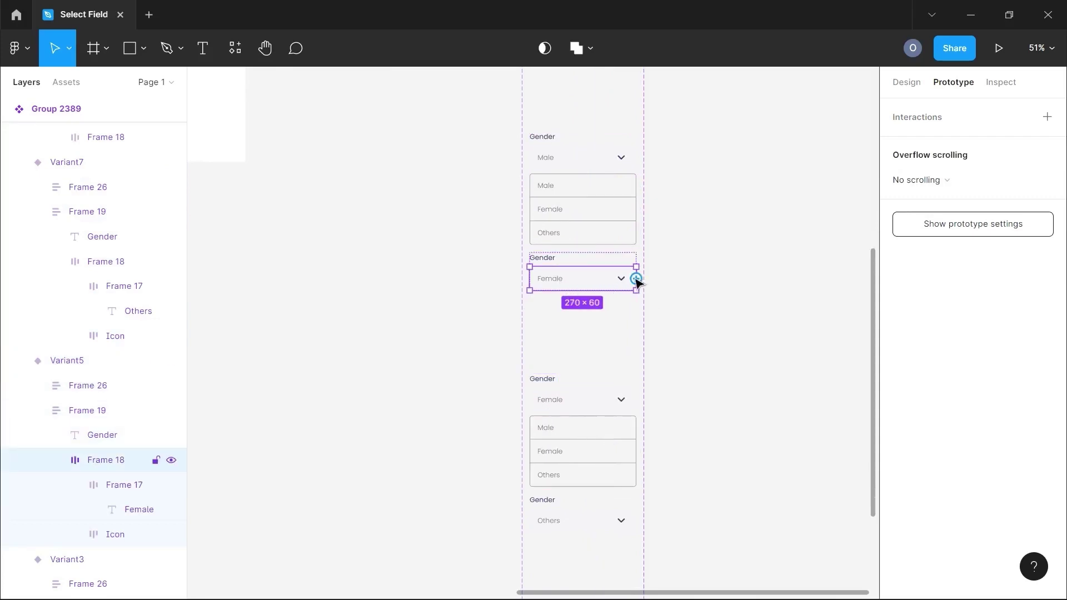
pyautogui.moveTo(637, 279); pyautogui.dragTo(606, 395)
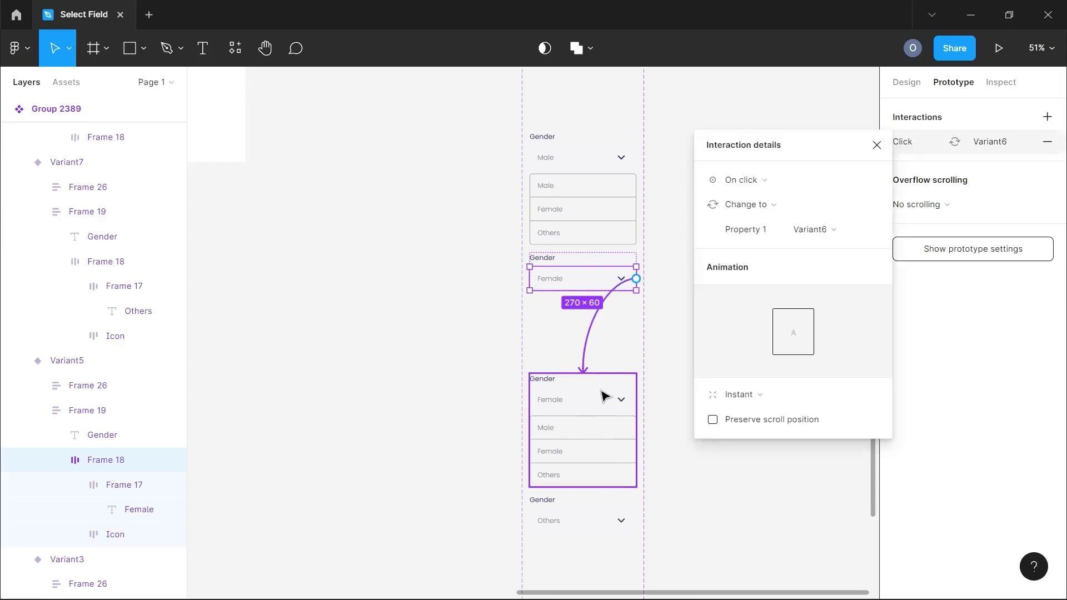
# Step: Link the Others select field in the collapsed Variant7 to the expanded Variant8 with an On click, Change to interaction
pyautogui.scroll(-3, 605, 395)
pyautogui.click(584, 375)
pyautogui.doubleClick(581, 375)
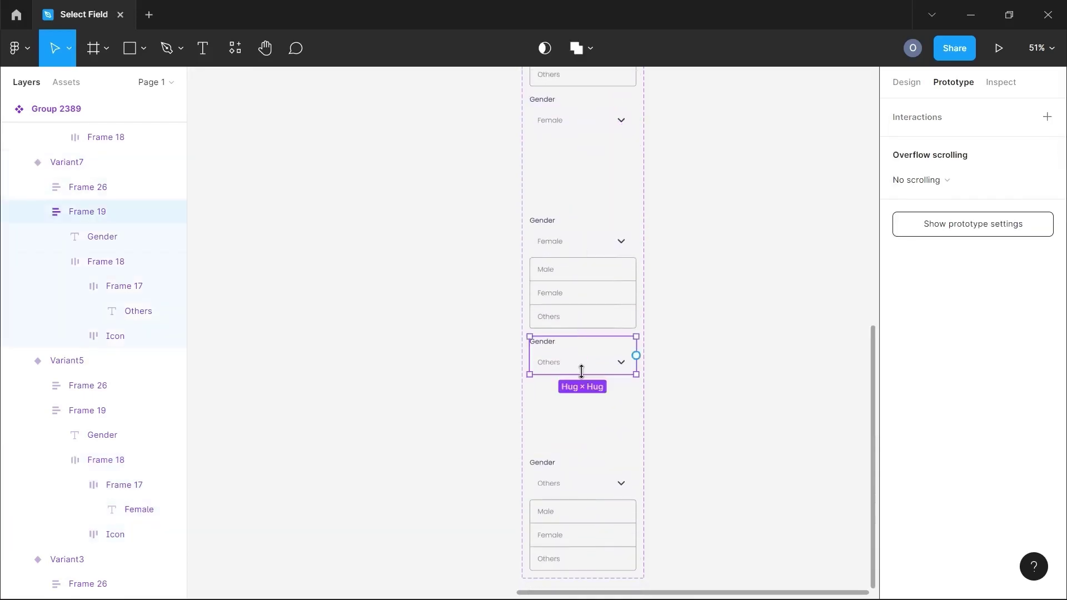
pyautogui.doubleClick(595, 371)
pyautogui.moveTo(637, 362); pyautogui.dragTo(573, 496)
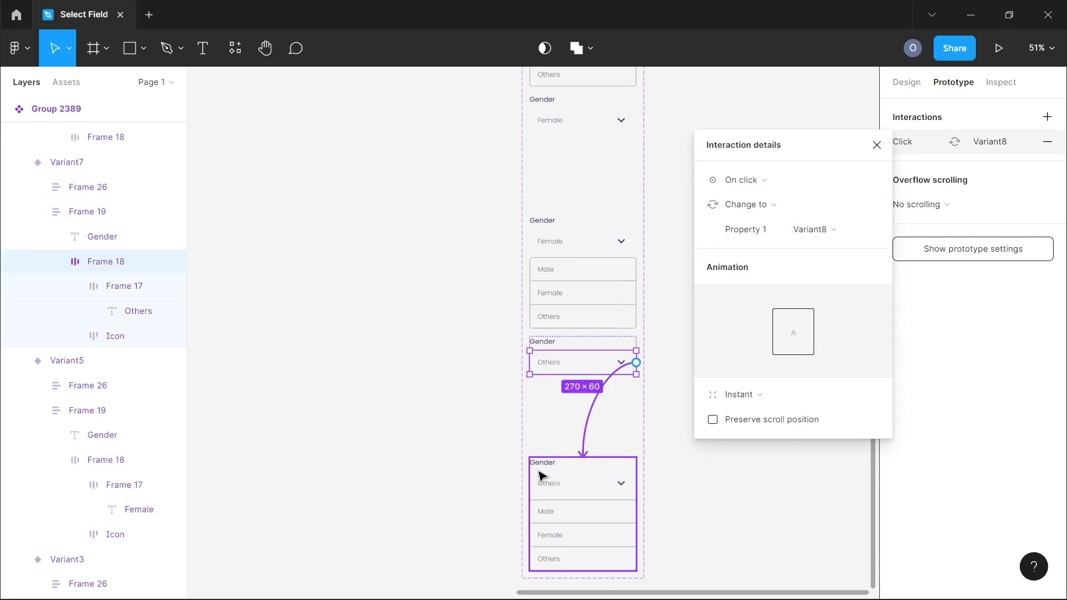
# Step: Link the --Select Gender-- field in the collapsed Default variant to the expanded Variant2 with an On click, Change to interaction
pyautogui.scroll(-2, 570, 493)
pyautogui.scroll(3, 554, 484)
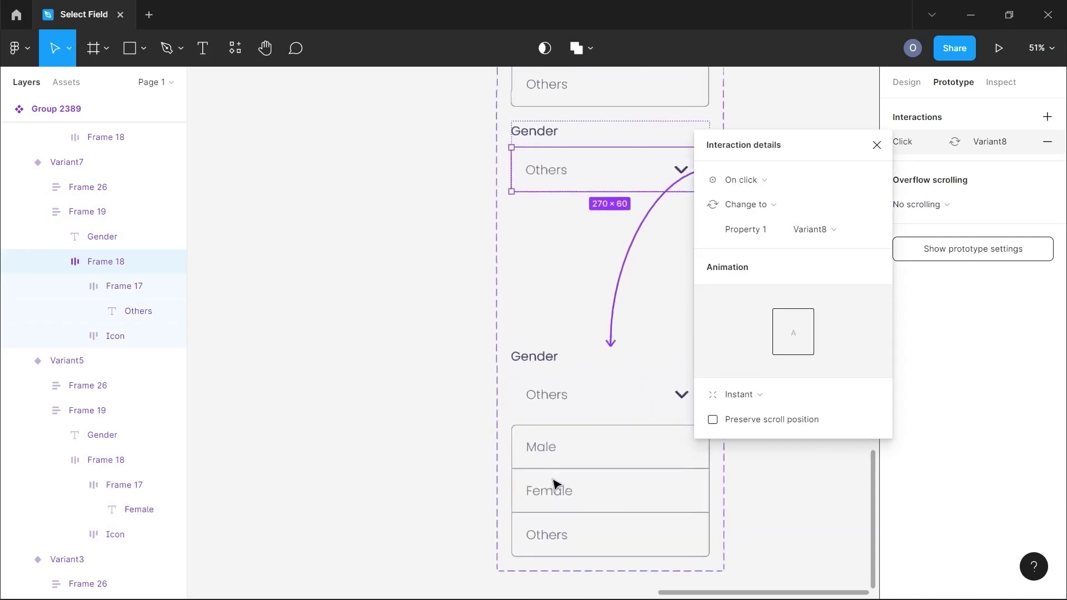
pyautogui.scroll(-2, 555, 483)
pyautogui.hscroll(2, 555, 484)
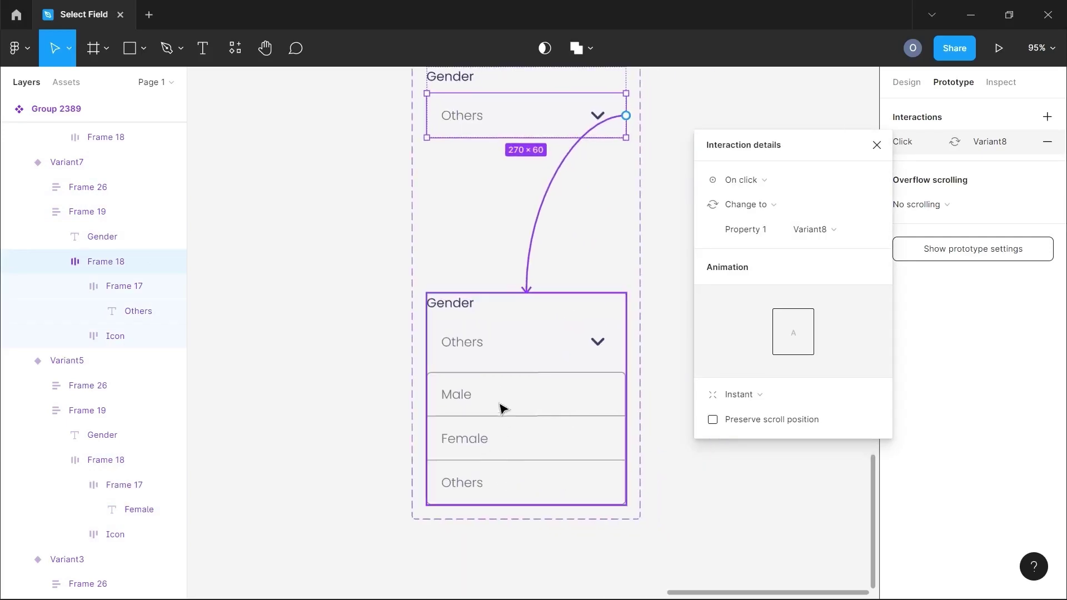
pyautogui.scroll(-5, 493, 352)
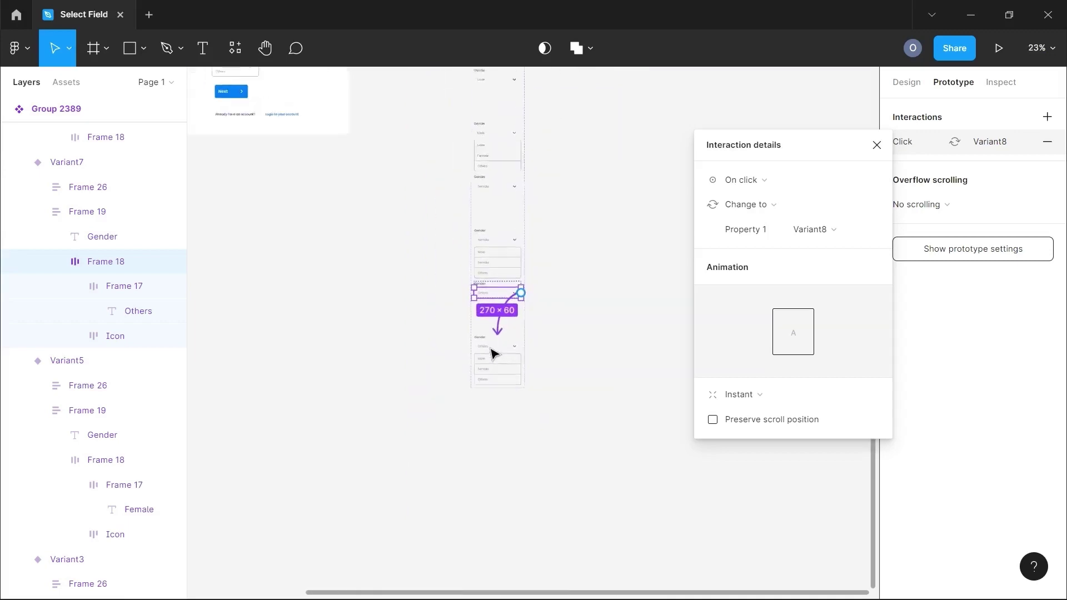
pyautogui.scroll(-2, 493, 353)
pyautogui.scroll(-2, 585, 145)
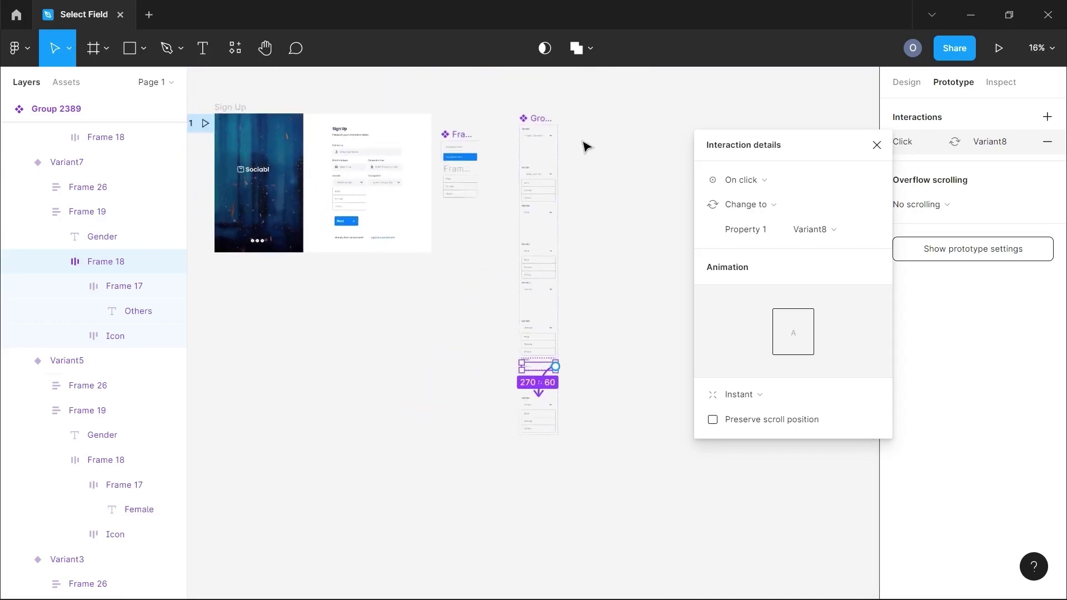
pyautogui.click(542, 121)
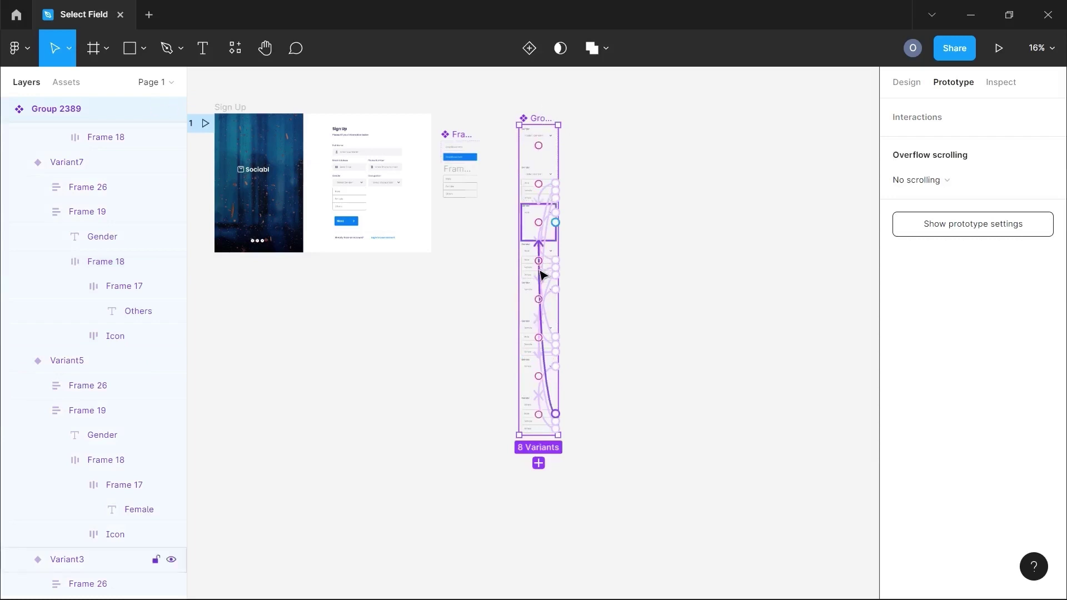
pyautogui.scroll(5, 538, 121)
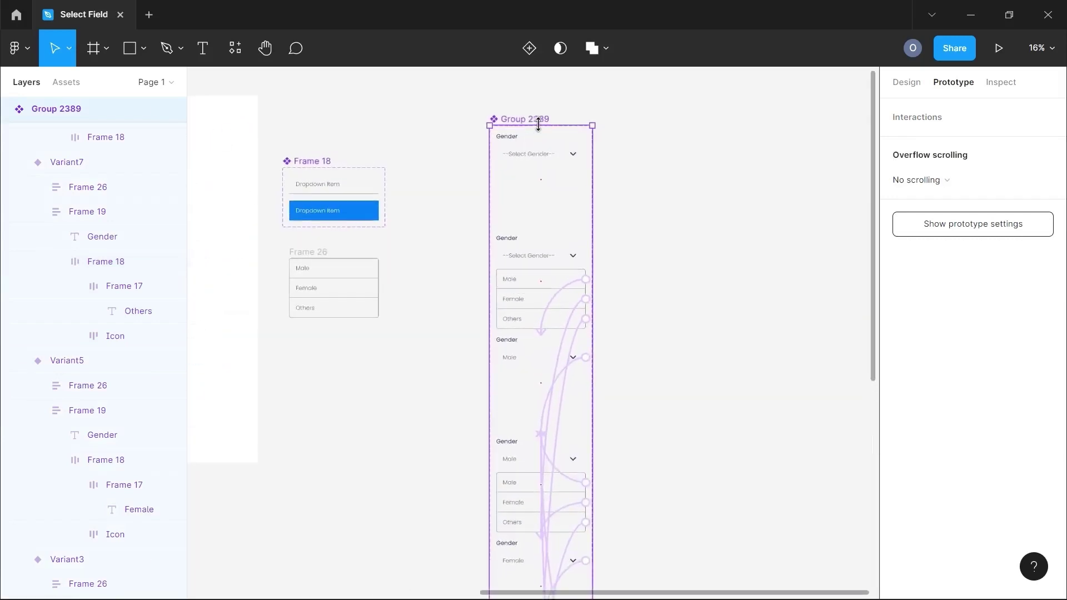
pyautogui.scroll(5, 542, 150)
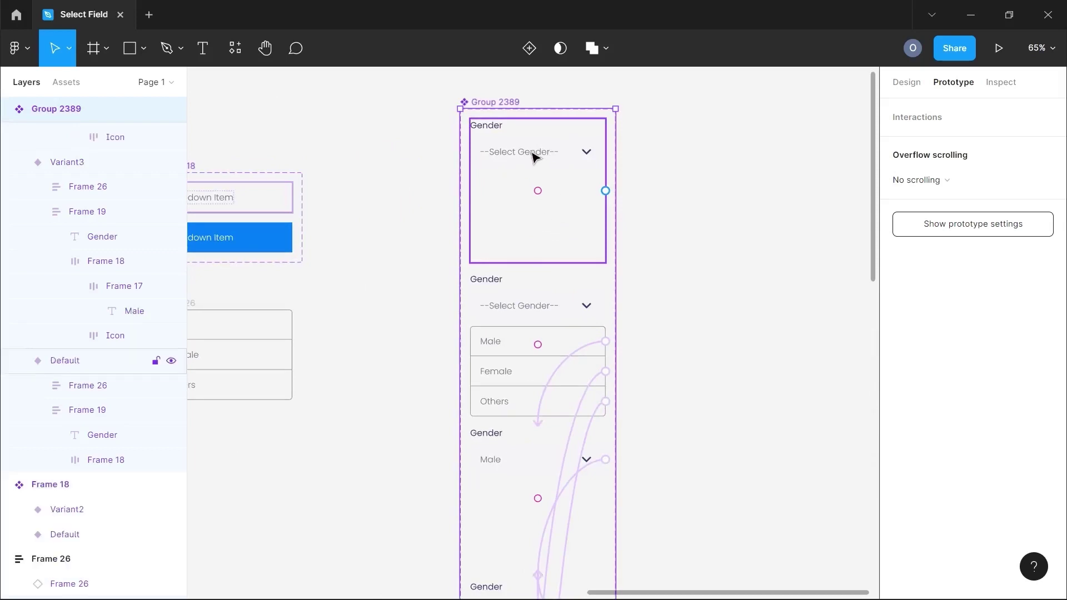
pyautogui.doubleClick(533, 154)
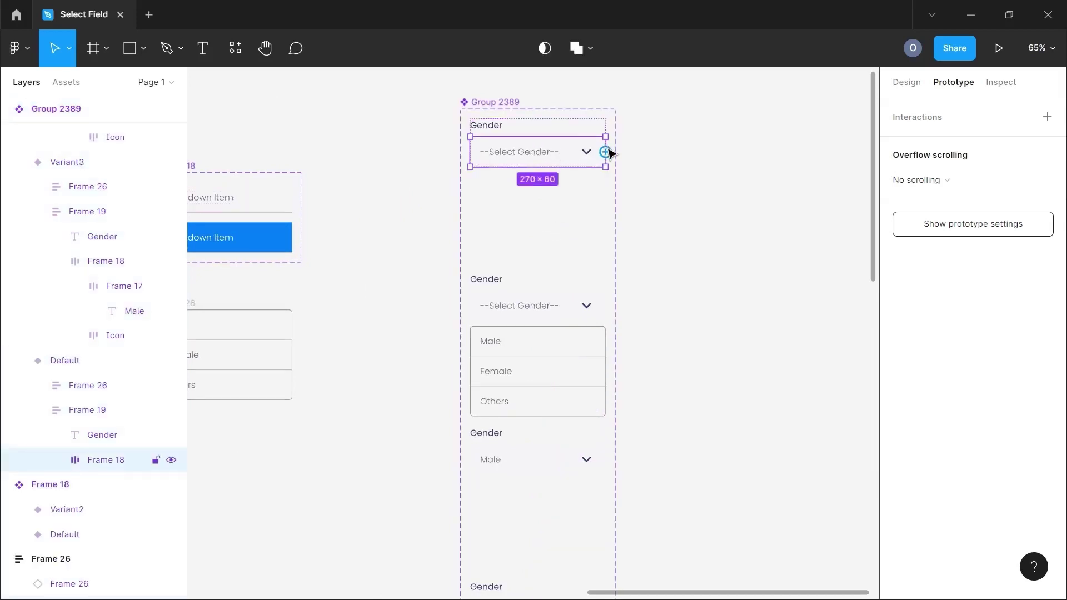
pyautogui.moveTo(606, 152); pyautogui.dragTo(512, 301)
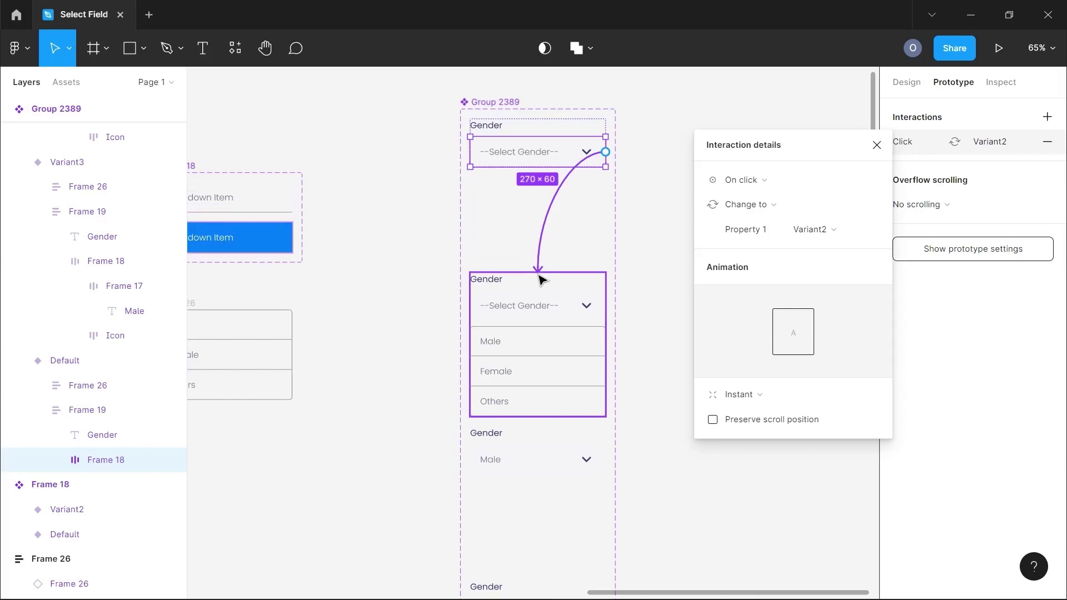
# Step: Replace the static Gender dropdown group in the Sign Up form with a copy of the Default variant of Group 2389
pyautogui.scroll(-5, 542, 279)
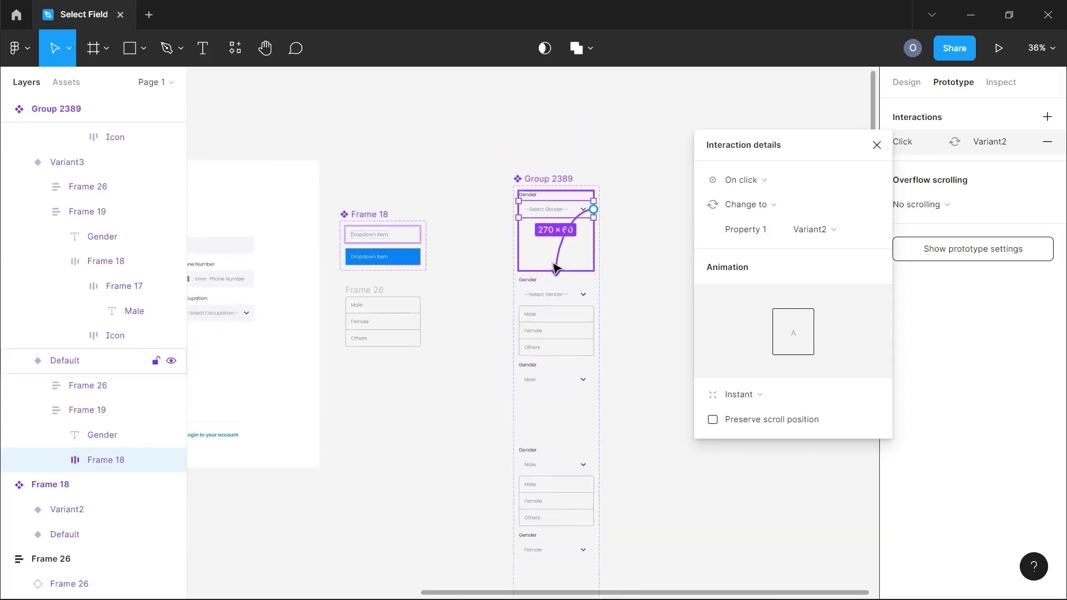
pyautogui.scroll(4, 556, 268)
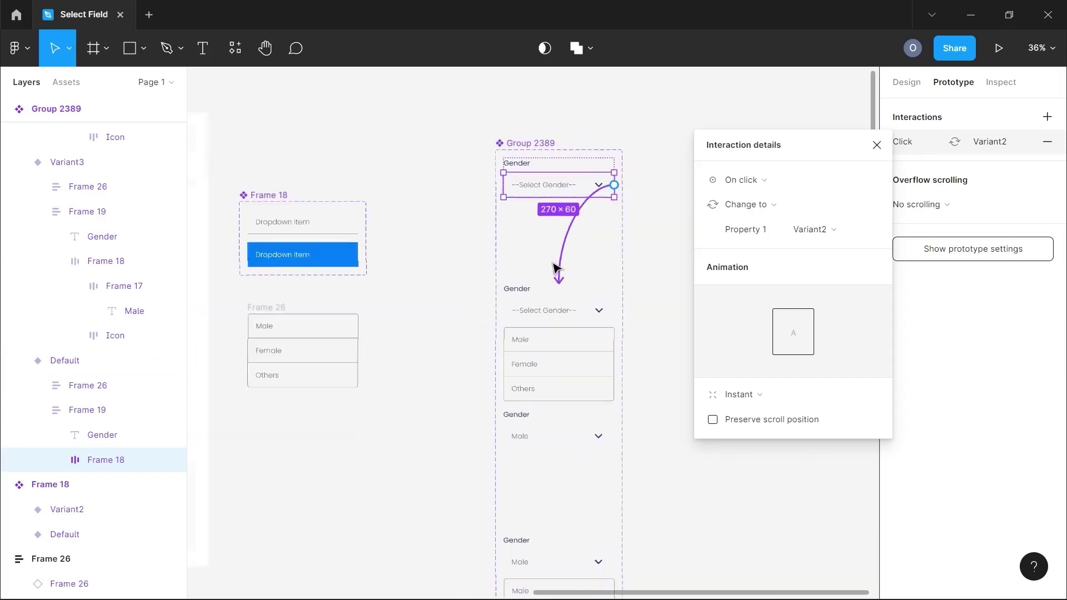
pyautogui.click(664, 218)
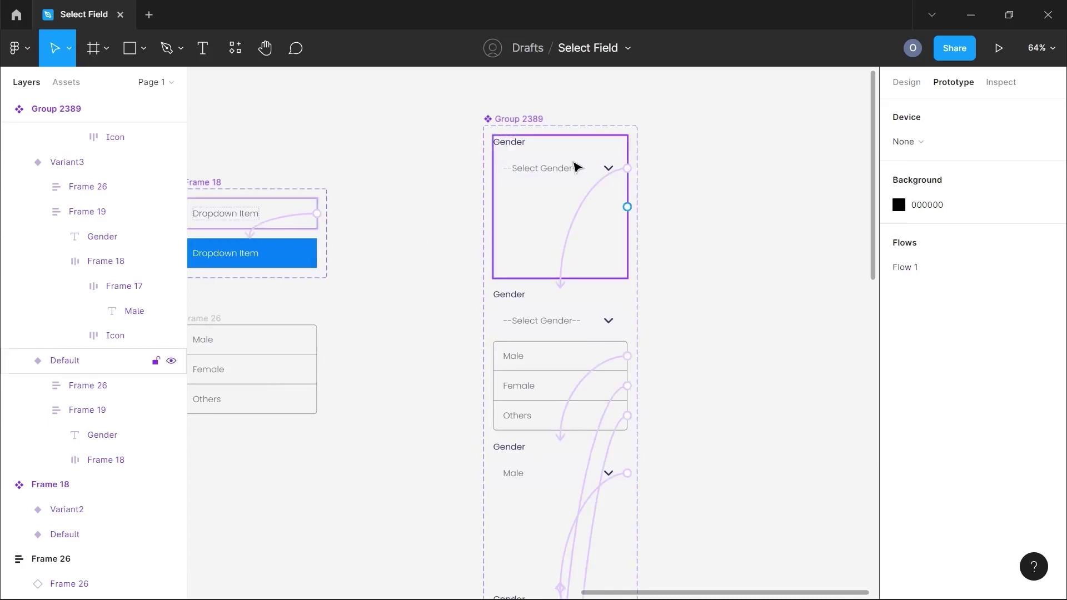
pyautogui.click(906, 83)
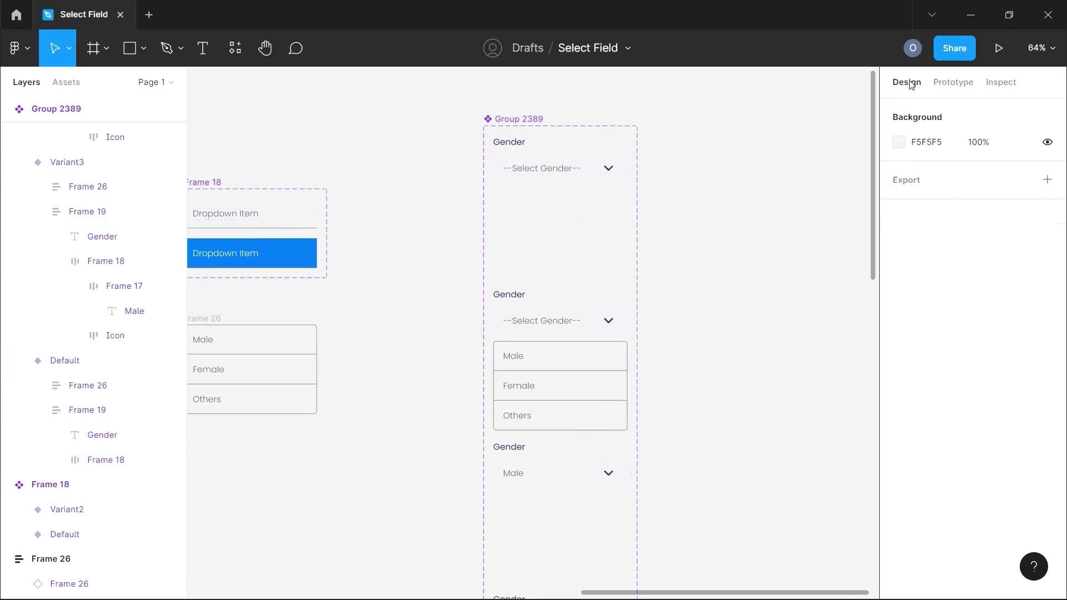
pyautogui.click(574, 202)
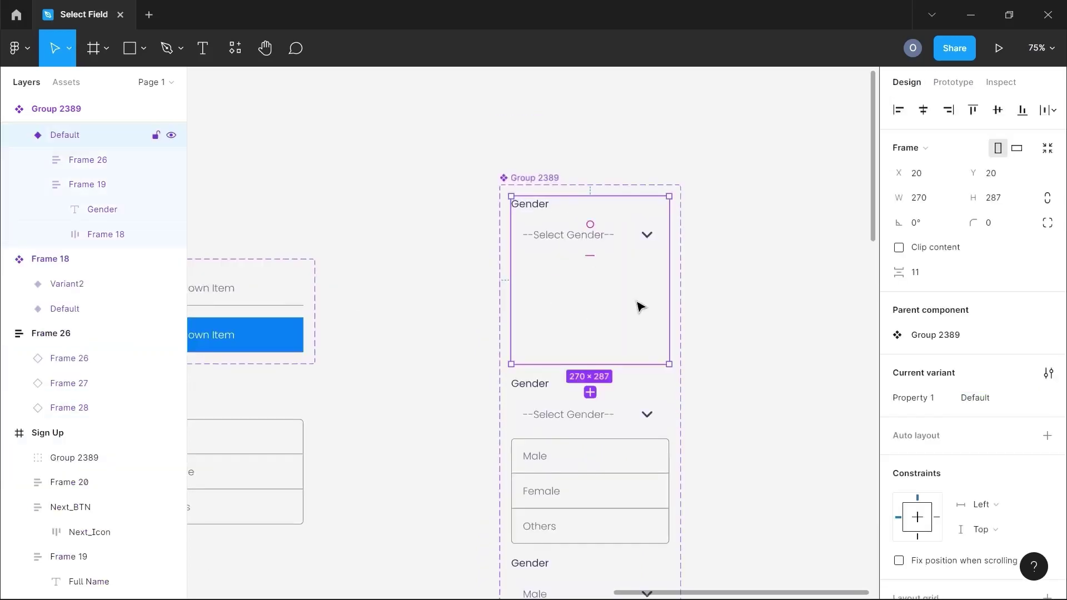
pyautogui.scroll(2, 638, 305)
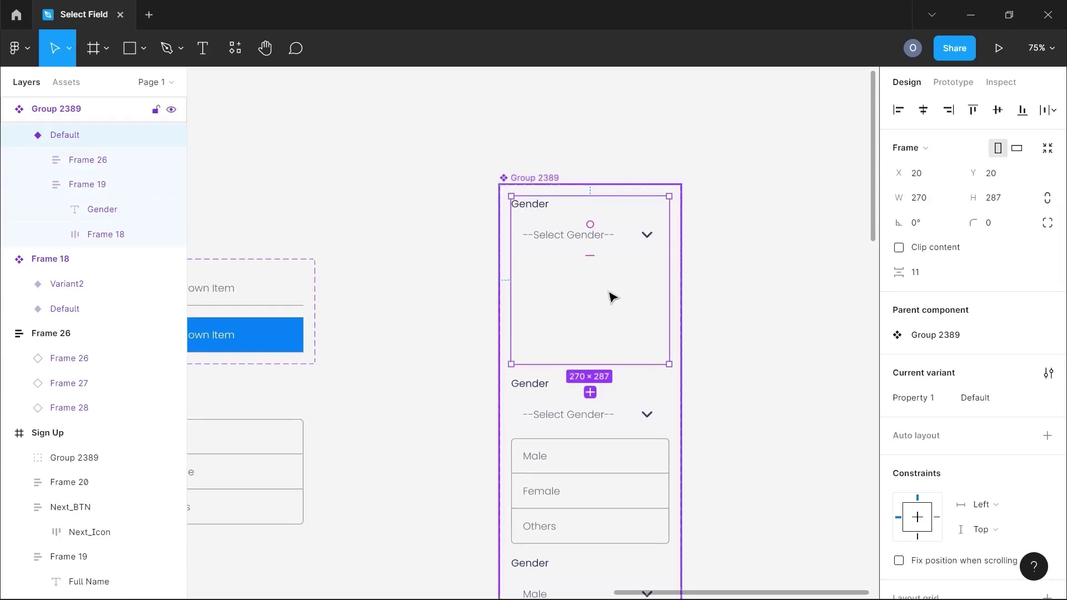
pyautogui.hscroll(-10, 500, 323)
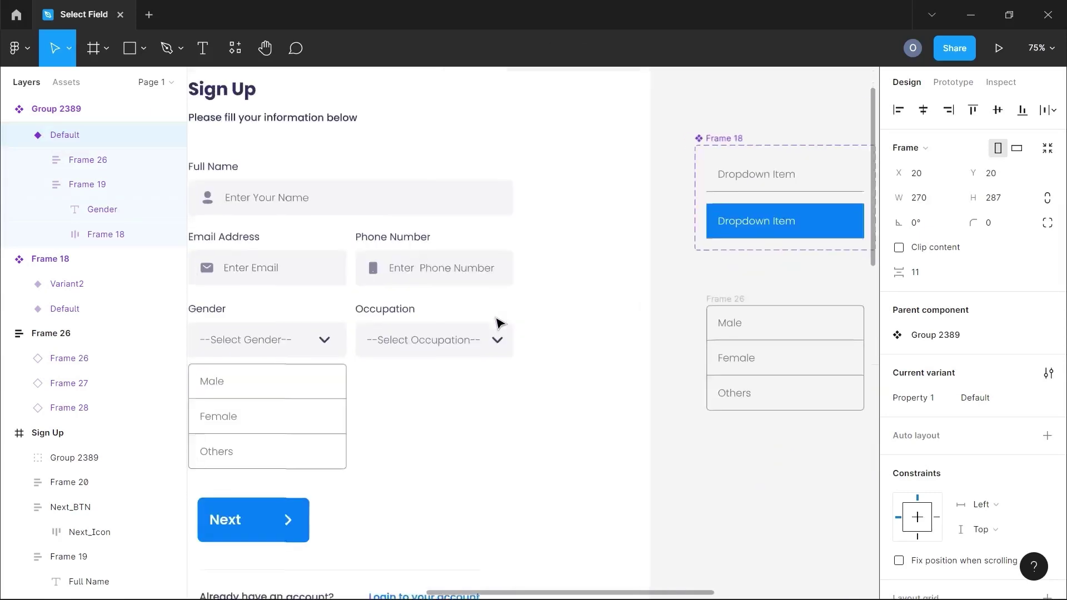
pyautogui.hscroll(-10, 500, 323)
pyautogui.click(560, 394)
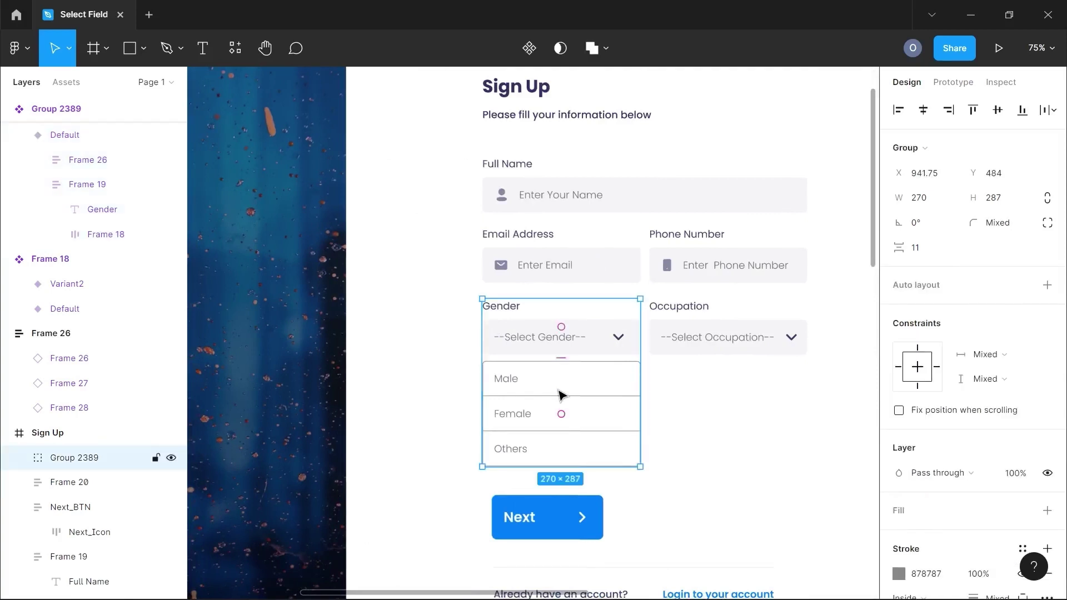
pyautogui.rightClick(607, 389)
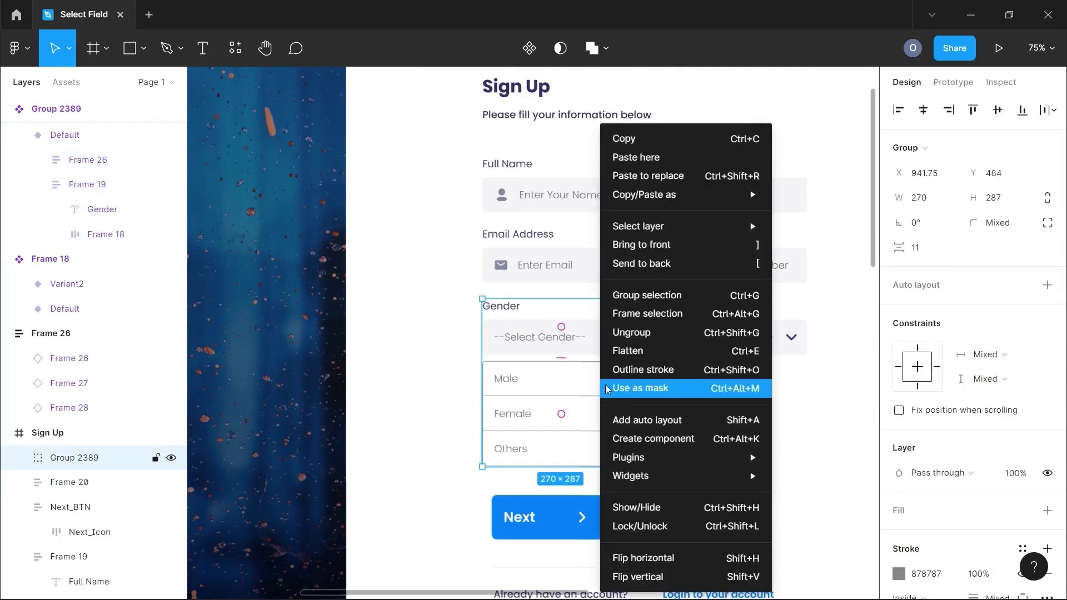
pyautogui.click(658, 176)
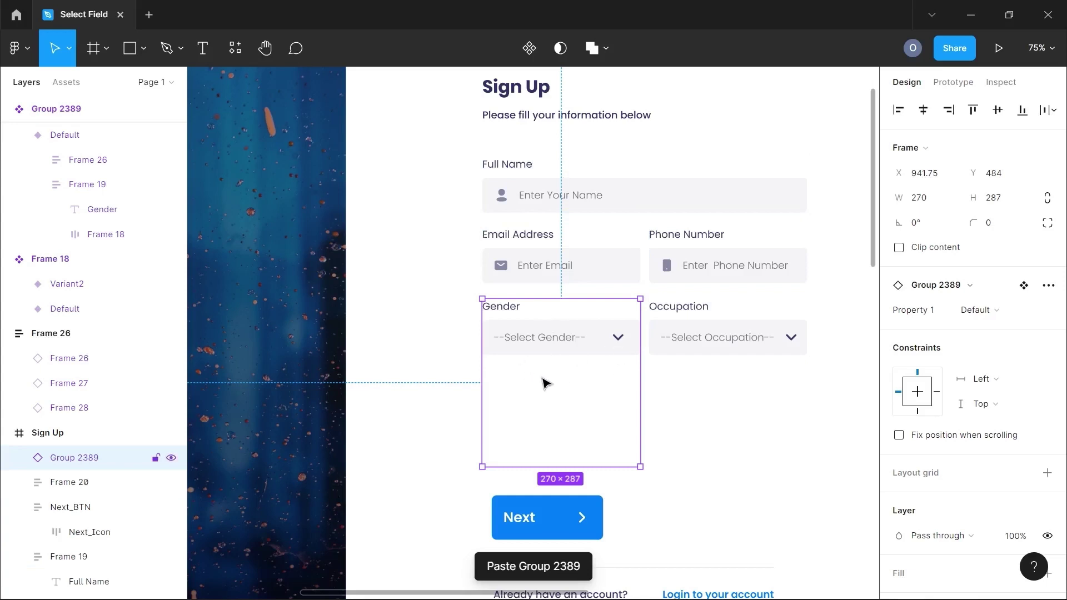
# Step: Run the prototype preview of the Sign Up frame and bring the Gender field into view
pyautogui.scroll(-5, 547, 383)
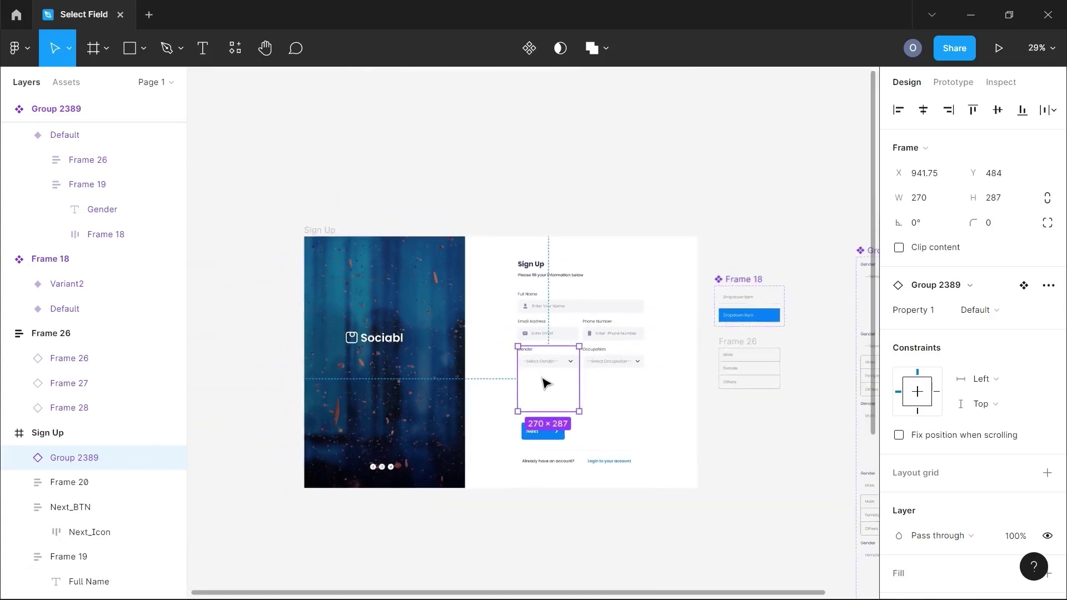
pyautogui.click(329, 232)
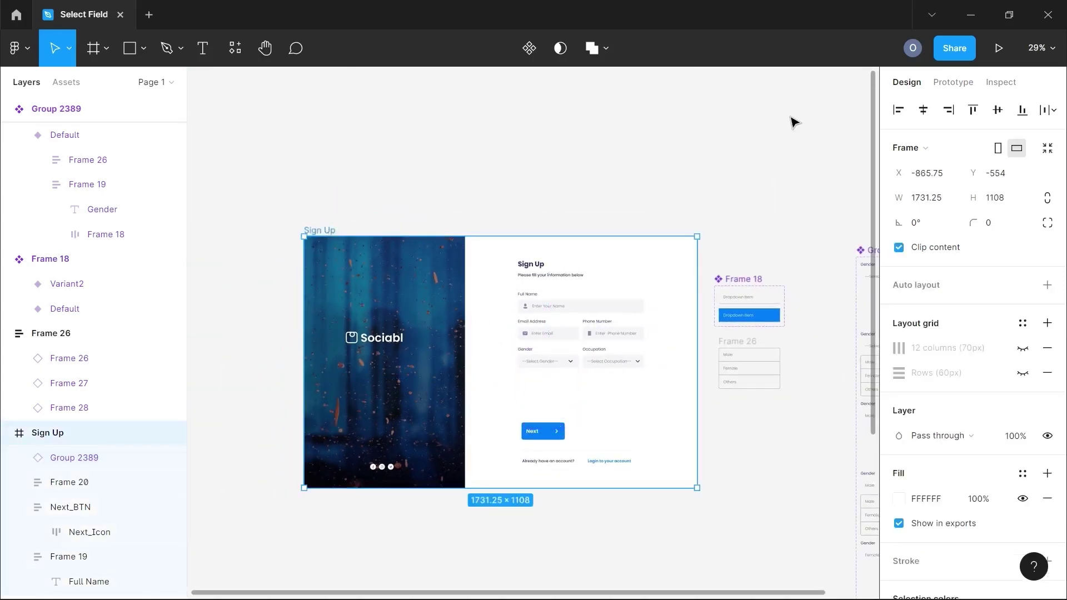
pyautogui.click(998, 49)
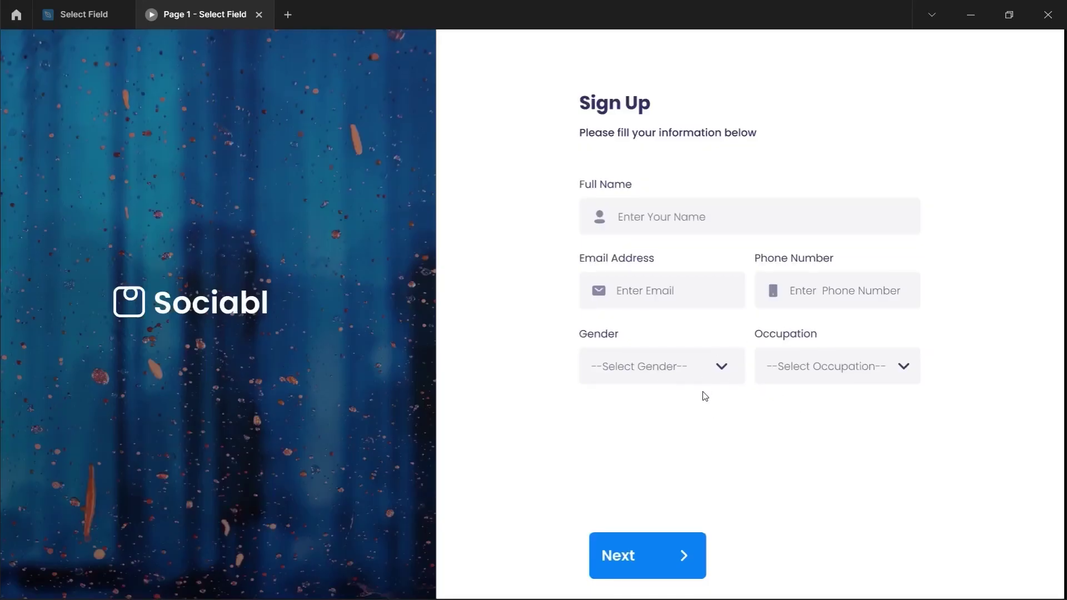
pyautogui.scroll(-1, 705, 396)
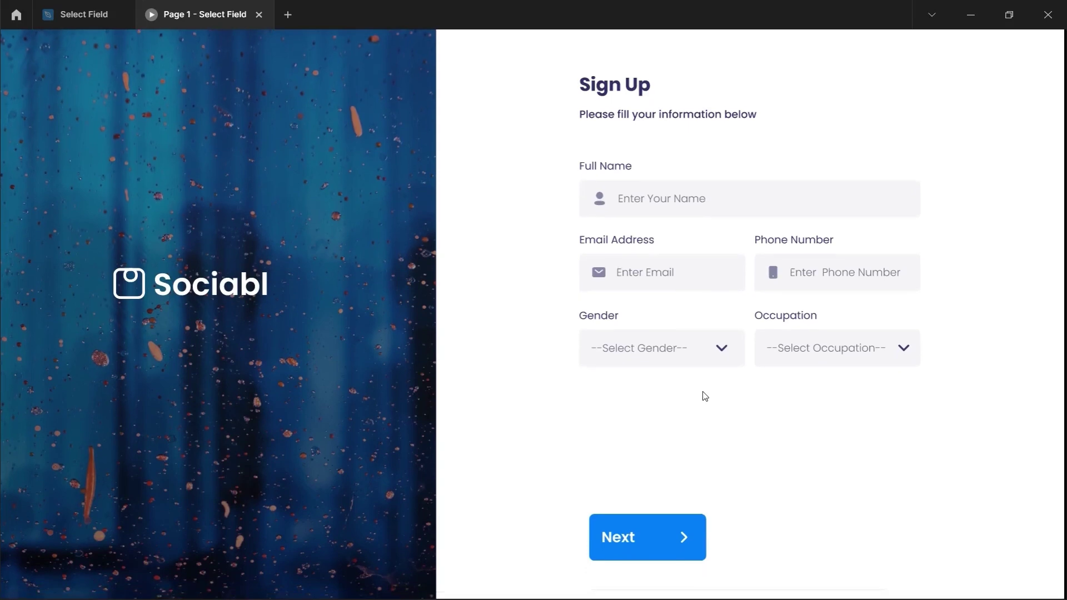
# Step: Test the Gender dropdown in the preview by choosing Male, Female and Others in turn
pyautogui.click(667, 343)
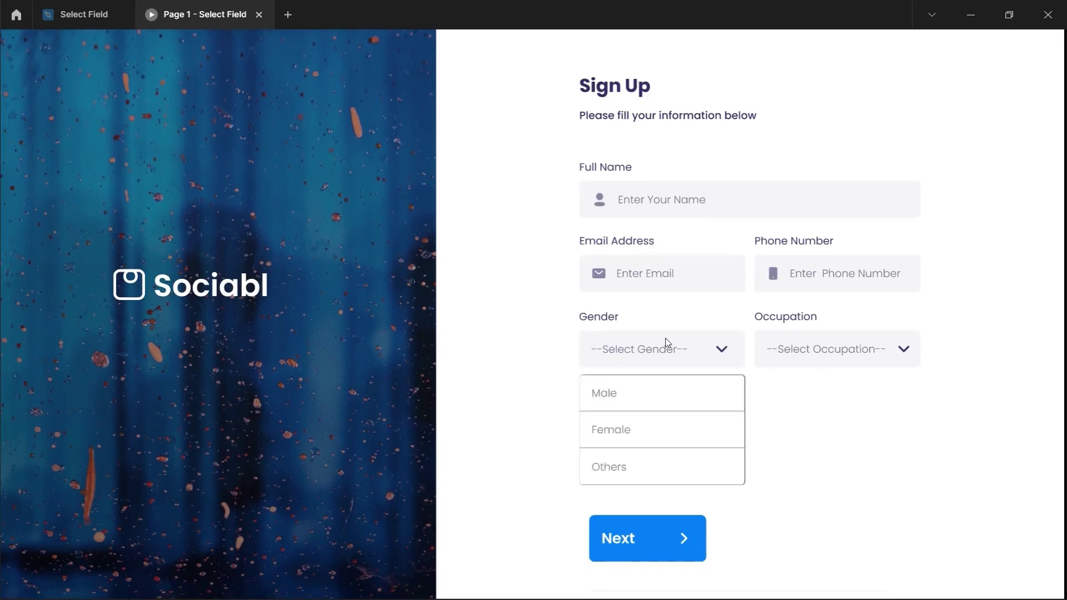
pyautogui.click(630, 403)
pyautogui.click(618, 352)
pyautogui.click(634, 428)
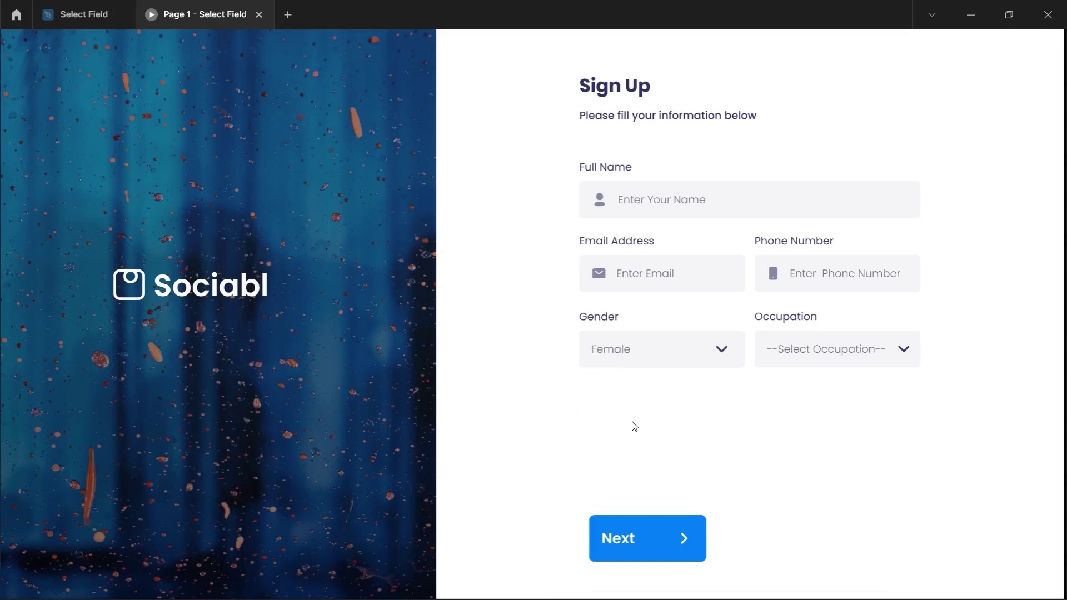
pyautogui.click(634, 358)
pyautogui.click(635, 468)
# Step: Test switching the previewed Gender dropdown through Female, Male, Female, Others, Male and Female, and reopen its option list
pyautogui.click(645, 366)
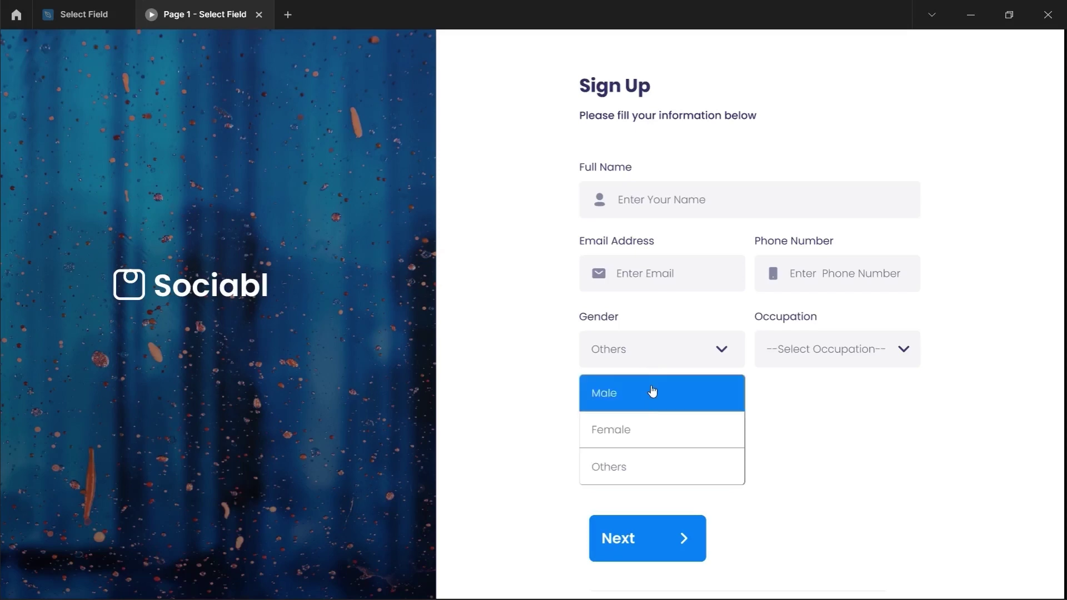
pyautogui.click(624, 425)
pyautogui.click(636, 364)
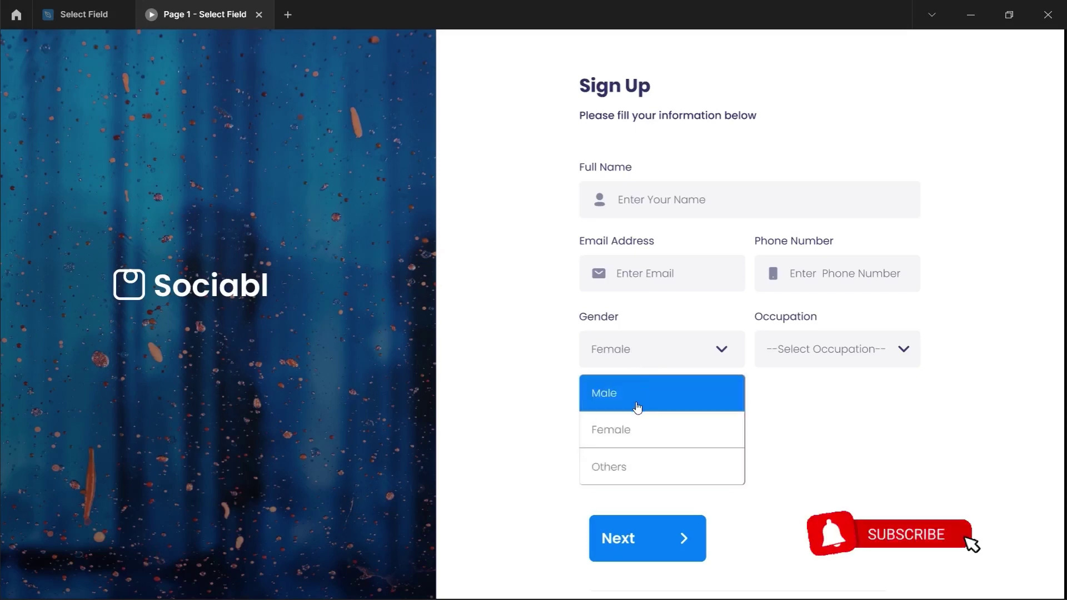
pyautogui.click(638, 408)
pyautogui.click(643, 345)
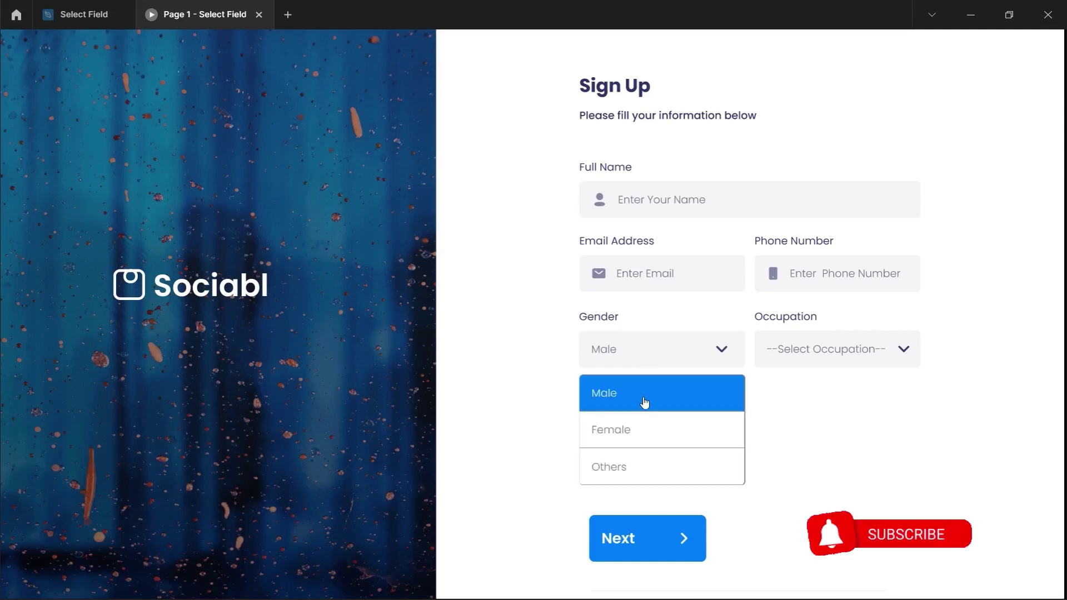
pyautogui.click(643, 428)
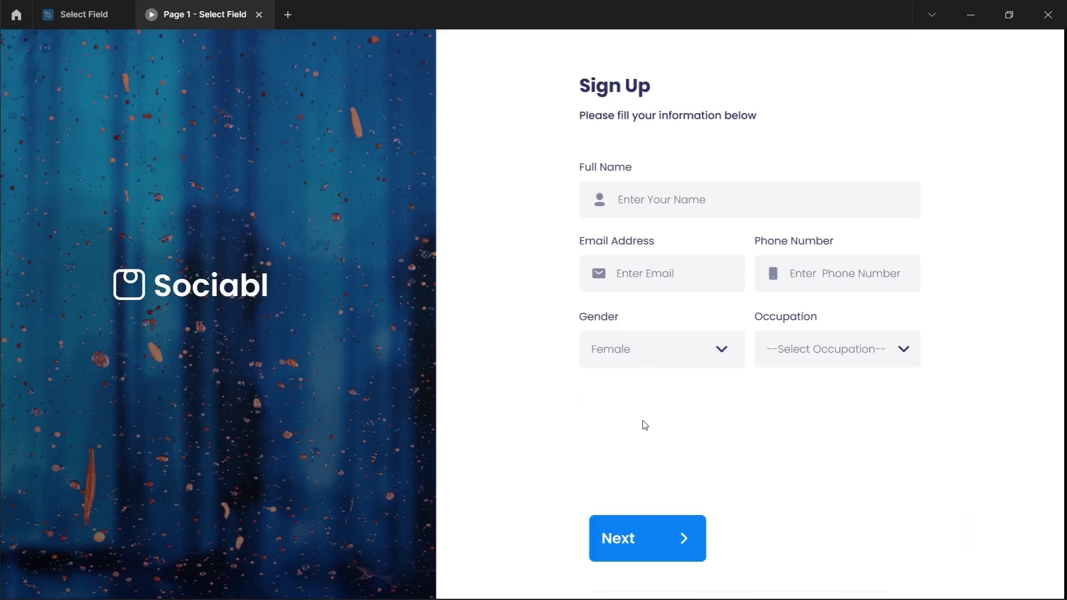
pyautogui.click(647, 352)
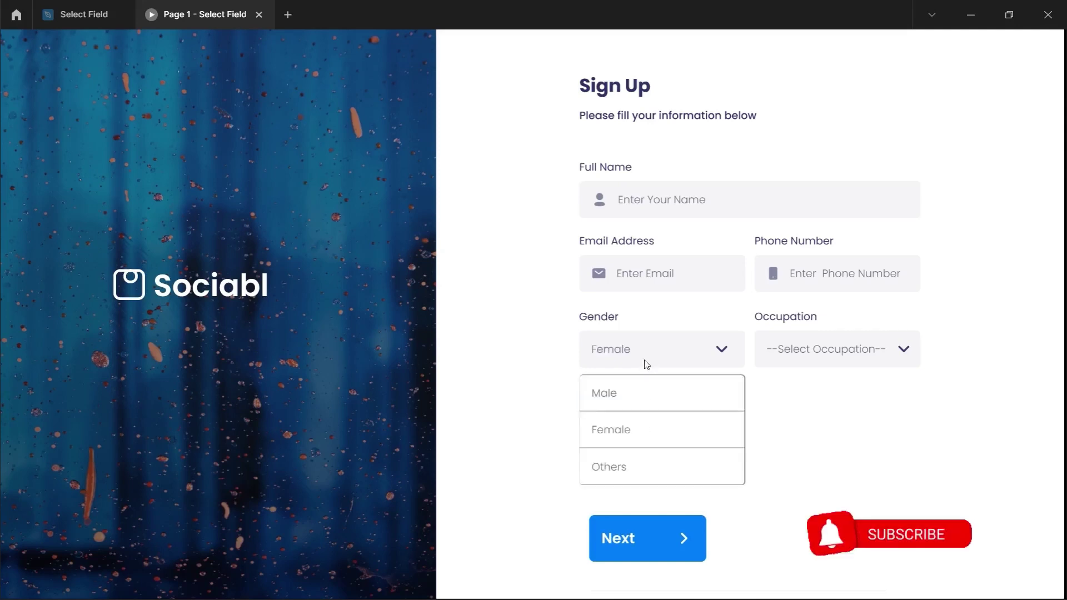
pyautogui.click(652, 459)
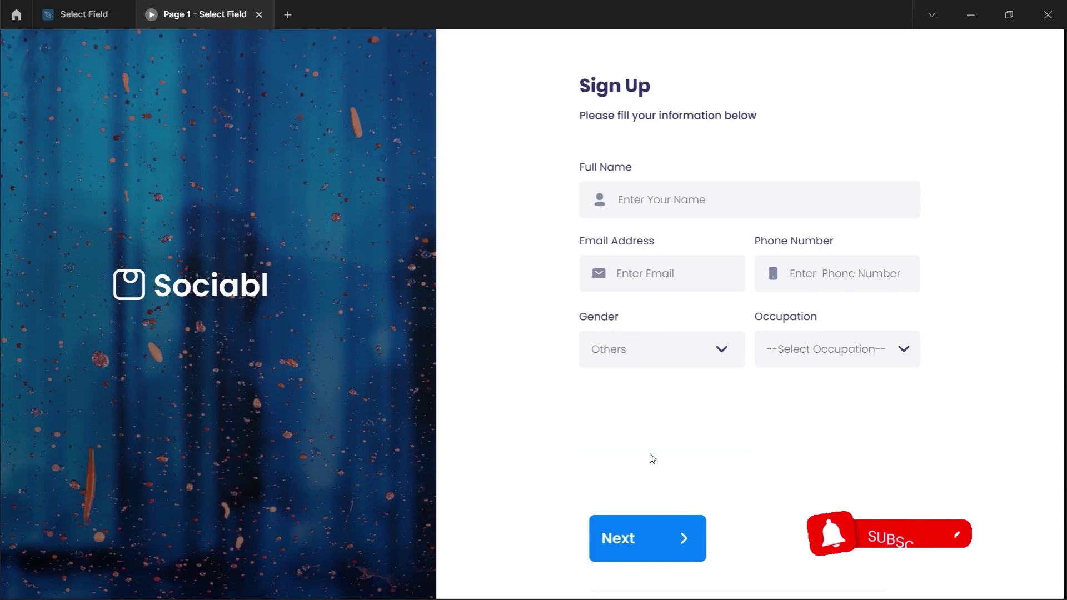
pyautogui.click(659, 361)
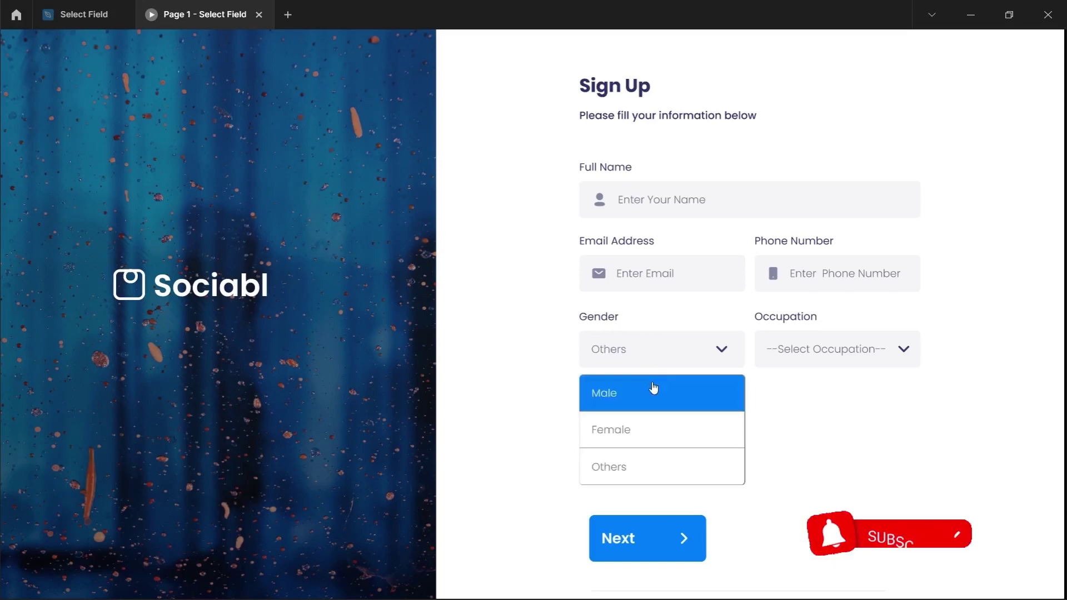
pyautogui.click(653, 389)
pyautogui.click(656, 350)
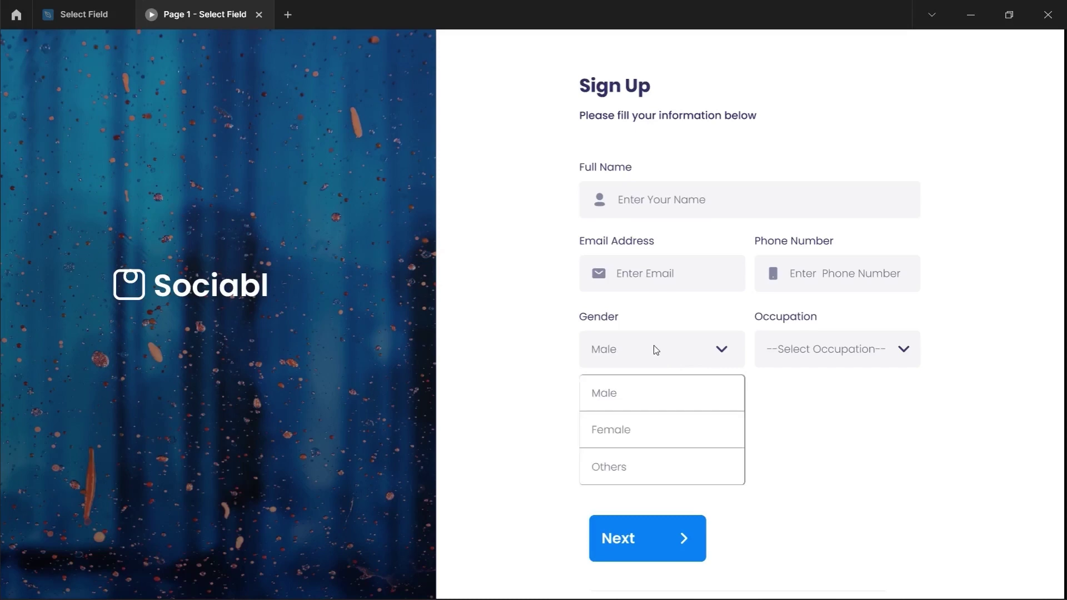
pyautogui.click(647, 425)
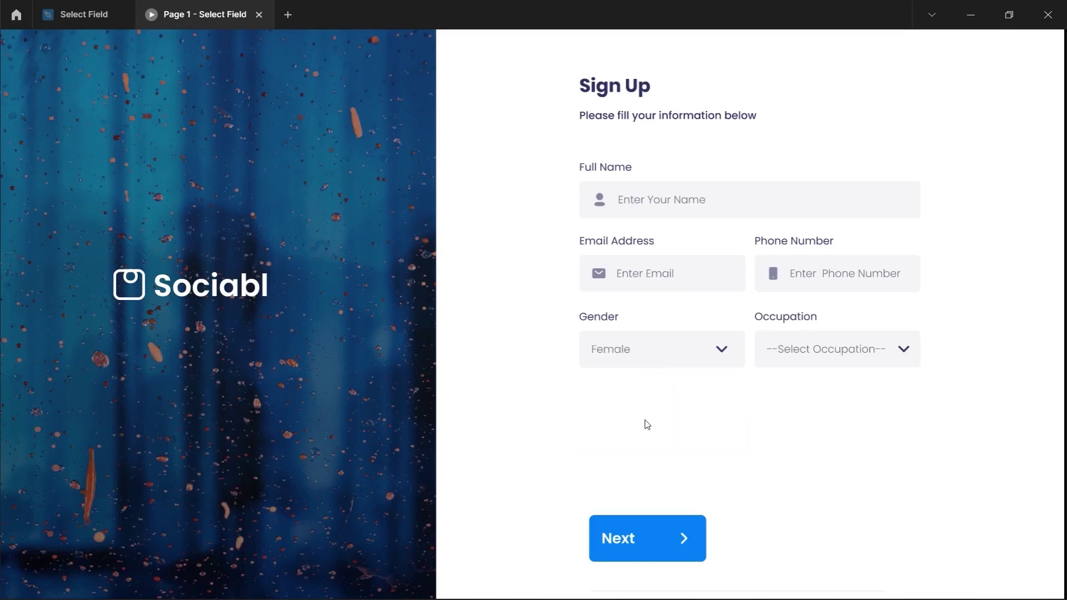
pyautogui.click(656, 352)
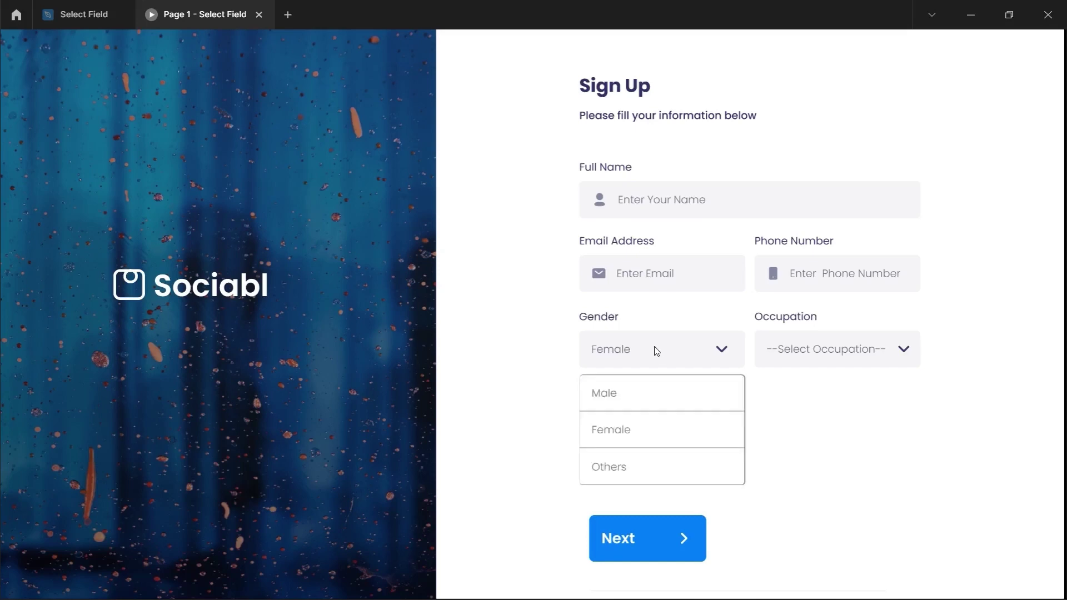